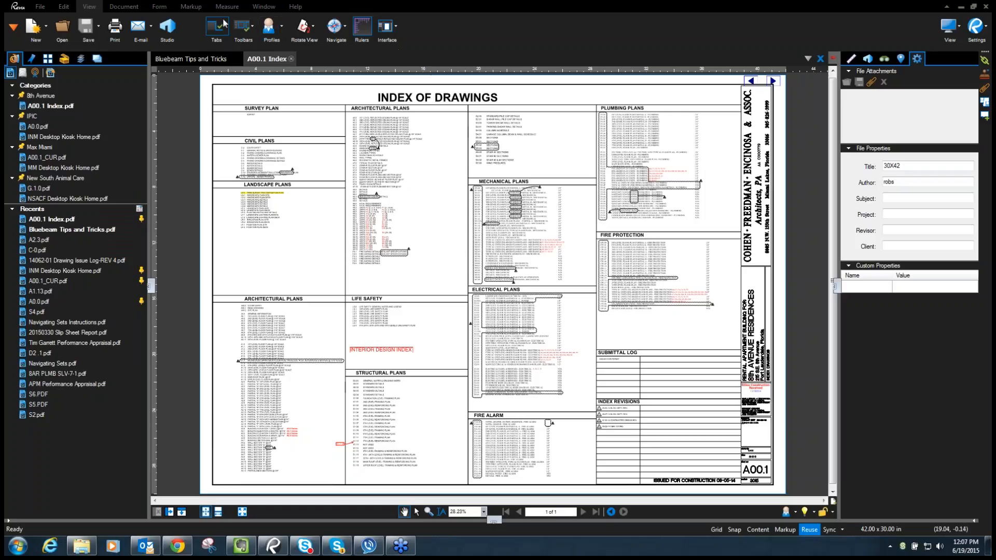
- Switch to the Stiles Operations Profile and check the profile manager without creating a new profile
left_click(282, 26)
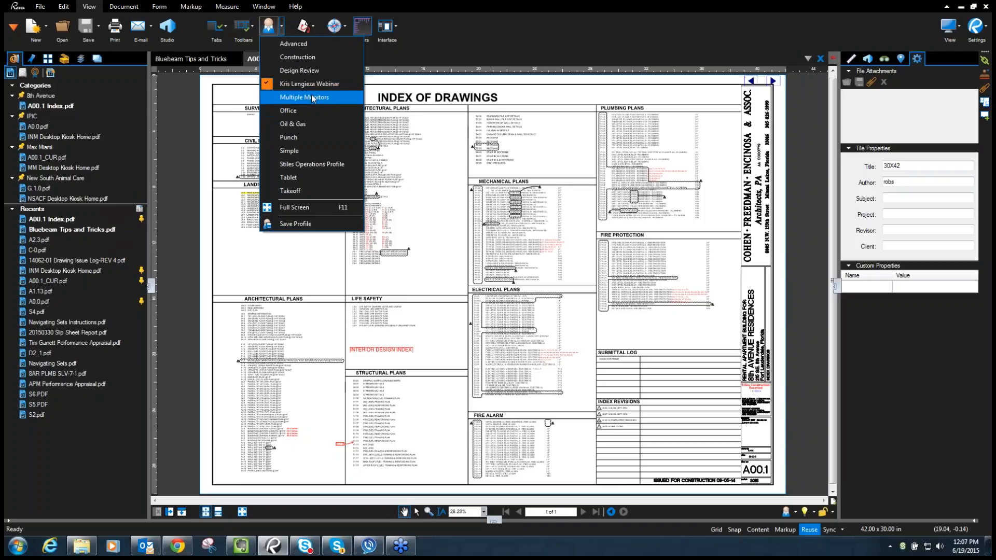
left_click(309, 165)
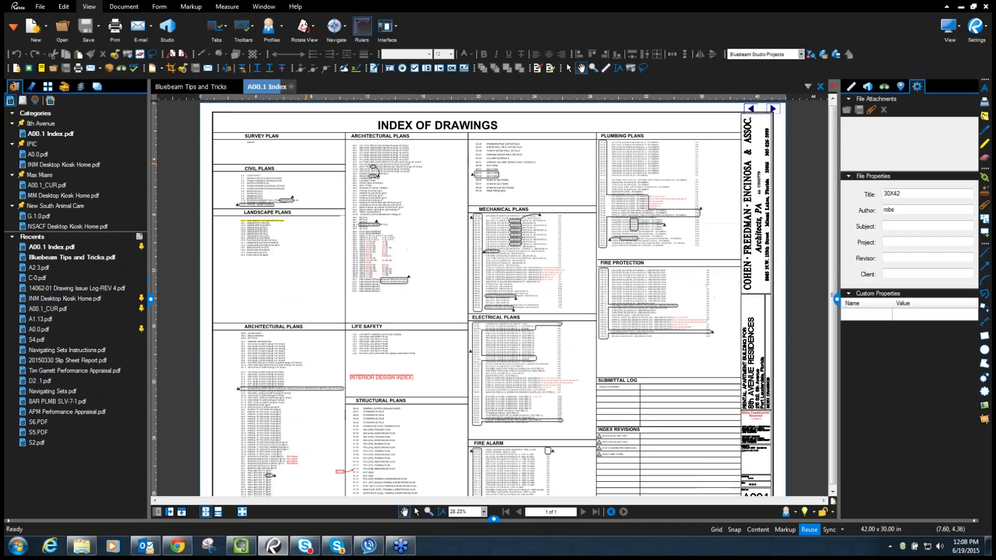
left_click(268, 29)
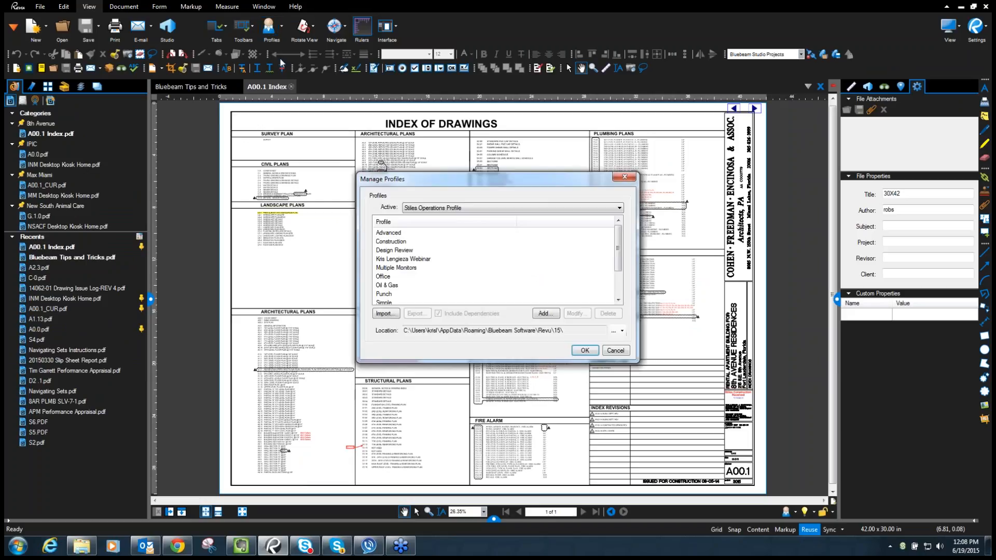
left_click(545, 314)
left_click(569, 294)
left_click(587, 351)
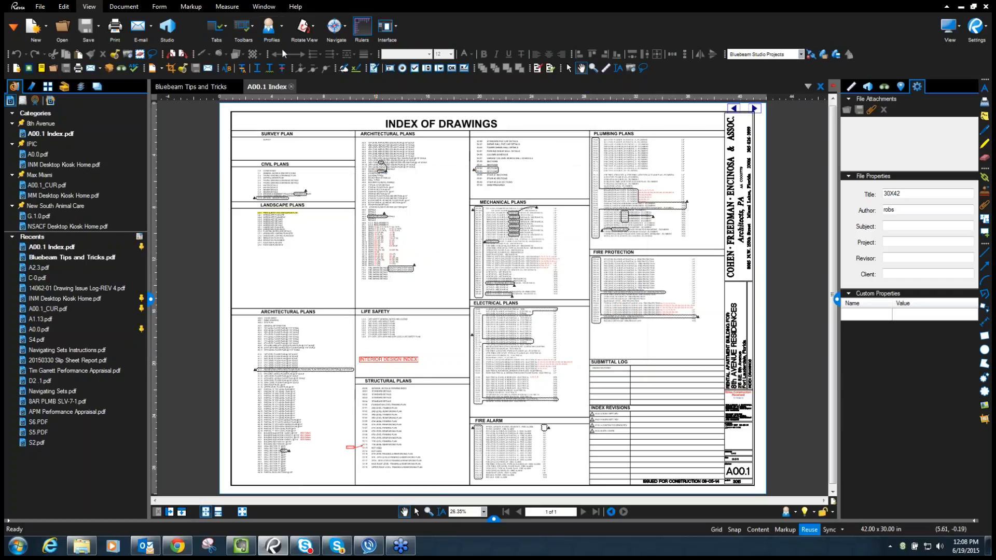
- Restore the original workspace profile and open A0.0.pdf from the IPIC category
left_click(282, 29)
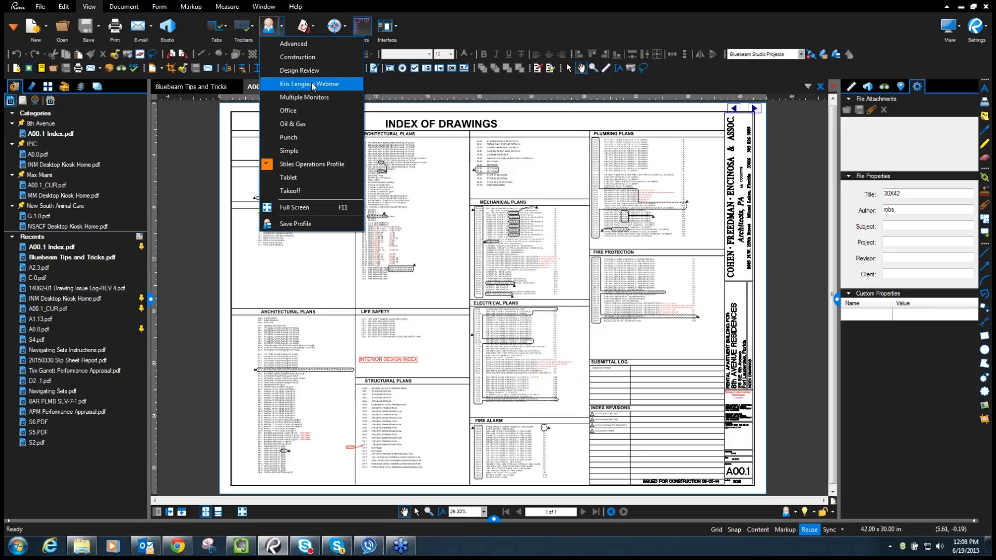
left_click(312, 83)
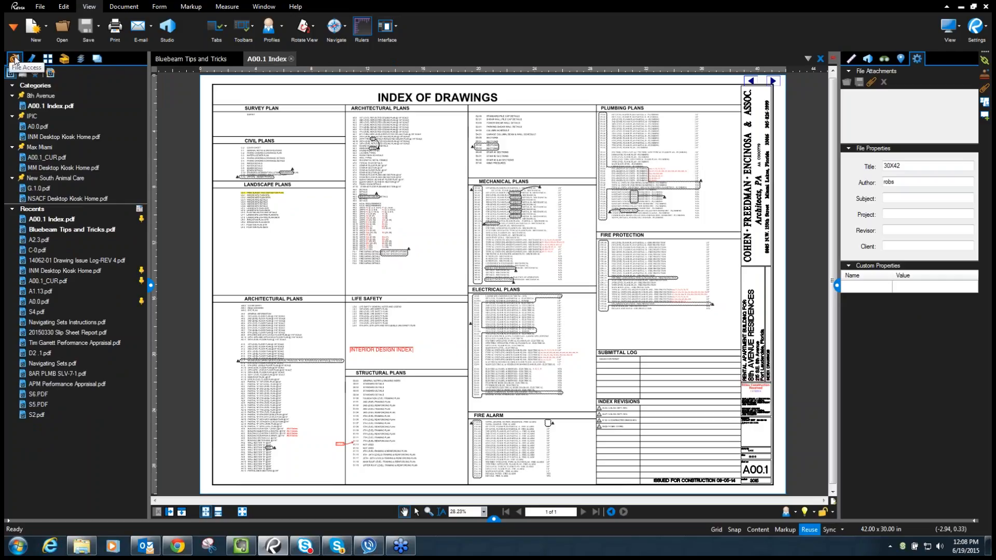
left_click(39, 96)
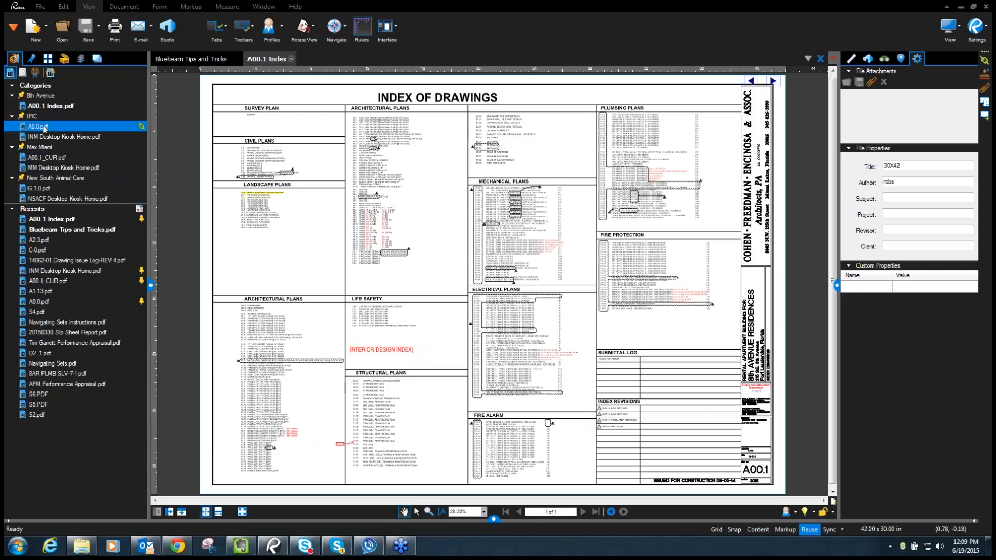
left_click(41, 129)
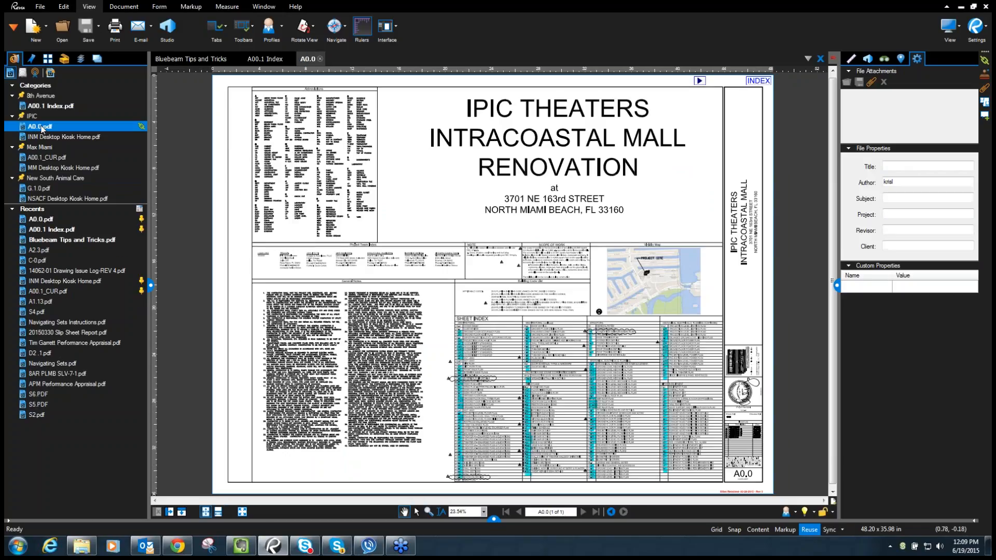
- Preview the pinned files and zoom into the SHEET INDEX table on the A0.0 cover sheet
mouse_move(122, 137)
mouse_move(39, 129)
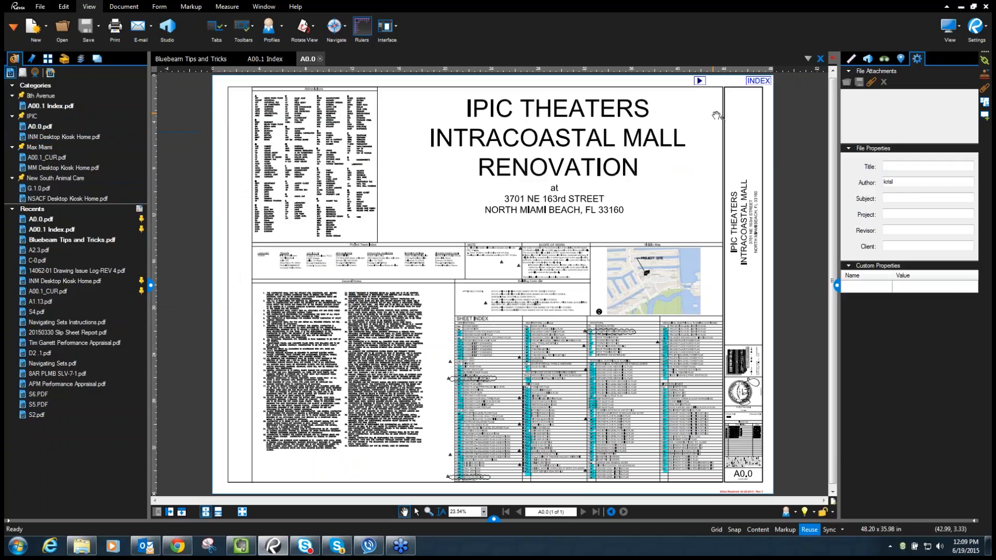
scroll(540, 374, "up", 4)
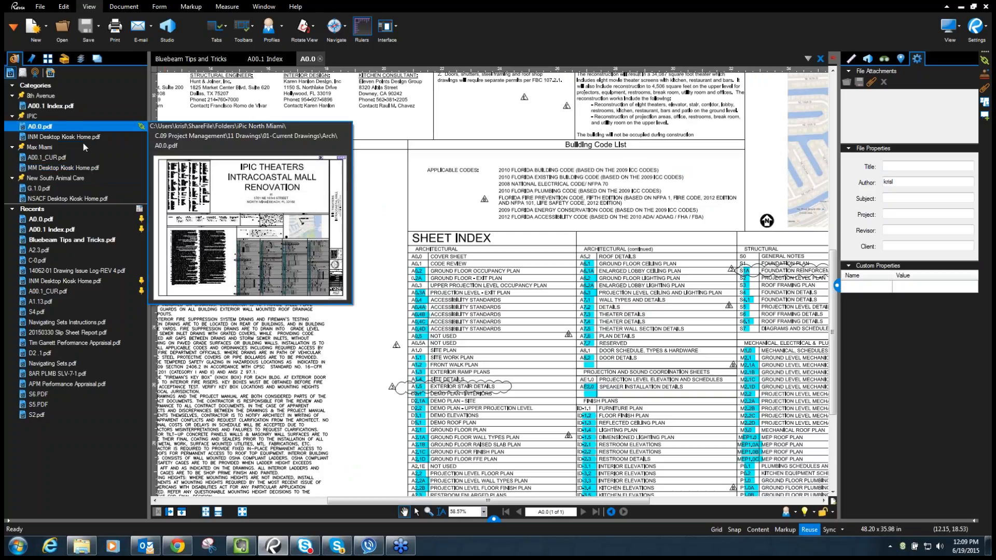
mouse_move(51, 162)
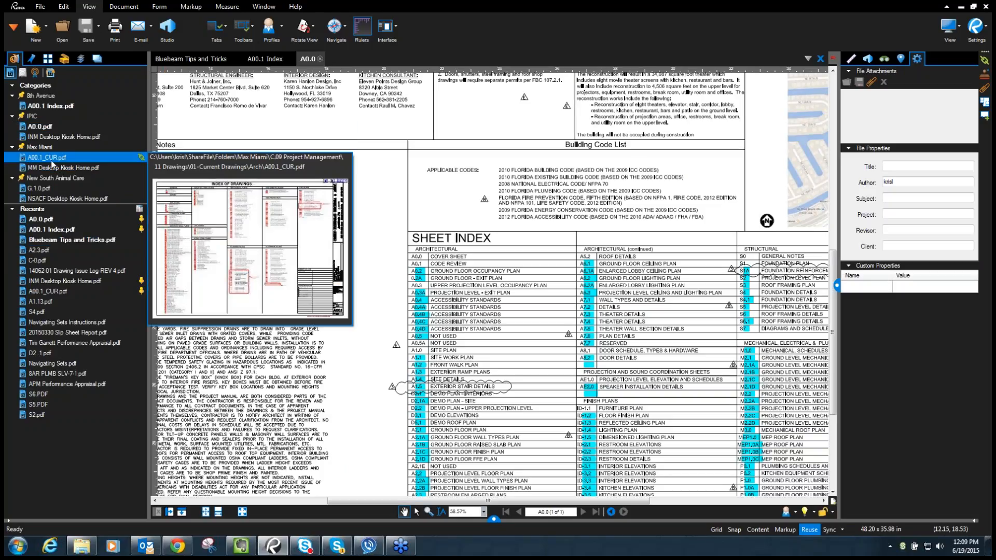
- Open A0.0.pdf from Hollywood Circle\C.09 Project Management\11 Drawings\01-Current Drawings\Arch
left_click(62, 29)
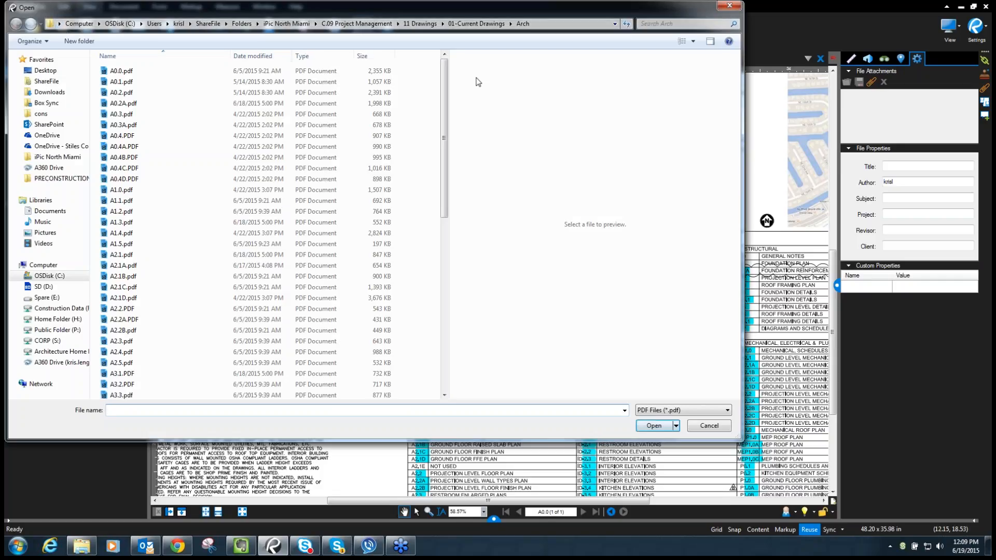
scroll(450, 85, "down", 11)
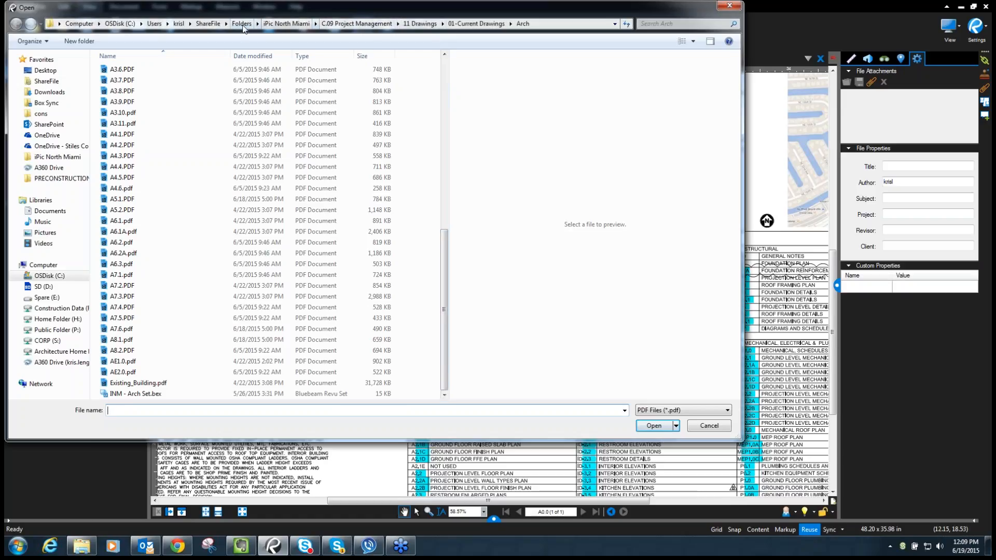
left_click(242, 23)
double_click(147, 103)
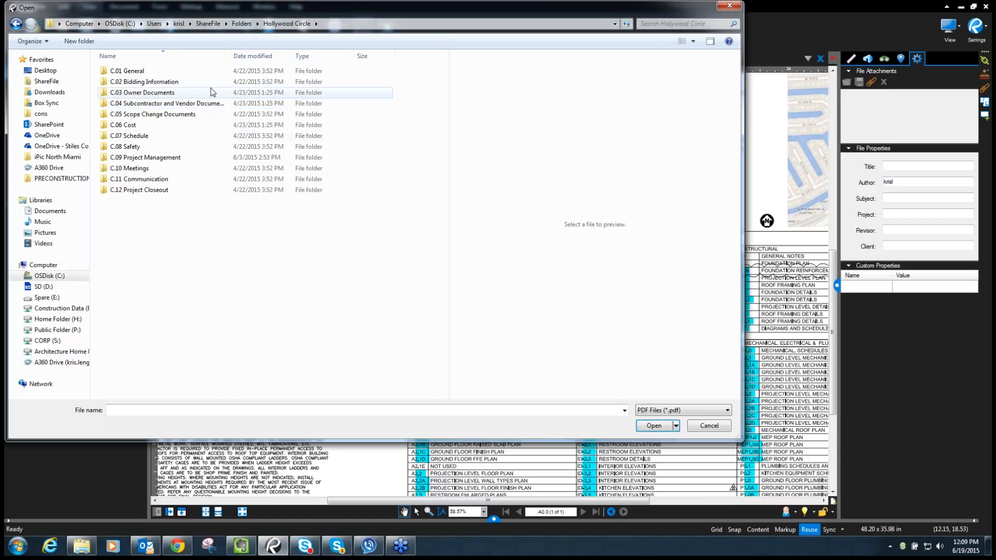
double_click(143, 157)
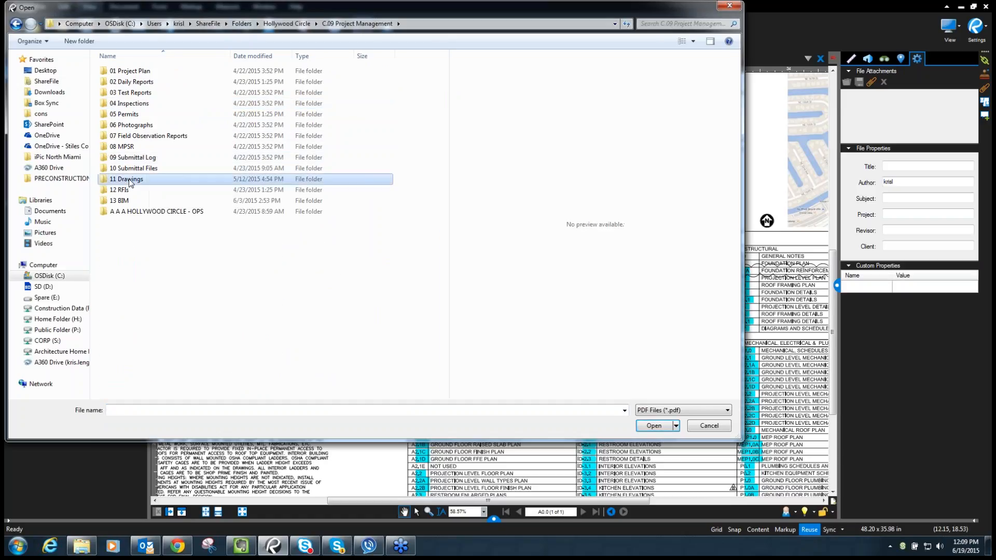
double_click(137, 178)
double_click(130, 82)
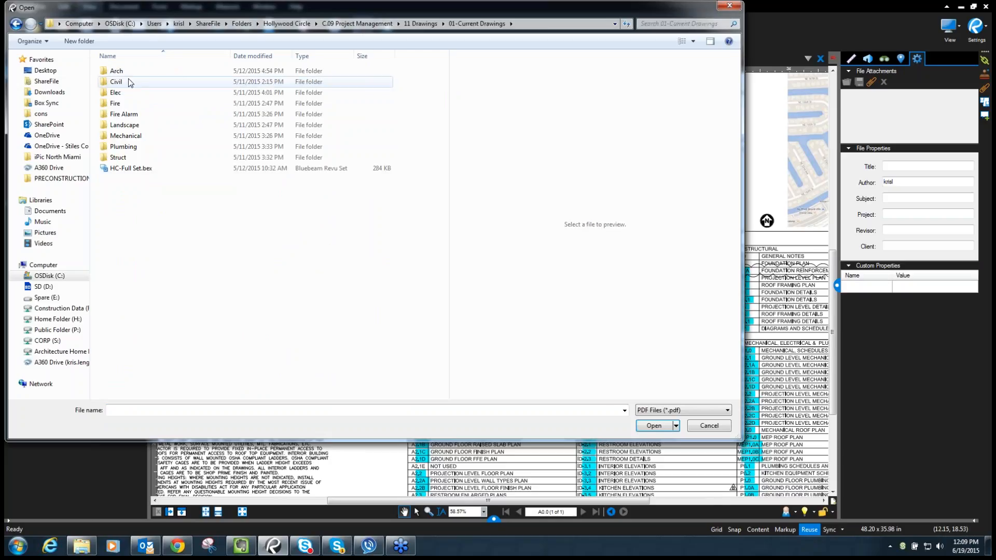
double_click(126, 77)
scroll(211, 156, "down", 5)
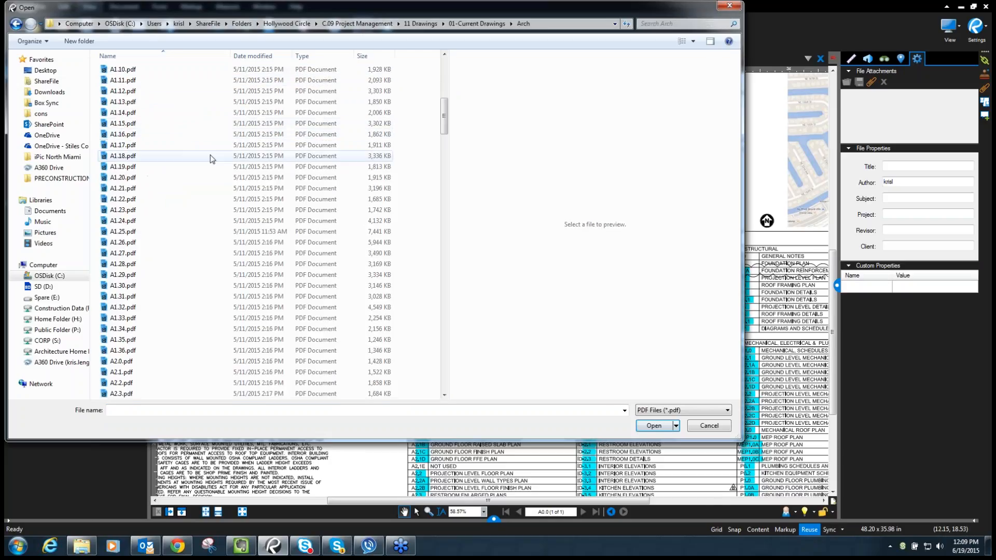
left_click_drag(444, 134, 449, 98)
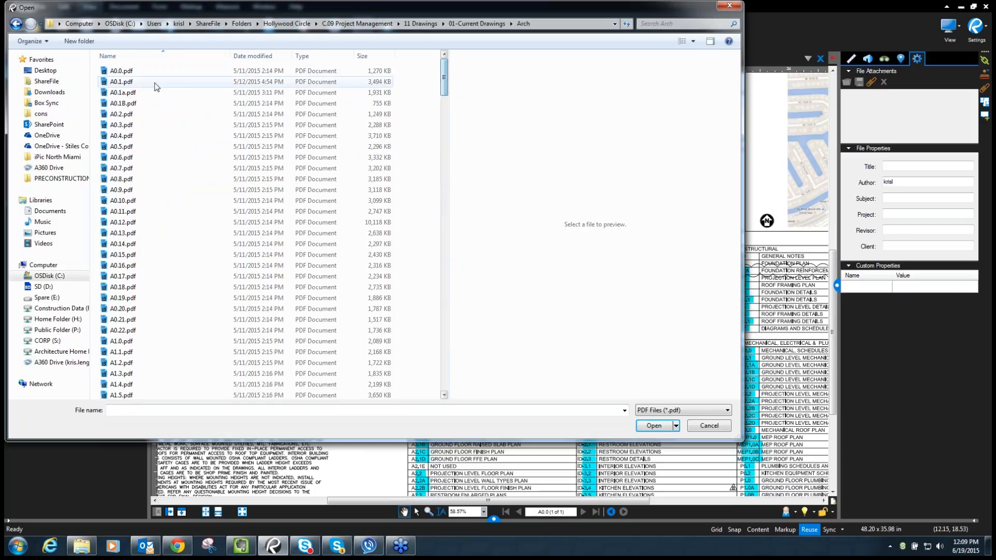
left_click(143, 77)
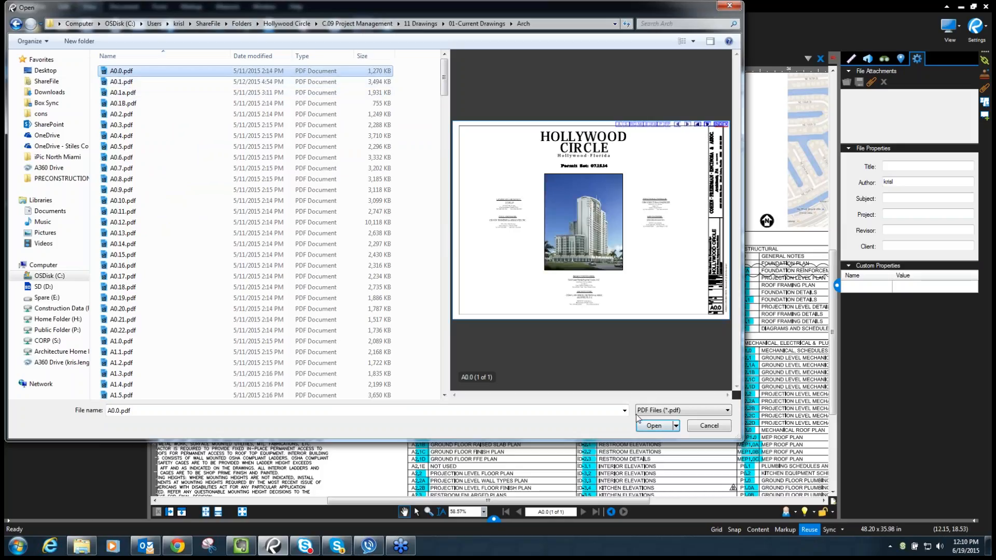
left_click(654, 426)
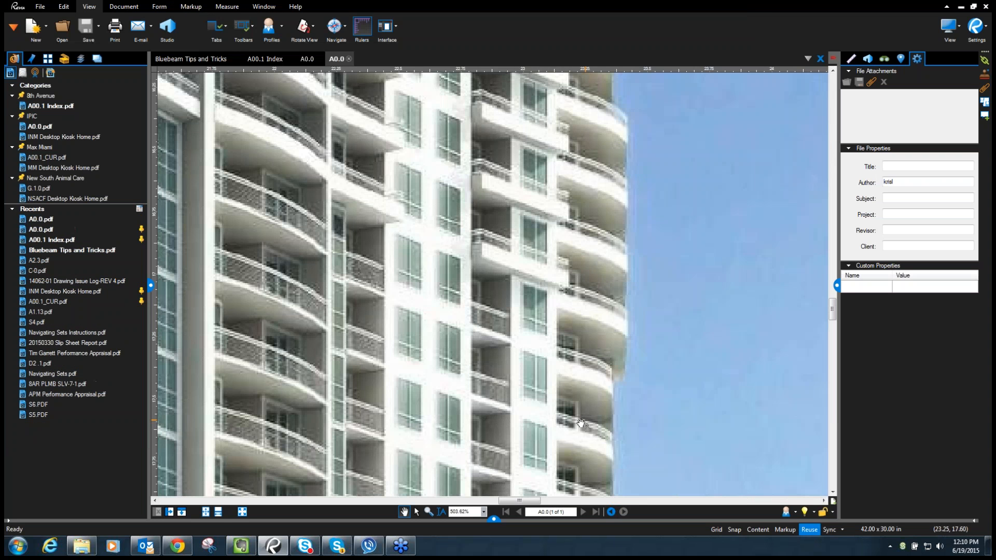
- Fit the cover sheet, follow the INDEX link to A0.1, and pin it in a new Hollywood Circle category
left_click(217, 513)
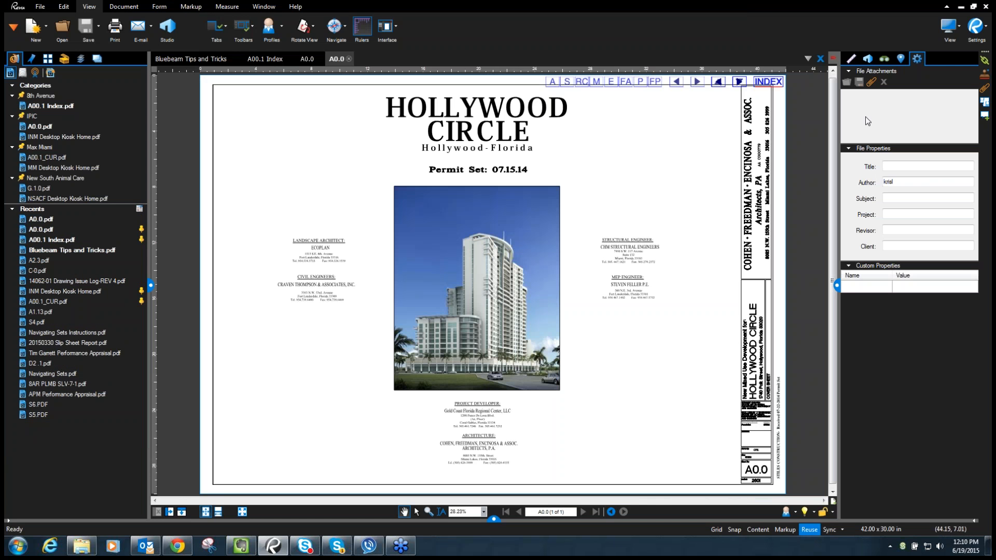
left_click(771, 83)
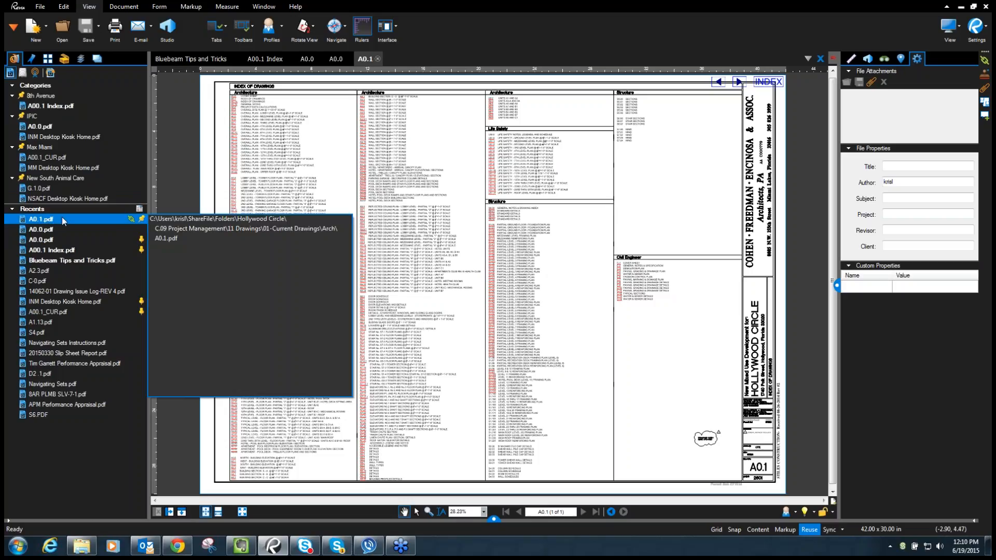
left_click(142, 221)
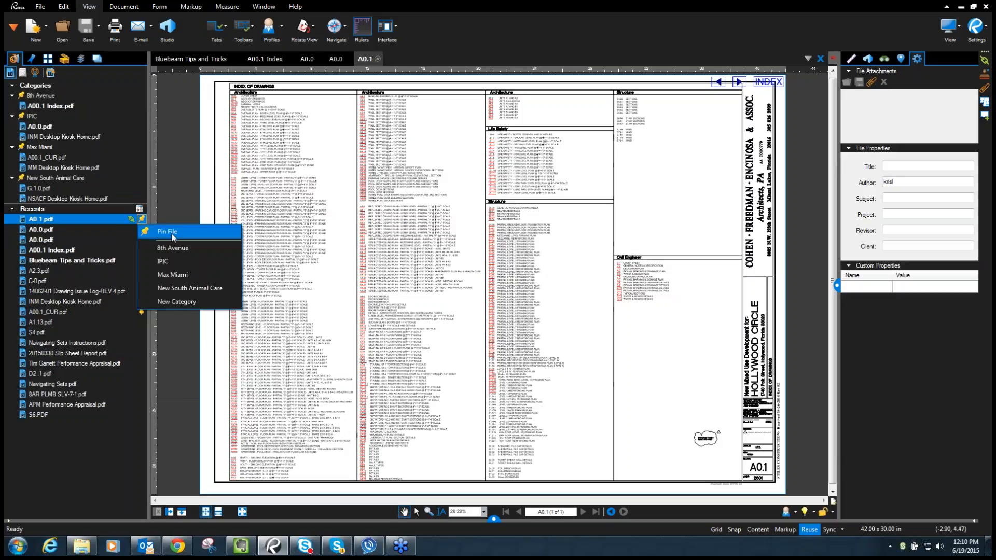
left_click(194, 302)
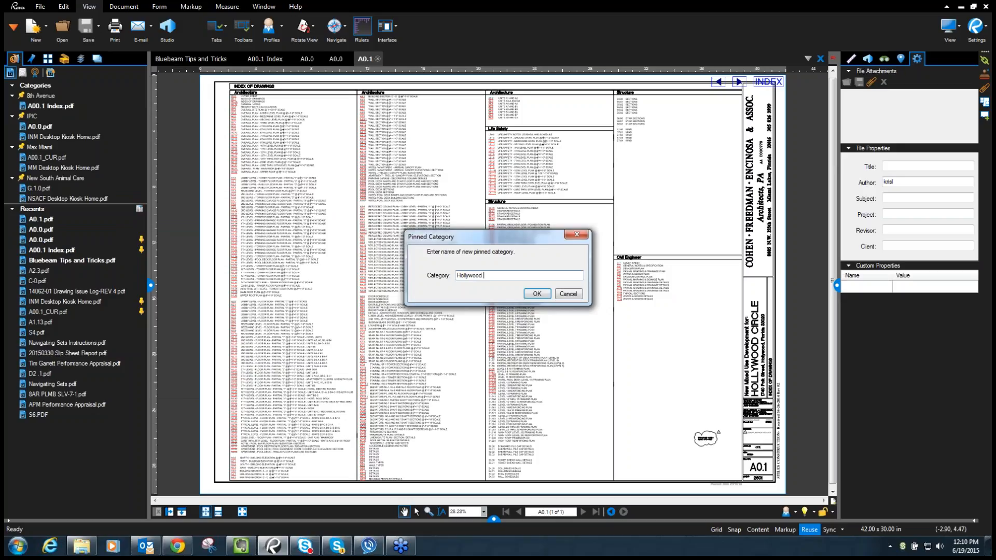
key("Return")
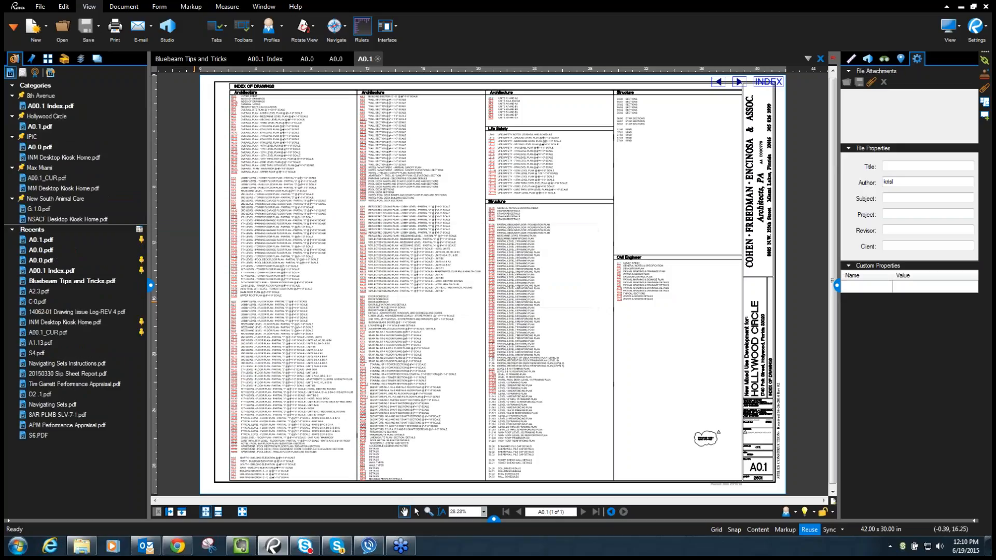
- Select A0.1.pdf under Hollywood Circle, then open A00.1_CUR.pdf from the Max Miami category
left_click(65, 119)
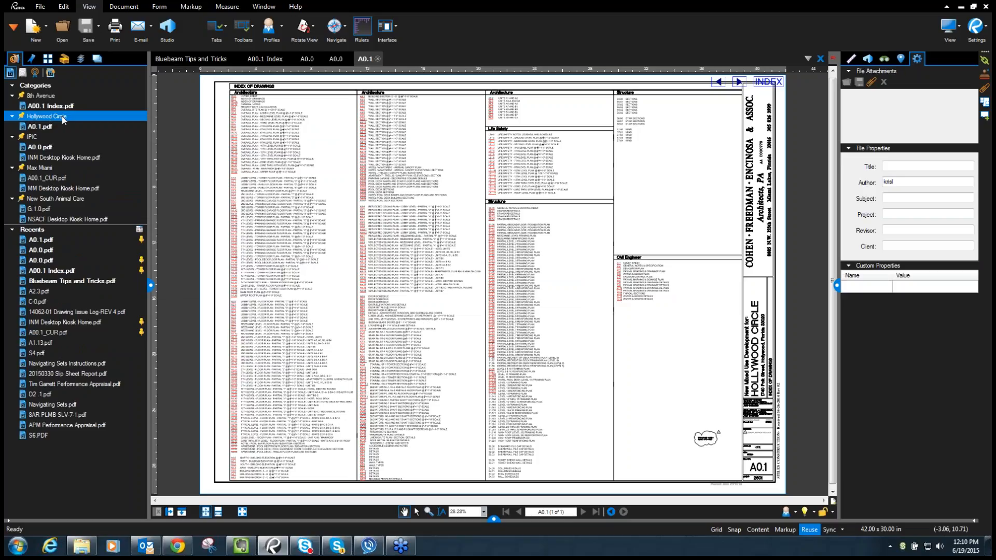
left_click(40, 127)
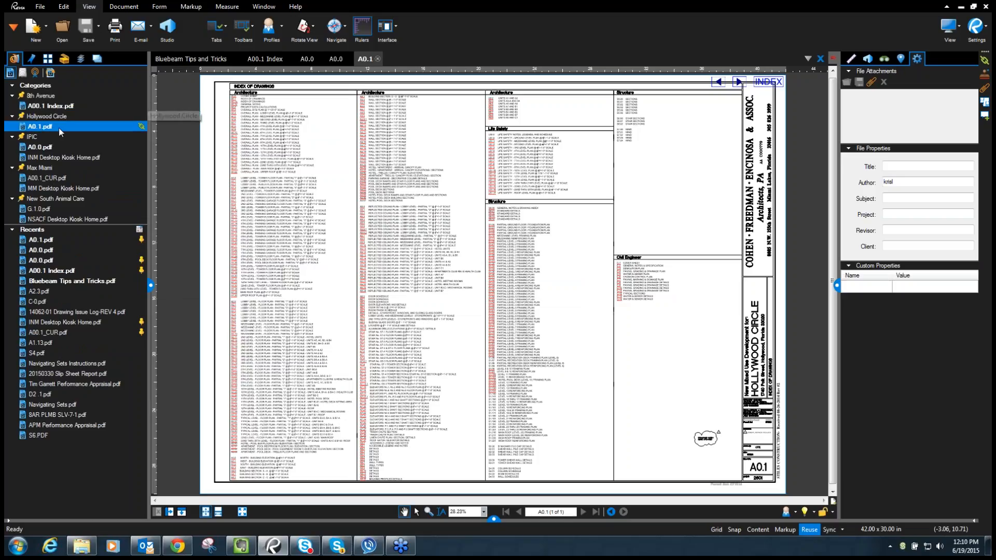
left_click(43, 178)
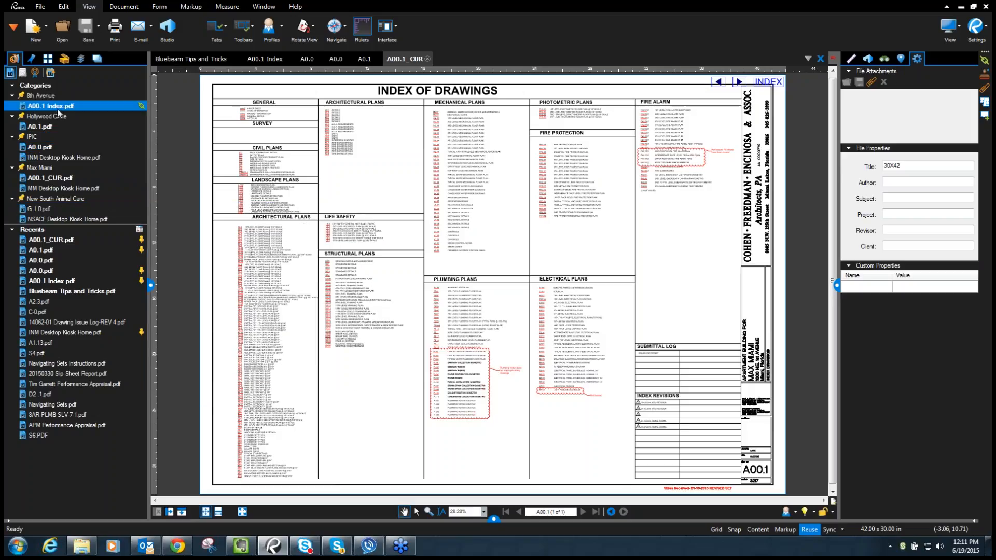
- Collapse and re-expand the Categories and Recents groups, then sort Recents by Most Accessed
mouse_move(60, 100)
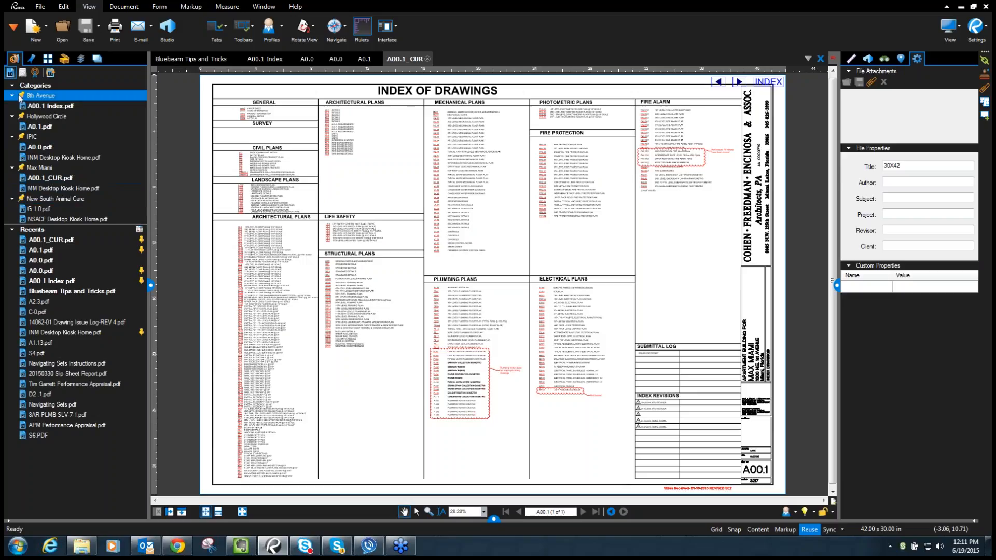
left_click(12, 87)
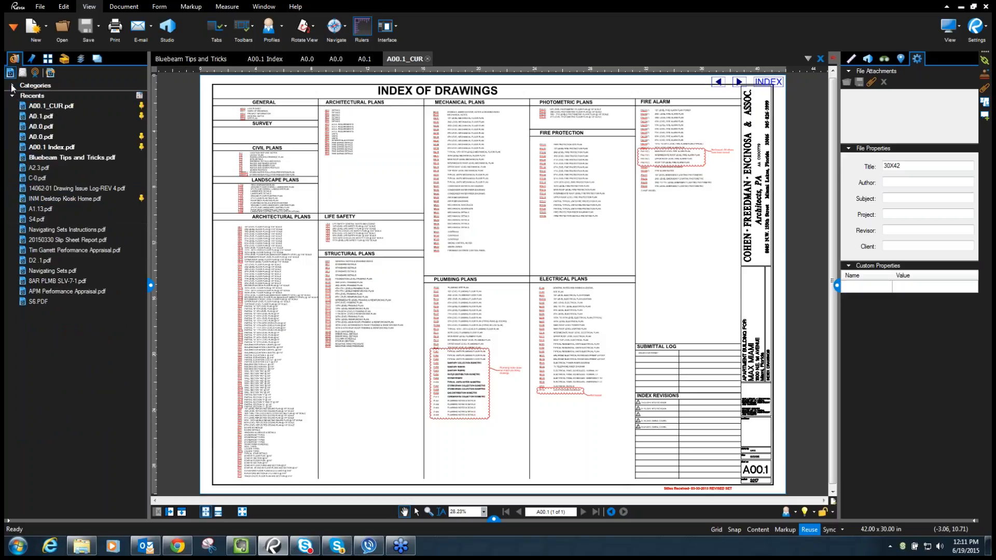
left_click(12, 86)
left_click(13, 230)
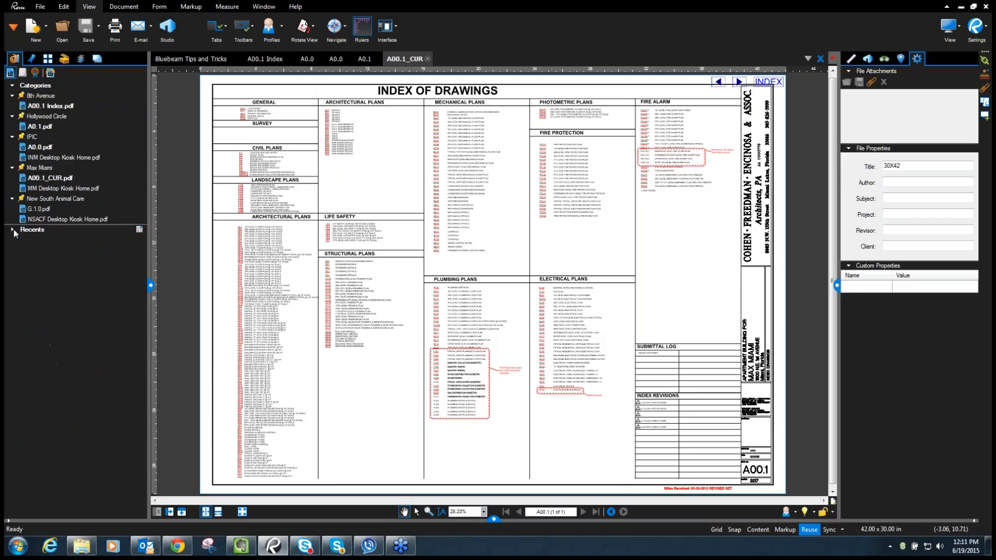
left_click(13, 230)
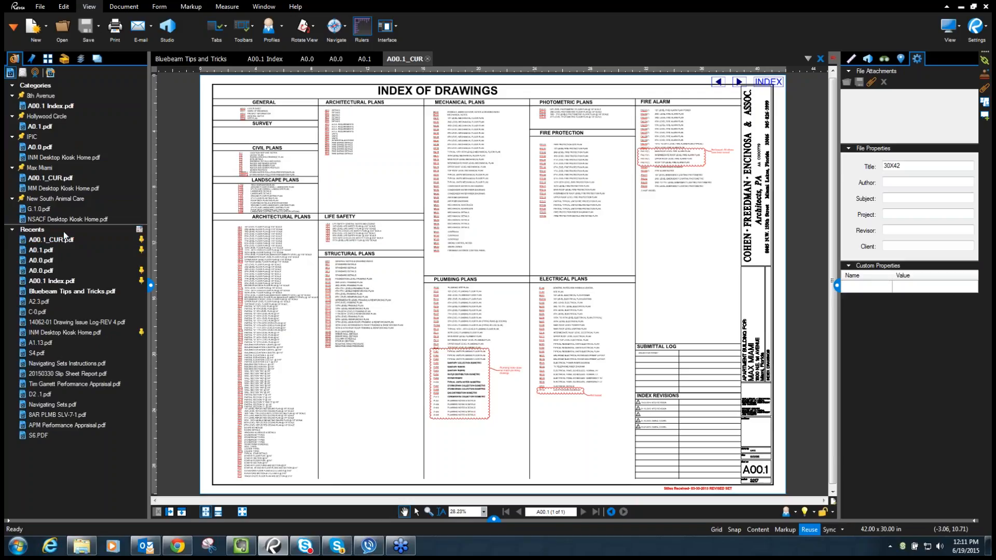
left_click(139, 230)
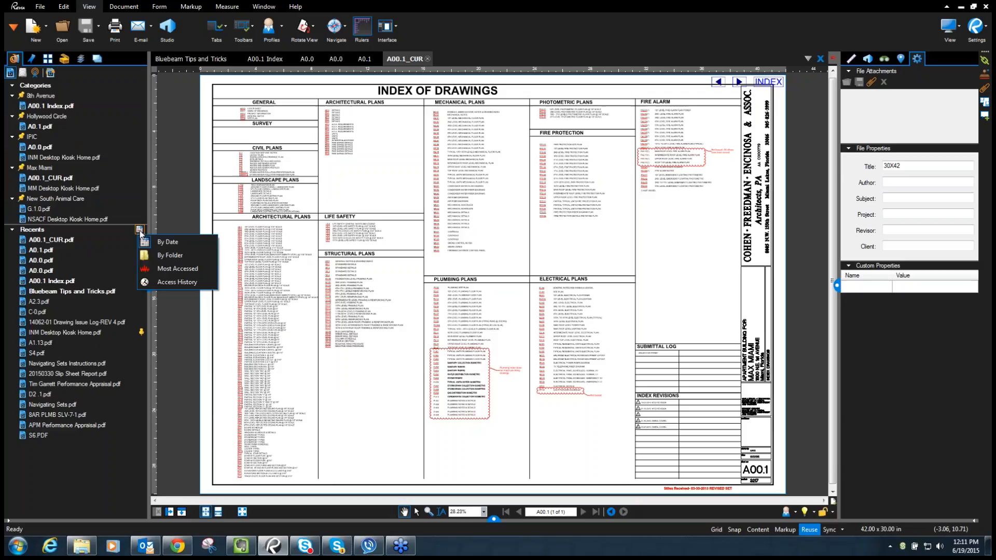
left_click(176, 269)
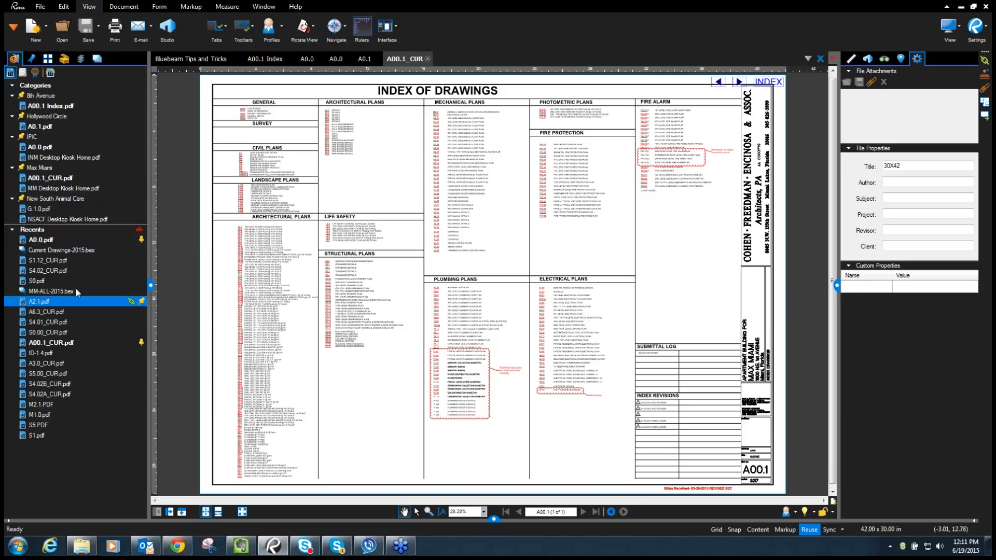
- Group Recents by Access History, expand Tuesday's files, then switch the list back to By Date
left_click(139, 230)
left_click(177, 282)
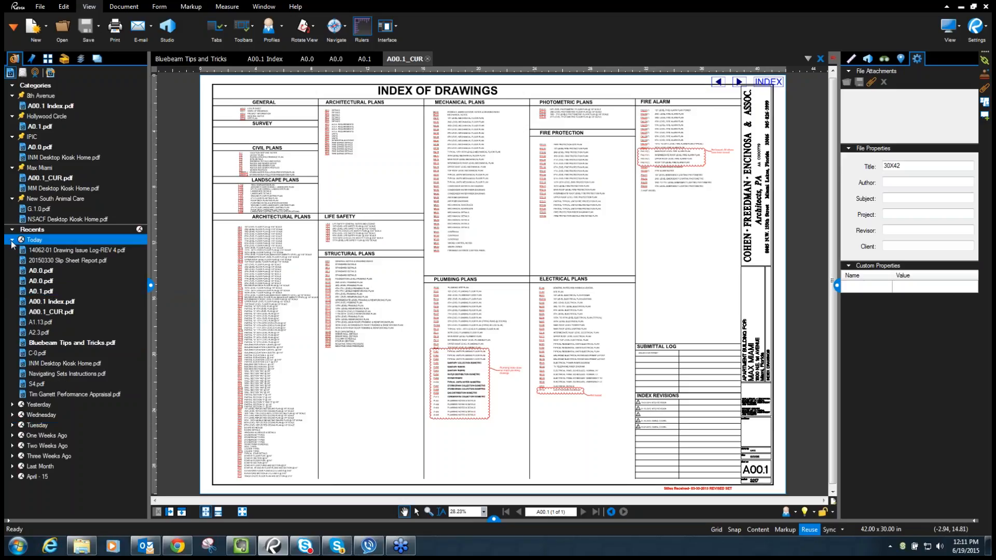
left_click(12, 425)
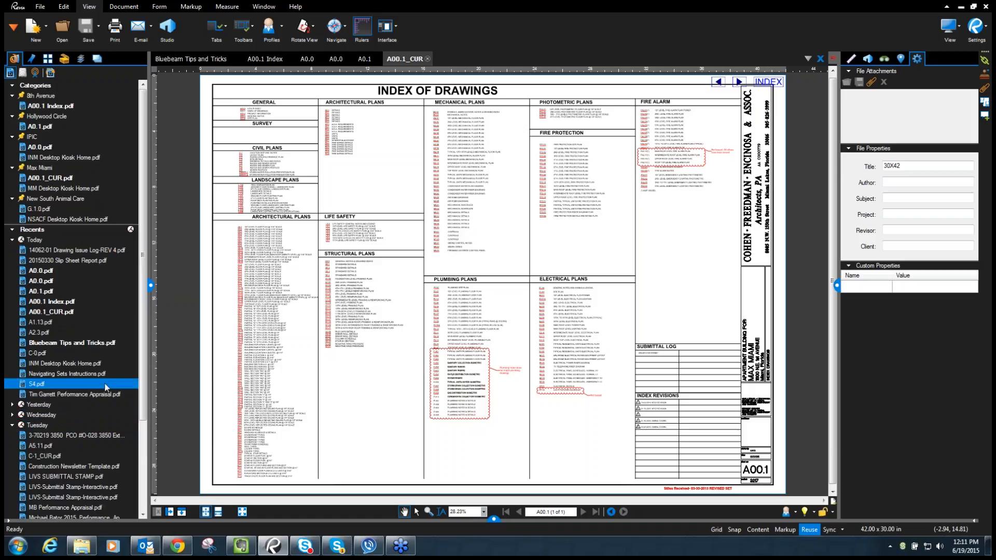
scroll(140, 386, "down", 4)
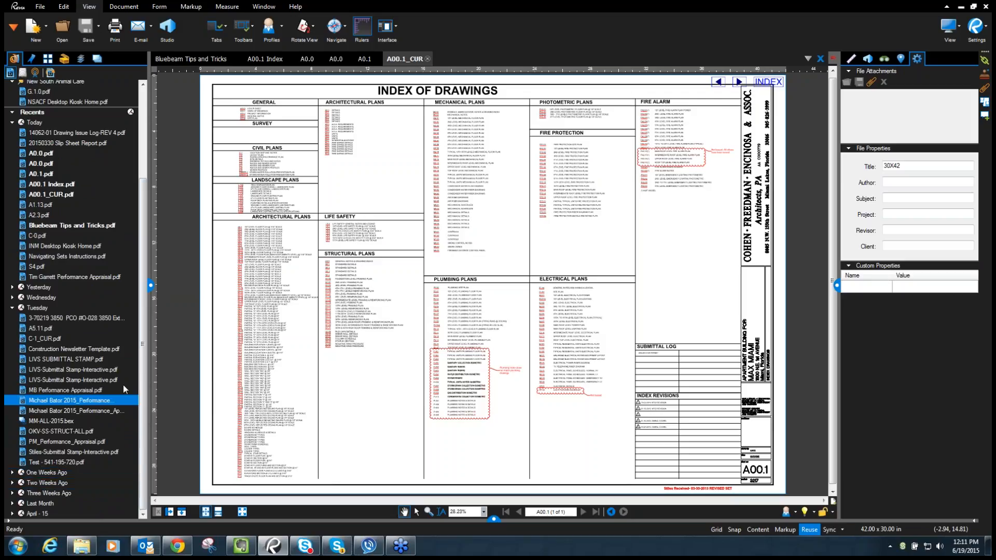
left_click(132, 113)
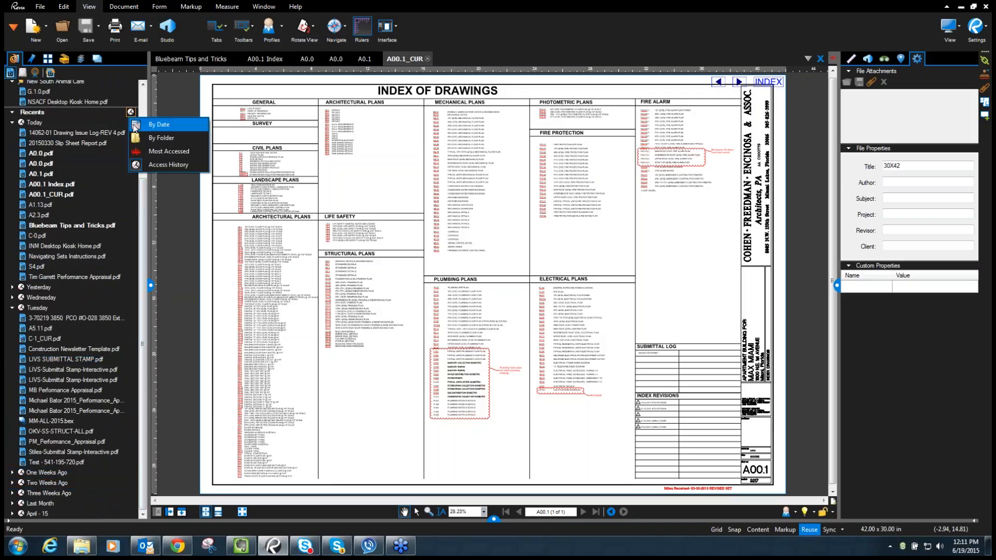
left_click(147, 128)
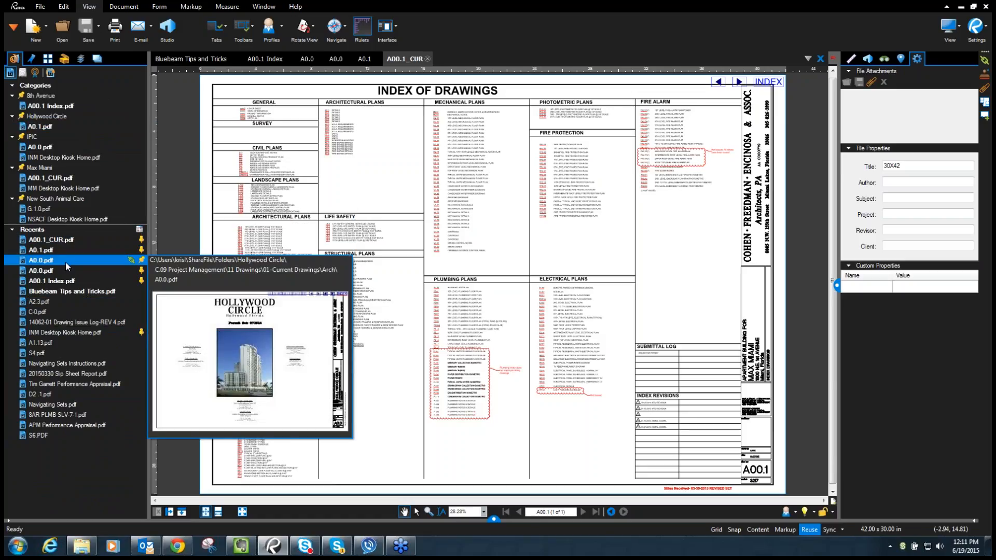
- In the Explorer tab, browse Computer to C:\Users\(user)\ShareFile\Folders\iPic North Miami
left_click(23, 73)
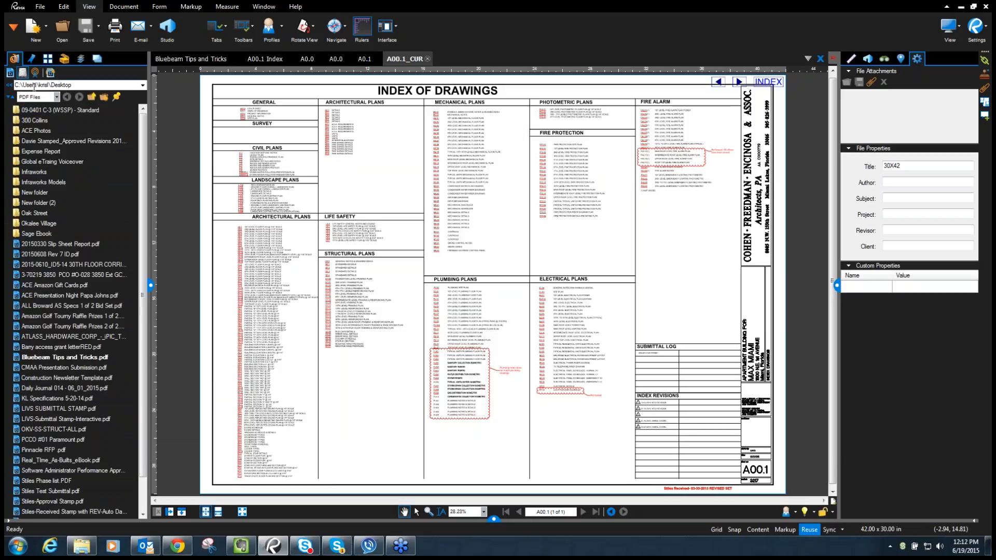
left_click(143, 87)
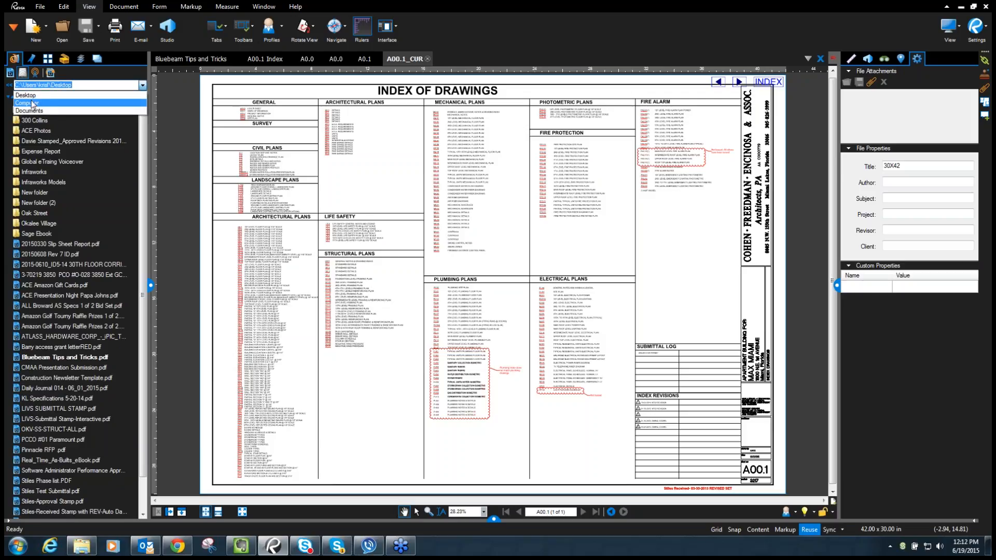
left_click(34, 103)
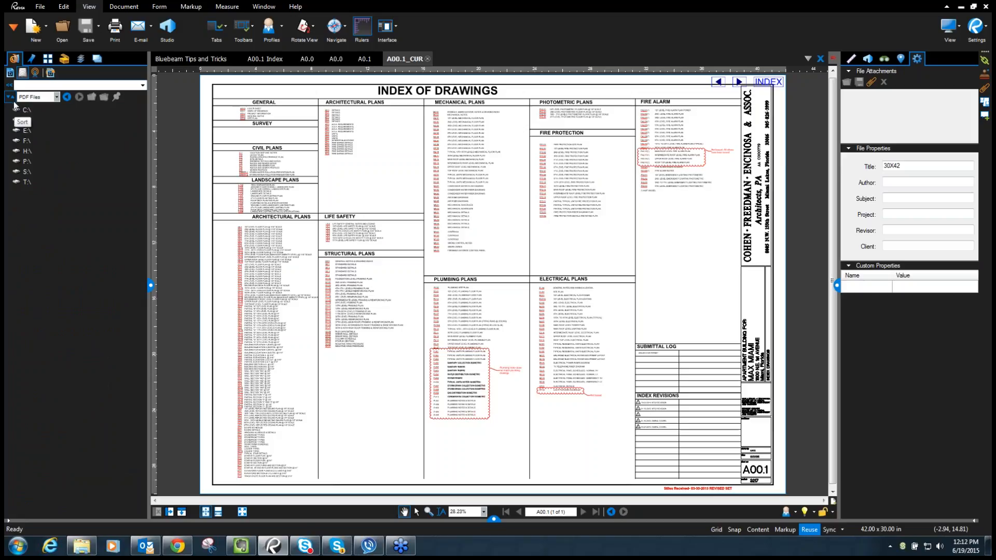
left_click(22, 110)
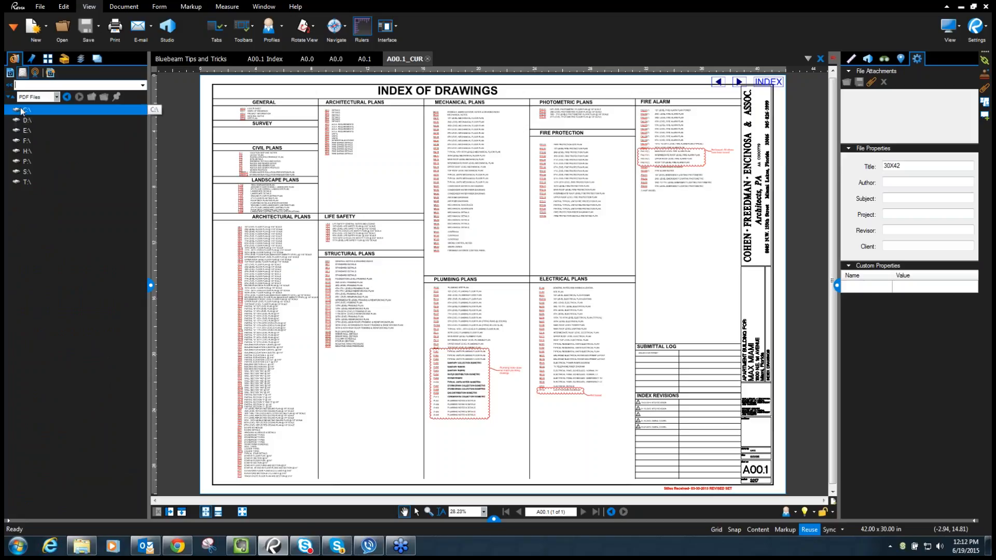
double_click(22, 110)
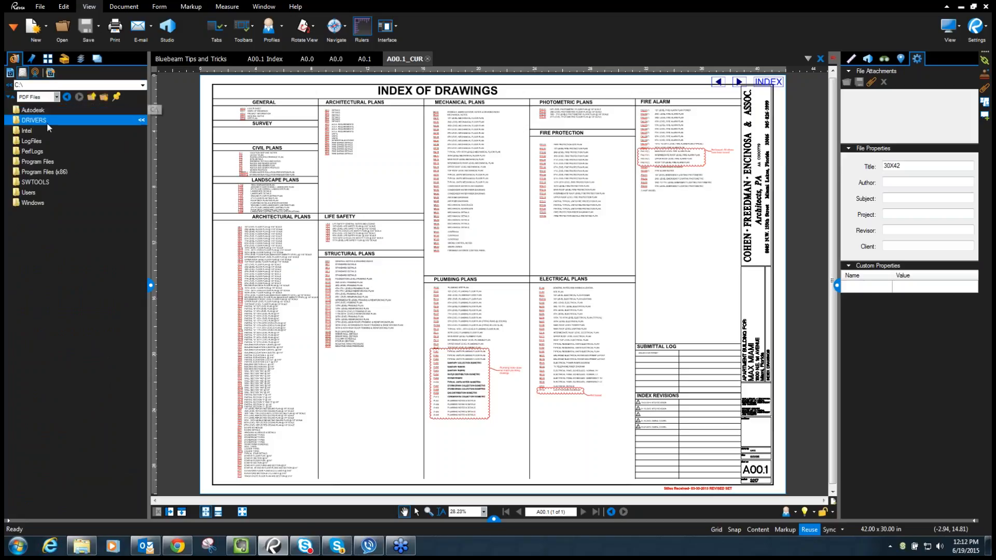
double_click(33, 183)
double_click(26, 141)
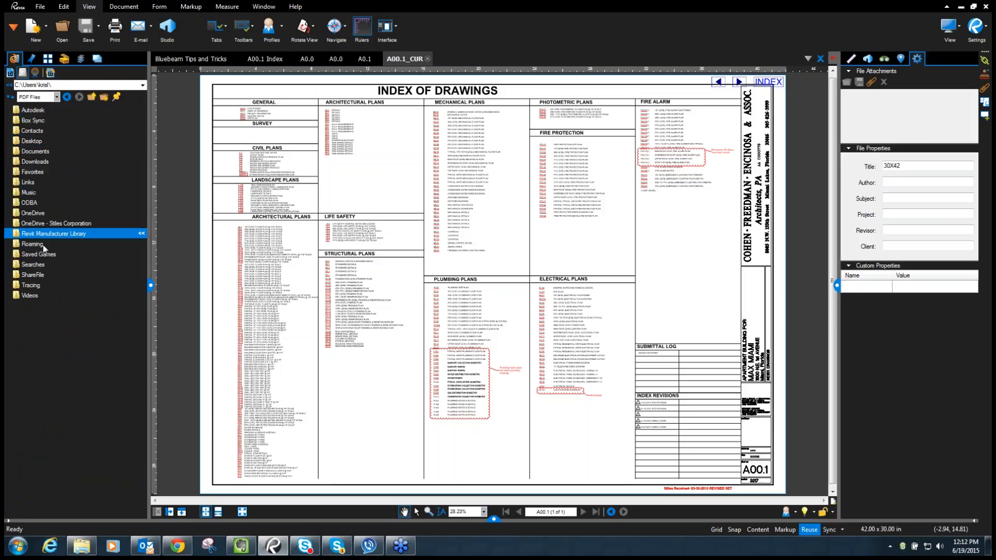
double_click(37, 276)
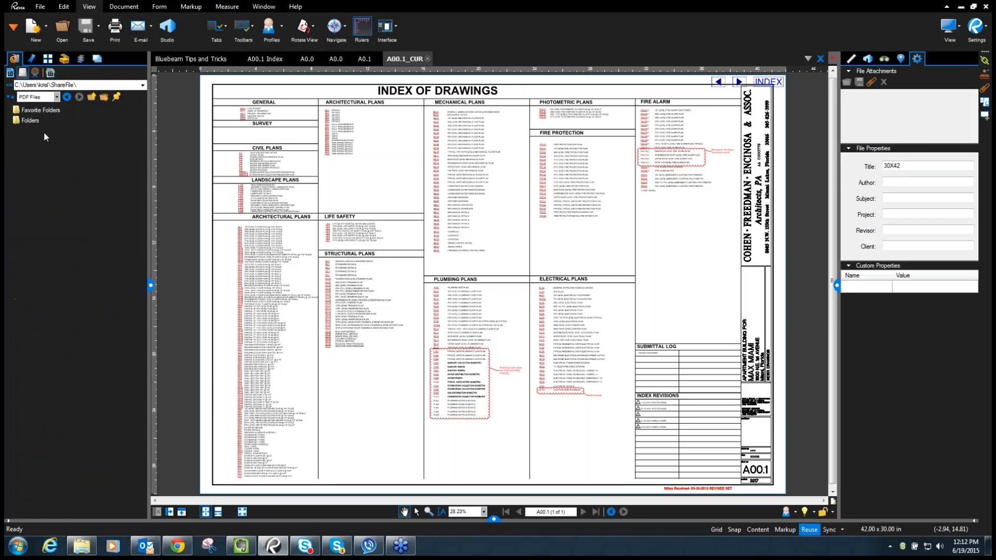
double_click(33, 123)
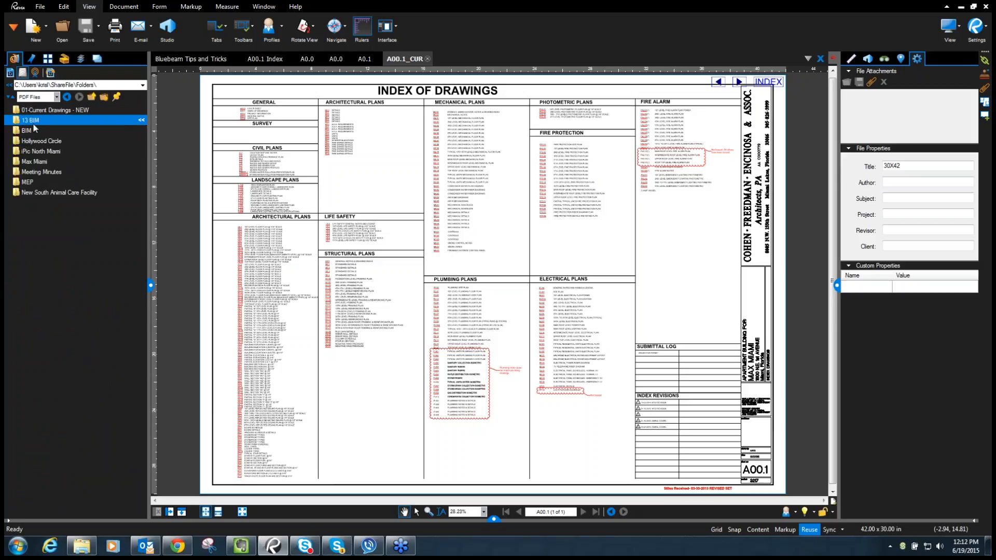
double_click(38, 151)
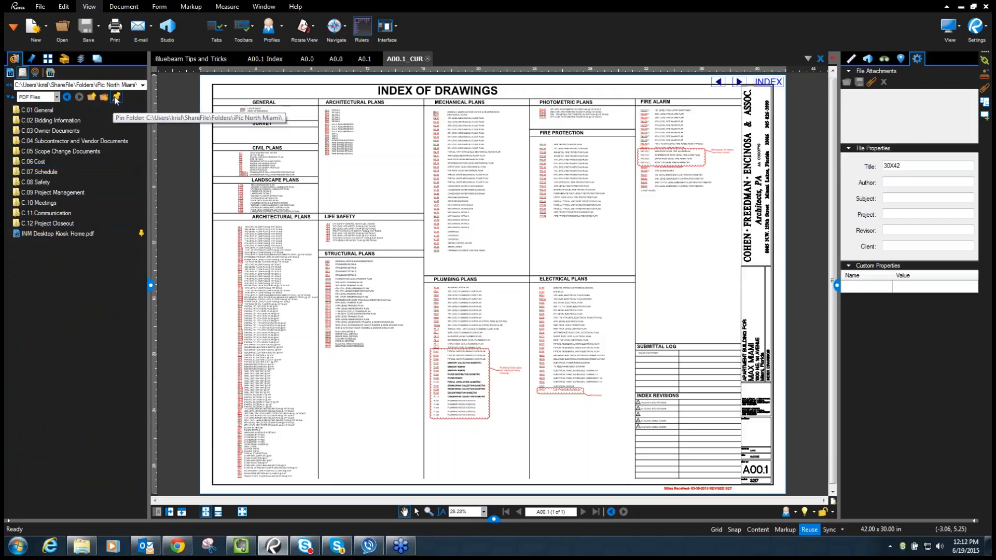
left_click(115, 85)
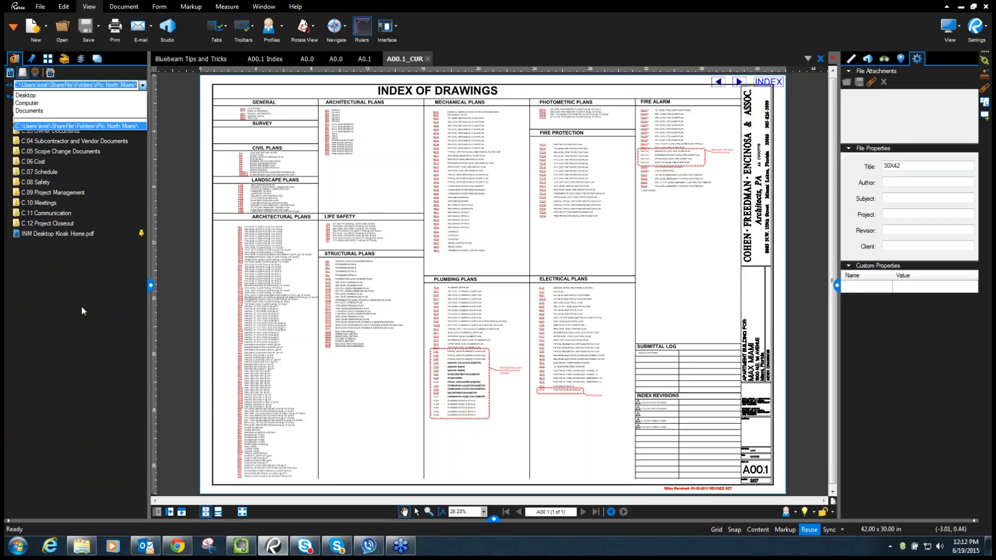
left_click(93, 128)
left_click(94, 99)
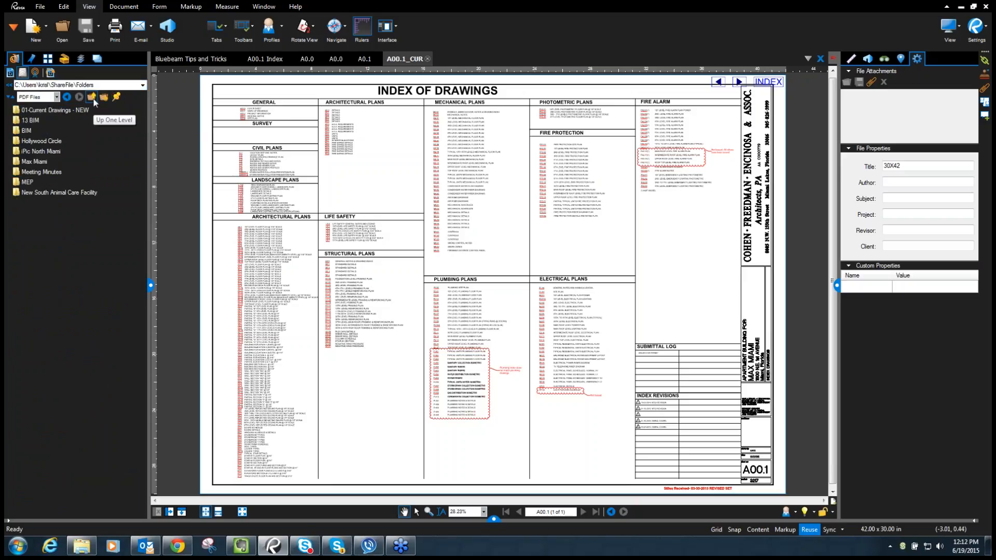
double_click(49, 151)
double_click(53, 193)
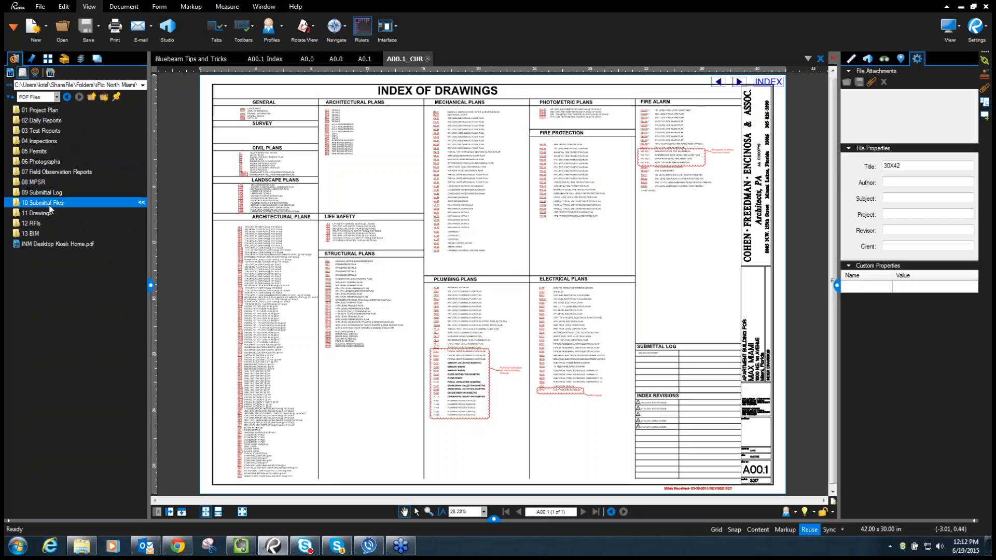
double_click(50, 121)
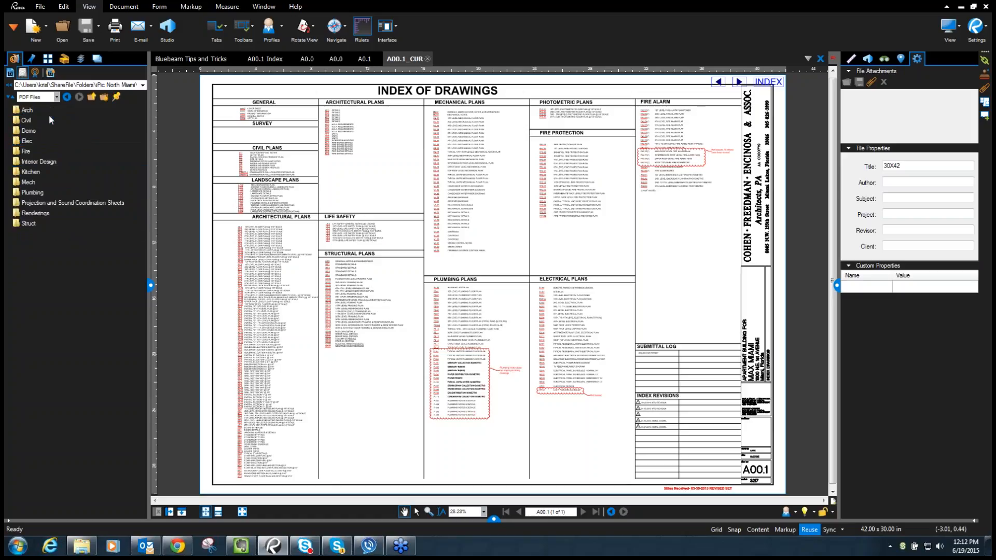
left_click(142, 84)
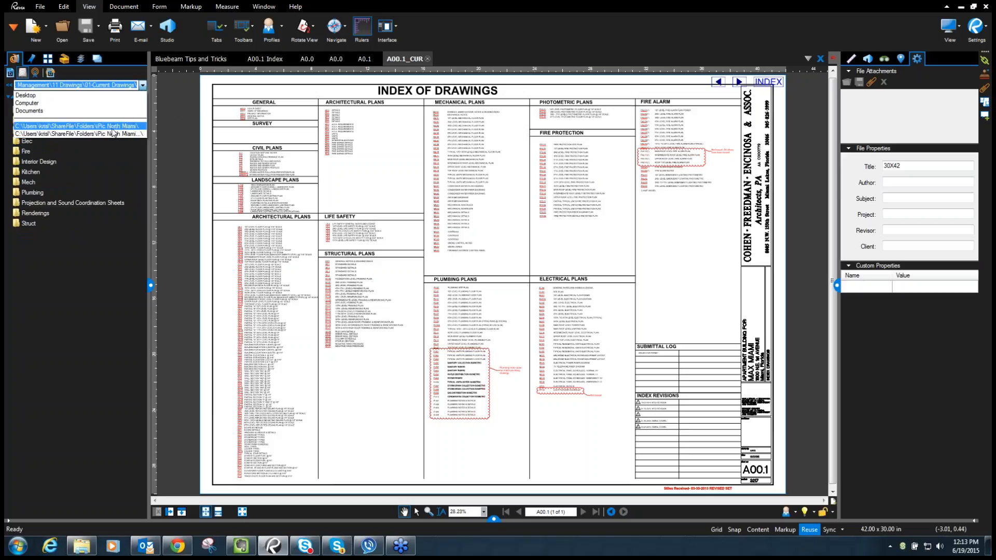
left_click(111, 132)
left_click(143, 85)
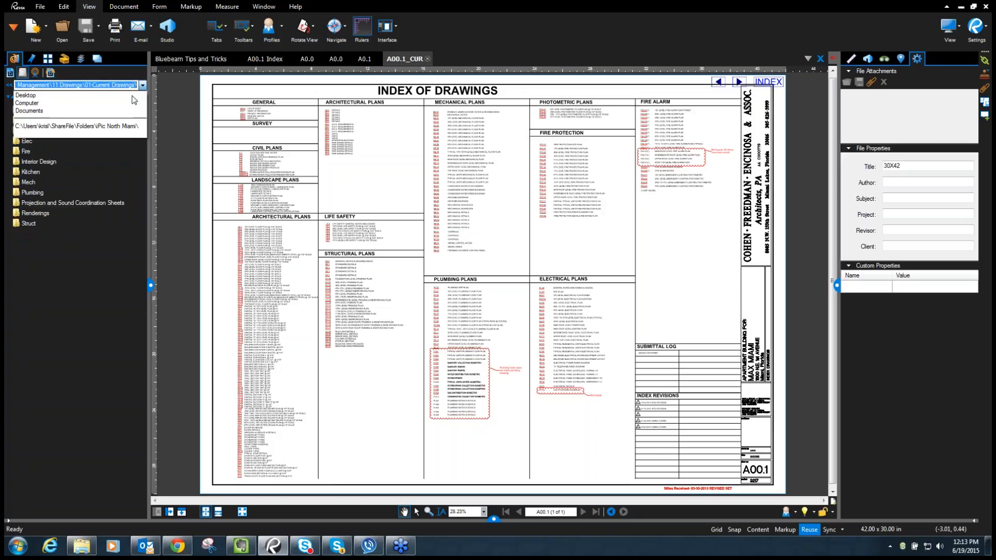
left_click(111, 126)
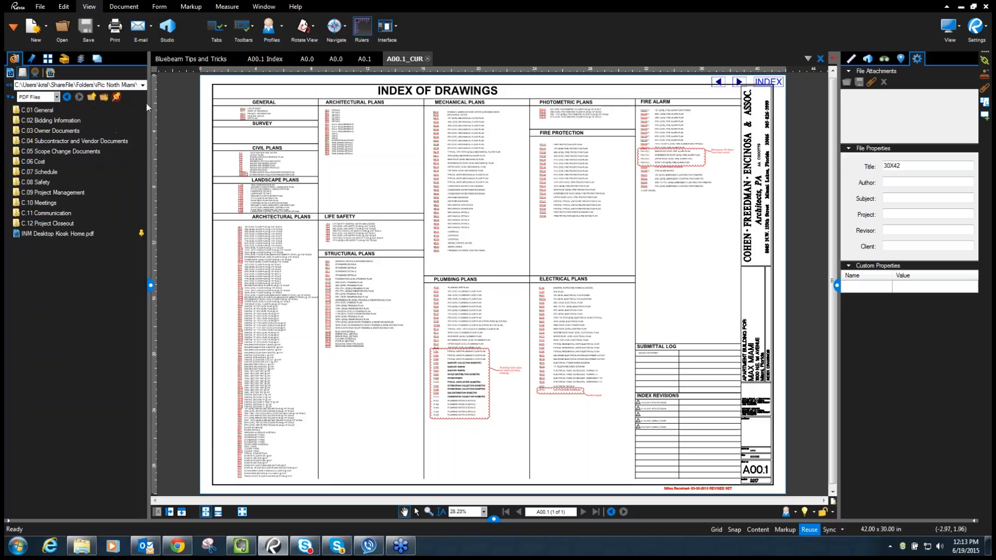
left_click_drag(148, 104, 247, 106)
left_click(241, 84)
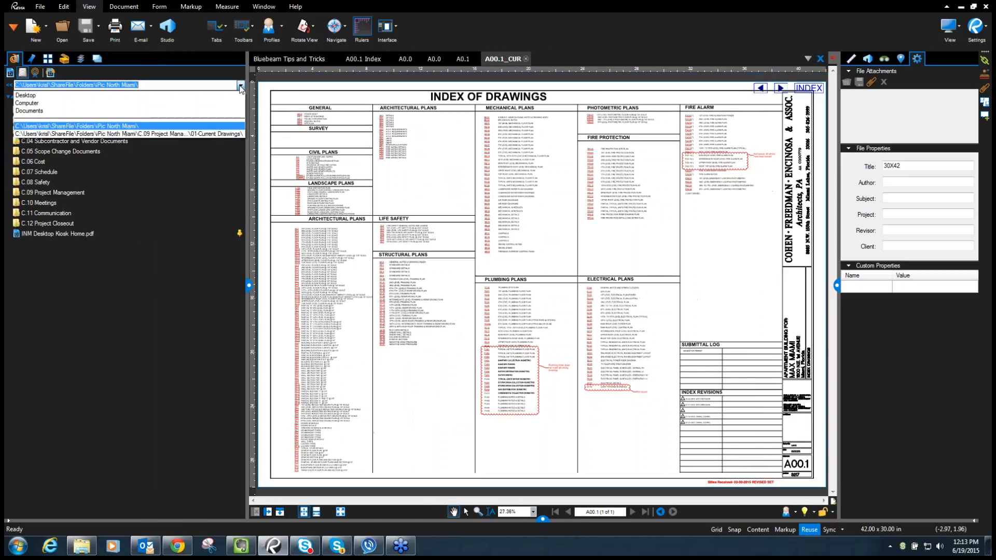
left_click(192, 133)
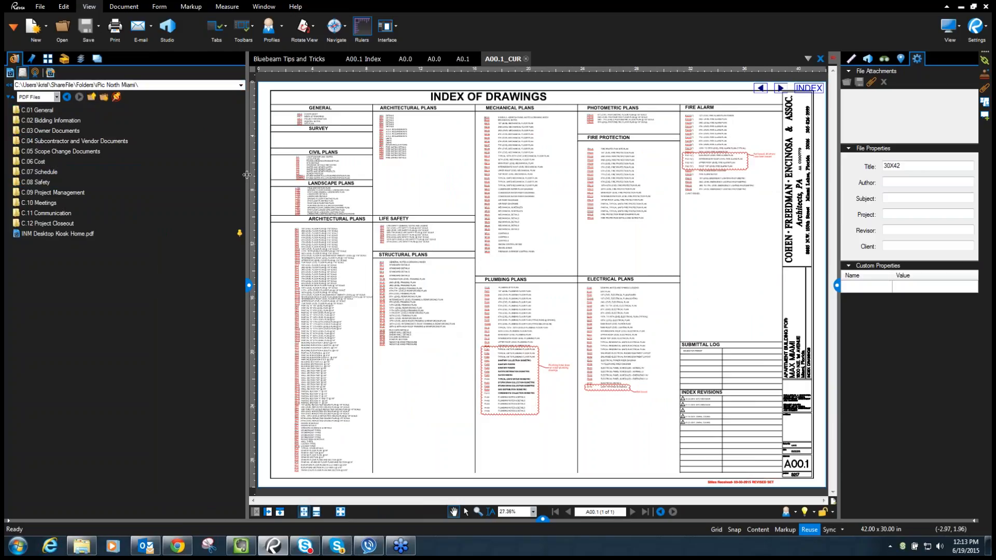
left_click_drag(247, 148, 159, 148)
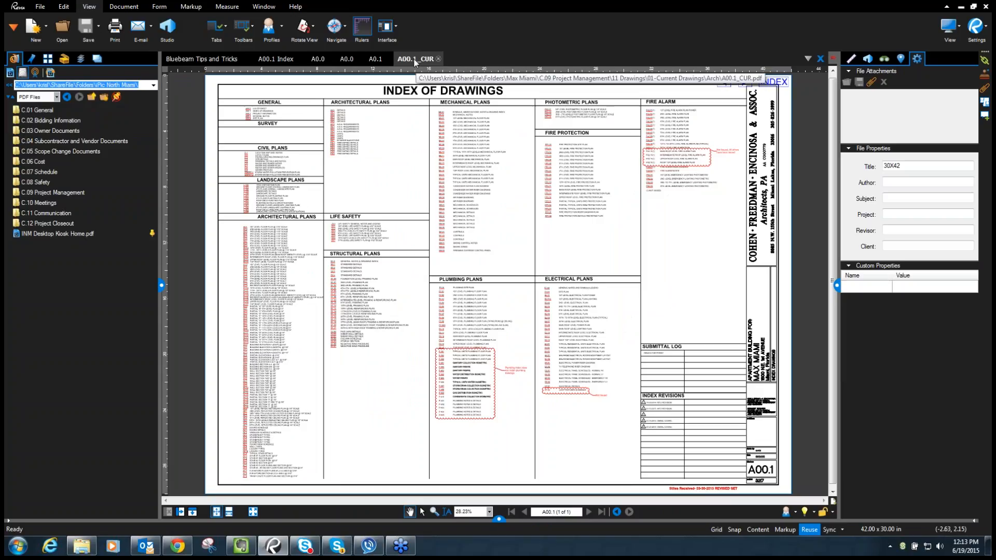
- Open a batch of recent files, including the S4 drawing, as new tabs
left_click(11, 73)
left_click(73, 323)
left_click(72, 324)
left_click(72, 329)
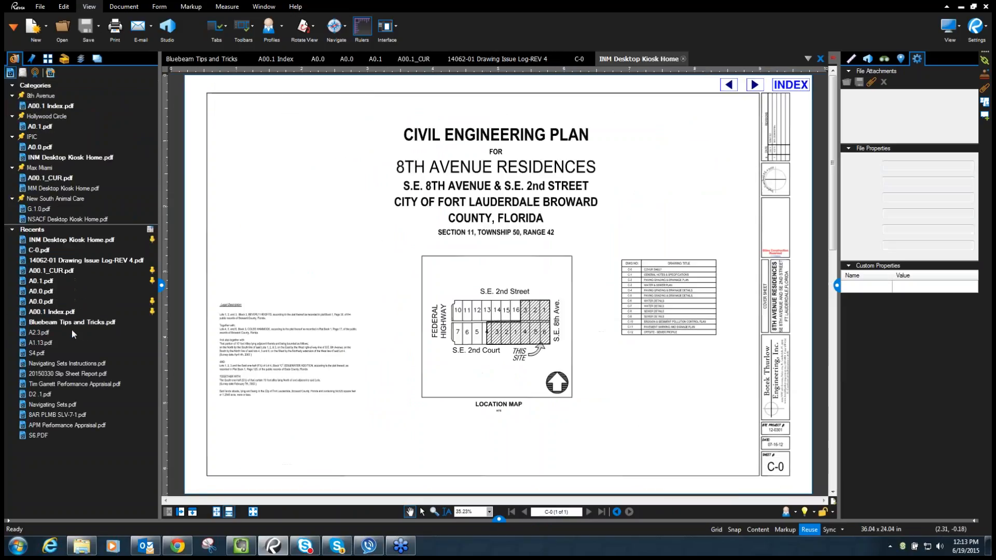
left_click(72, 330)
left_click(48, 345)
left_click(46, 363)
left_click(47, 374)
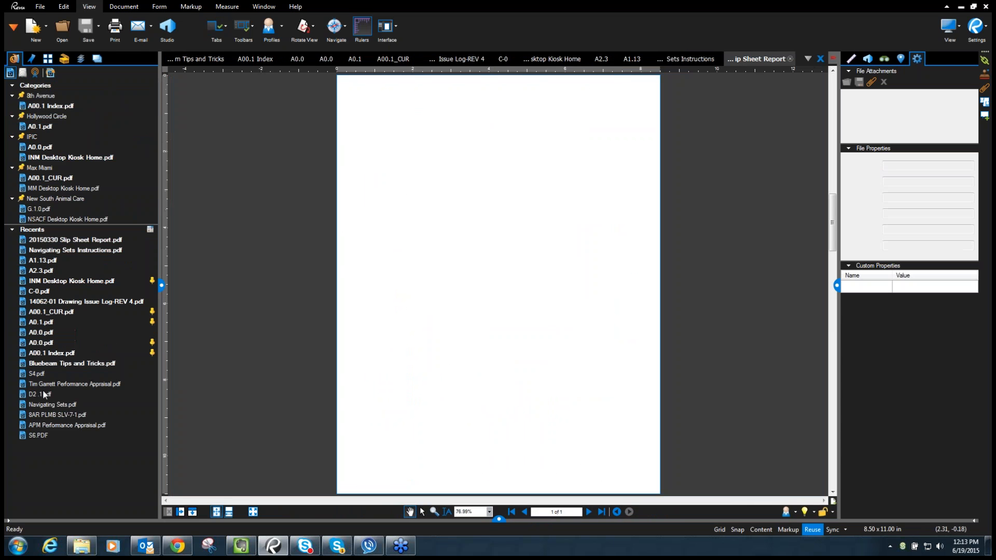
left_click(44, 395)
left_click(42, 409)
left_click(44, 411)
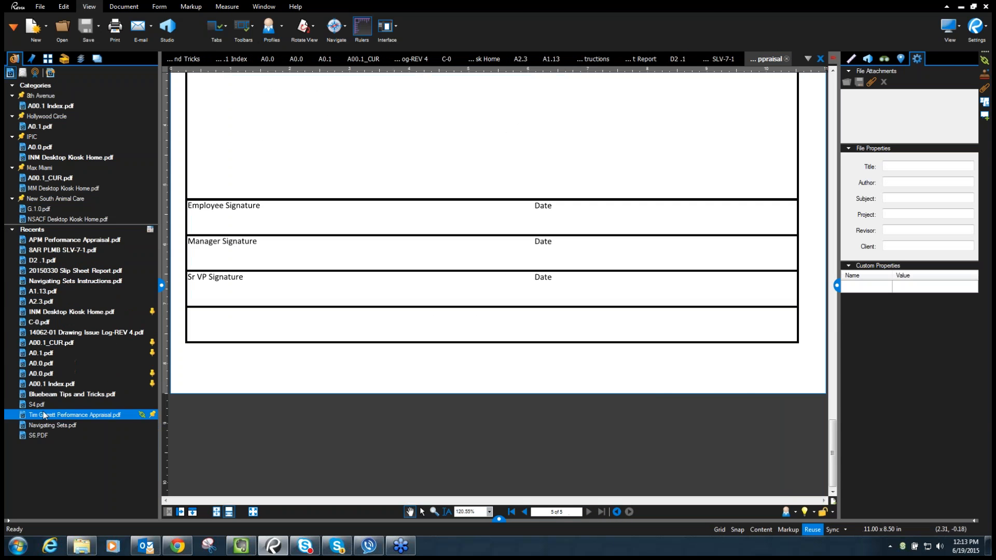
left_click(44, 412)
- Cycle through the A0.0 and D2.1 demolition plan tabs, ending on A00.1 Index
left_click(45, 385)
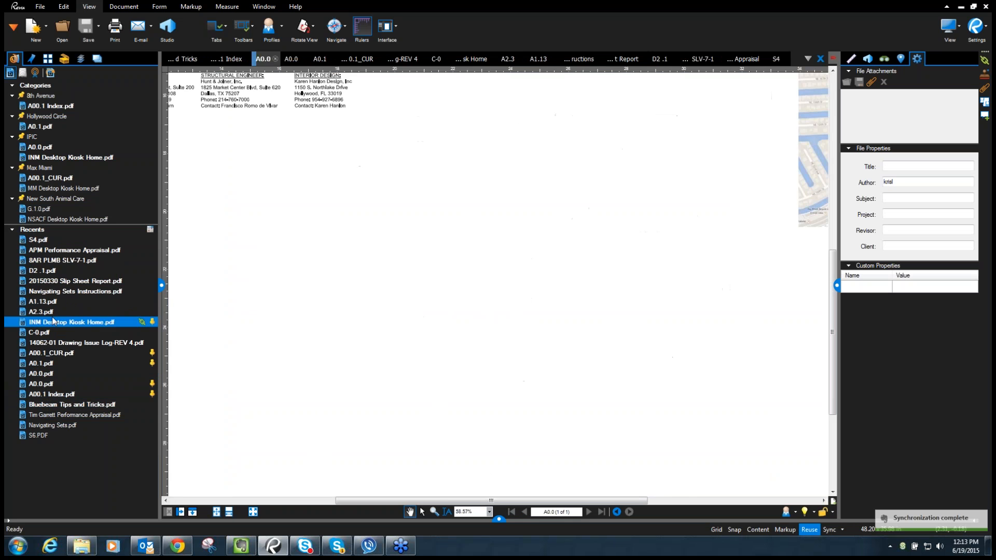
left_click(44, 271)
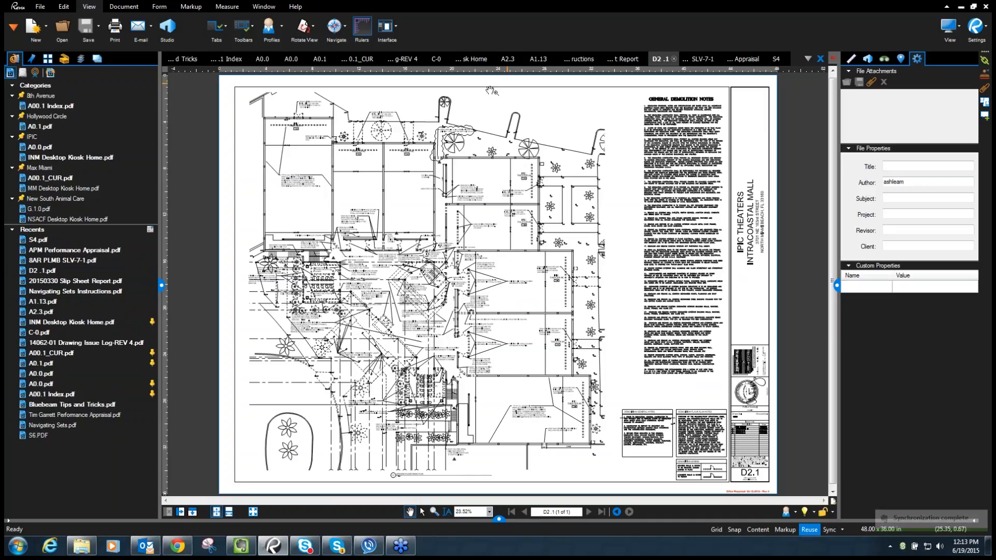
left_click(240, 60)
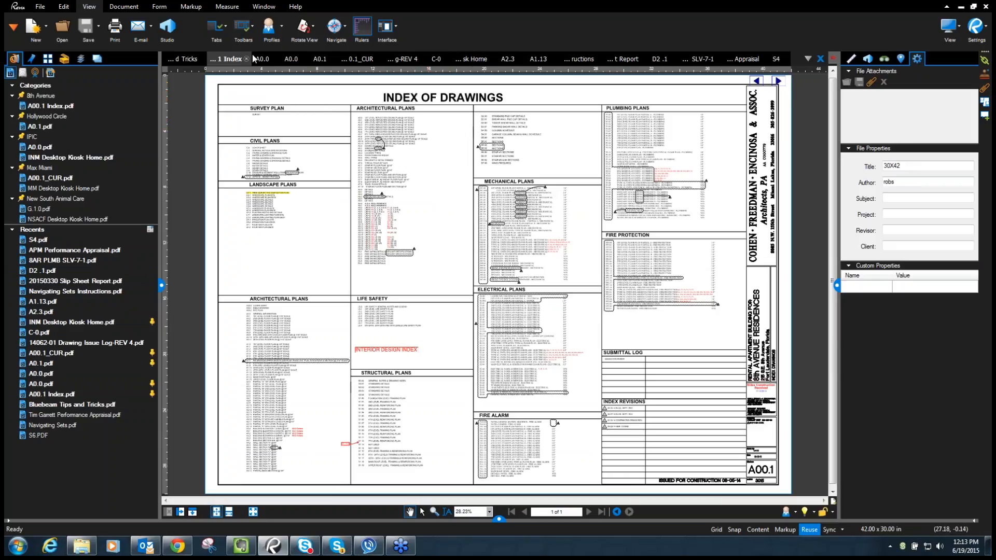
- Close all tabs except A00.1 Index, then open Bluebeam Tips and Tricks.pdf from Recents
right_click(231, 63)
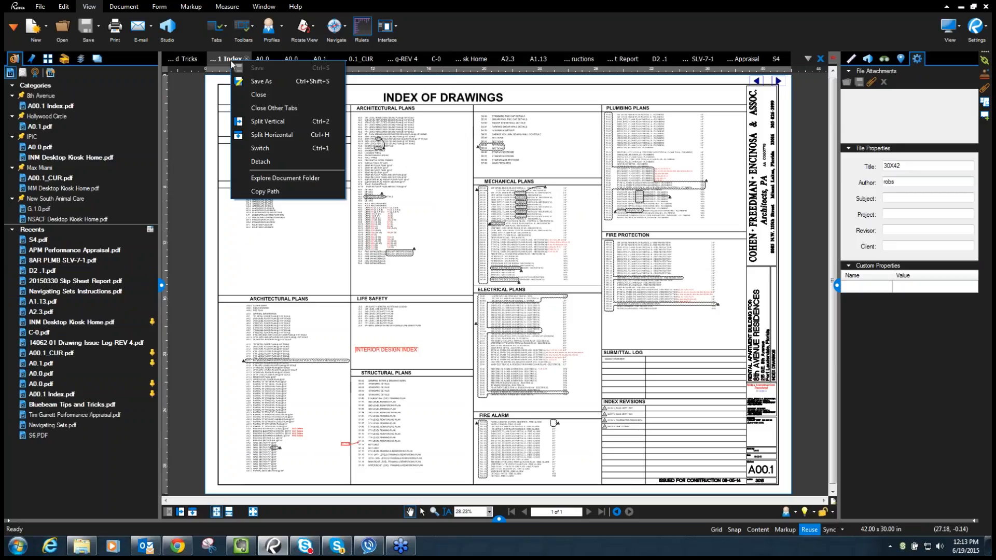
left_click(274, 108)
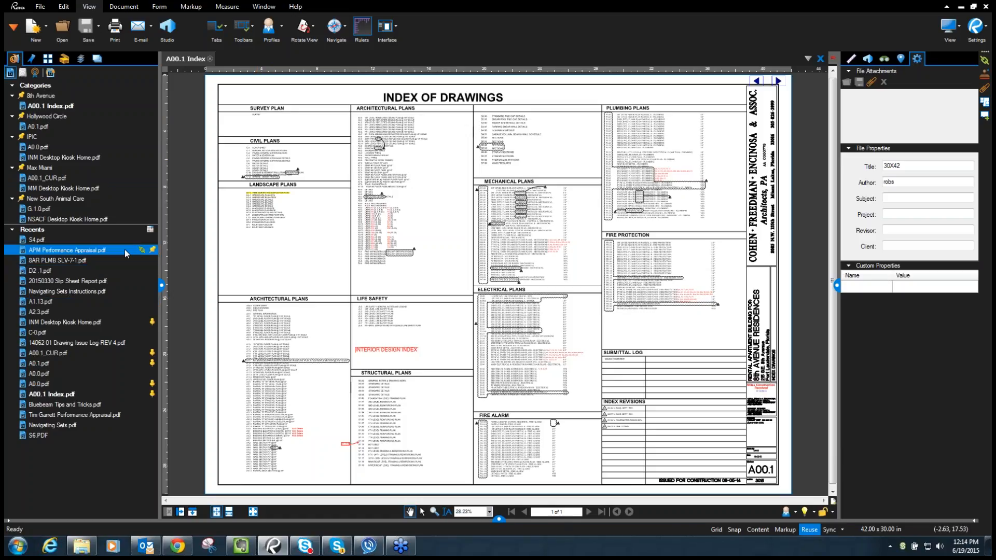
mouse_move(146, 326)
left_click(92, 402)
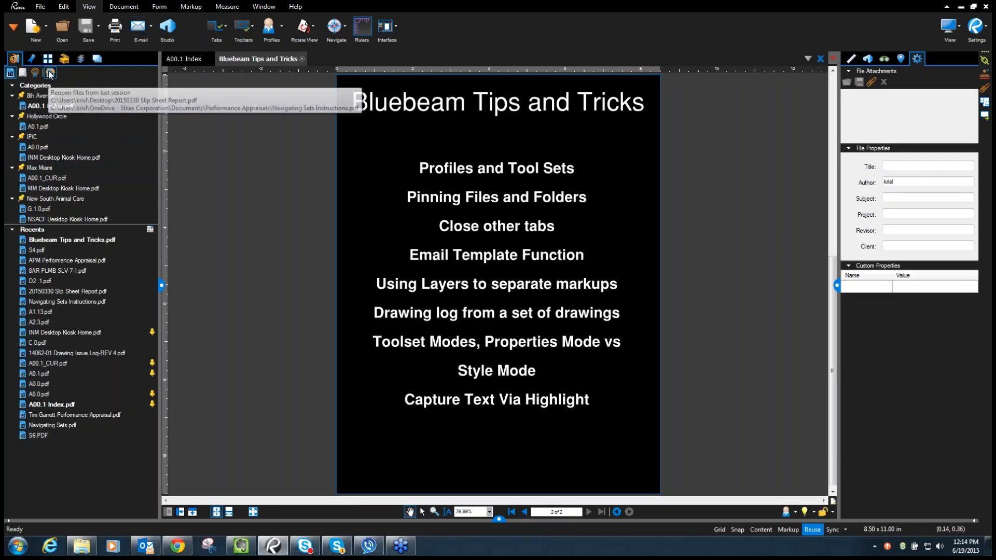
- Open RFI # 001.pdf from the C.09 Project Management folder and scroll through the form
left_click(22, 72)
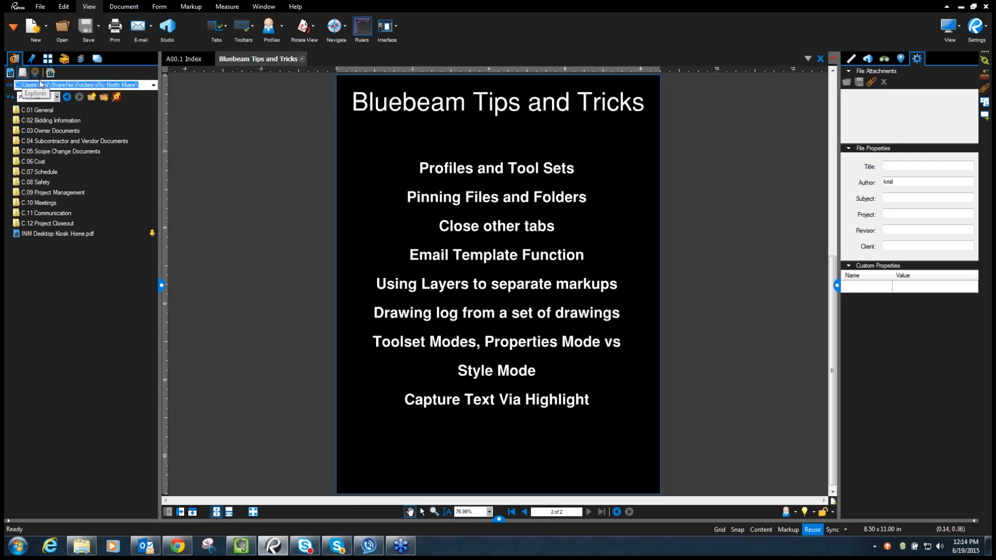
double_click(42, 195)
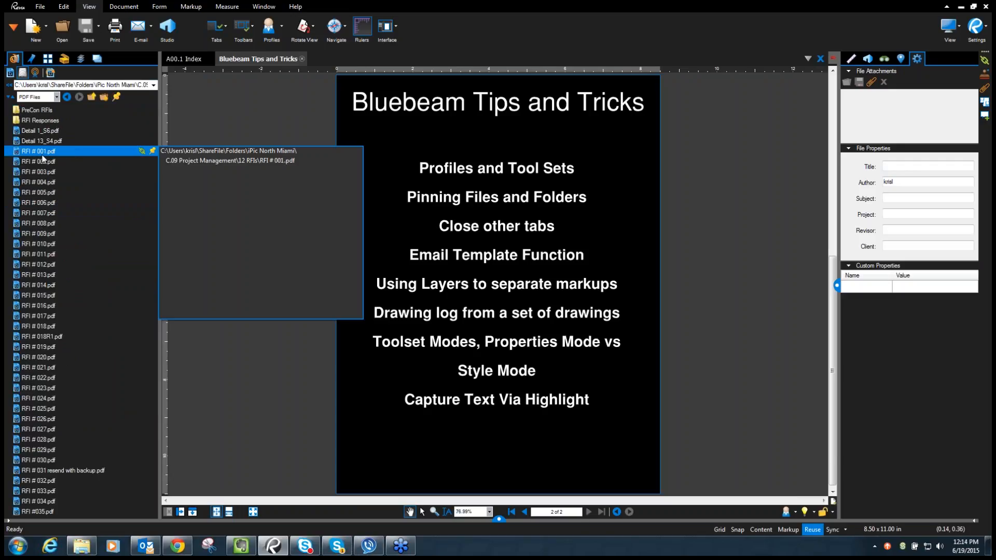
double_click(42, 151)
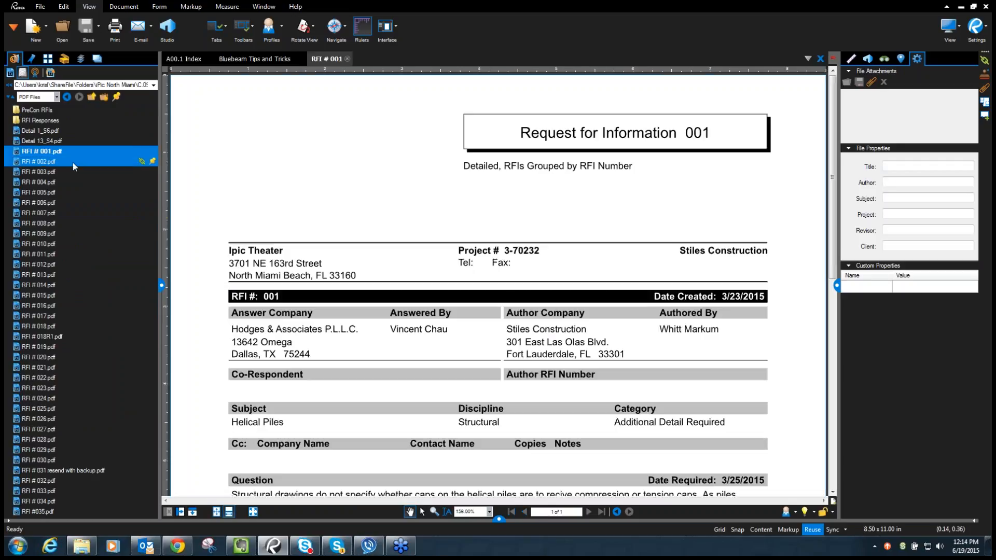
scroll(427, 216, "down", 4)
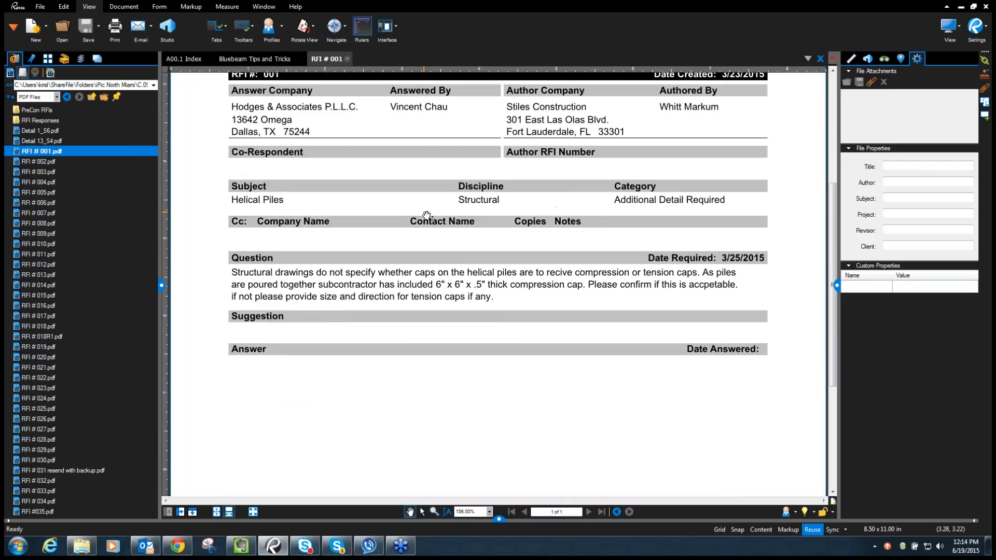
scroll(427, 216, "down", 4)
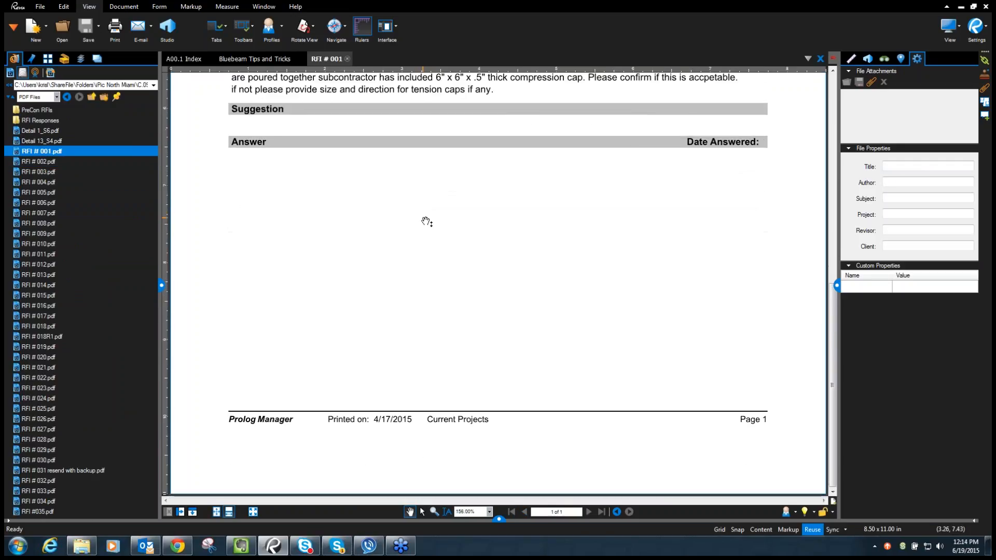
scroll(426, 220, "up", 3)
scroll(426, 221, "up", 5)
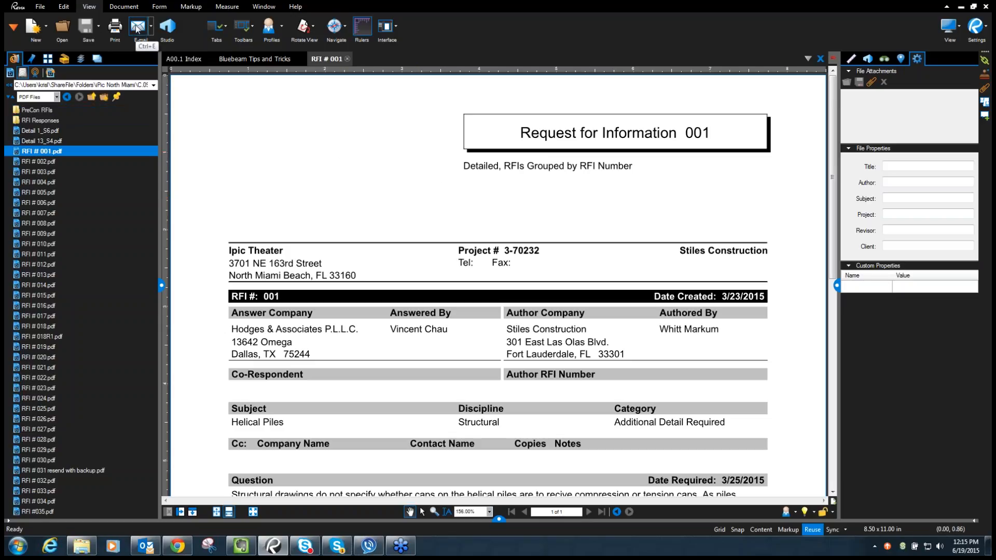
left_click(146, 546)
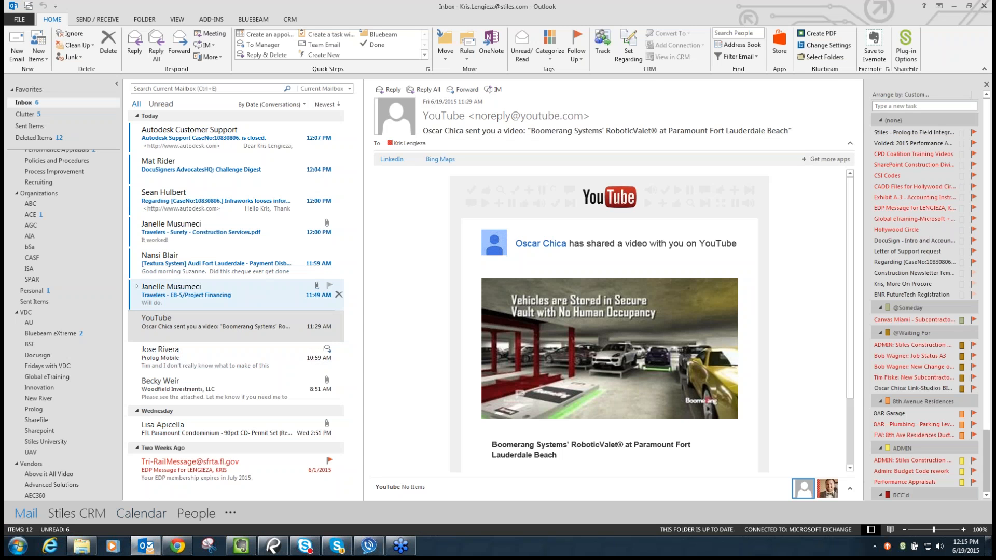
left_click(17, 44)
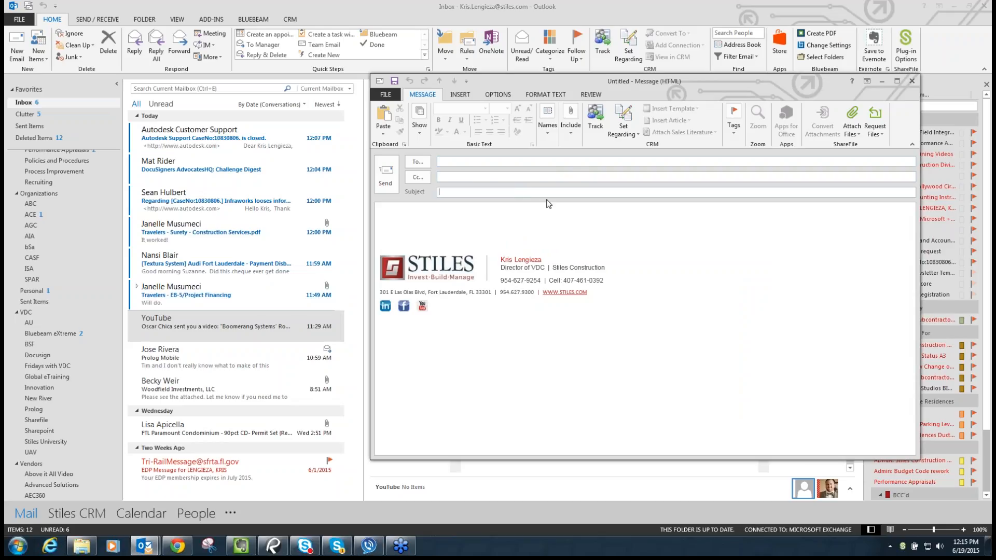
left_click(573, 115)
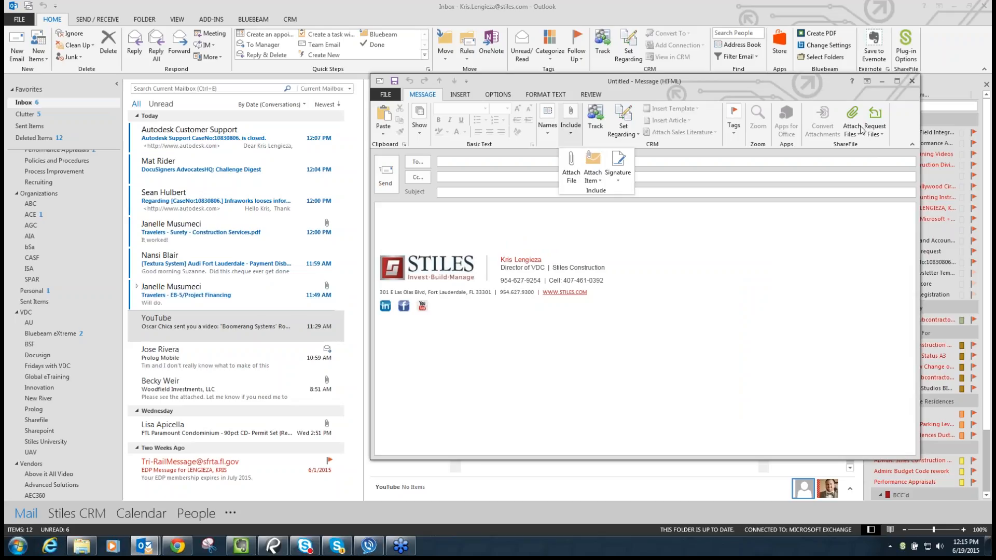
left_click(913, 82)
left_click(913, 82)
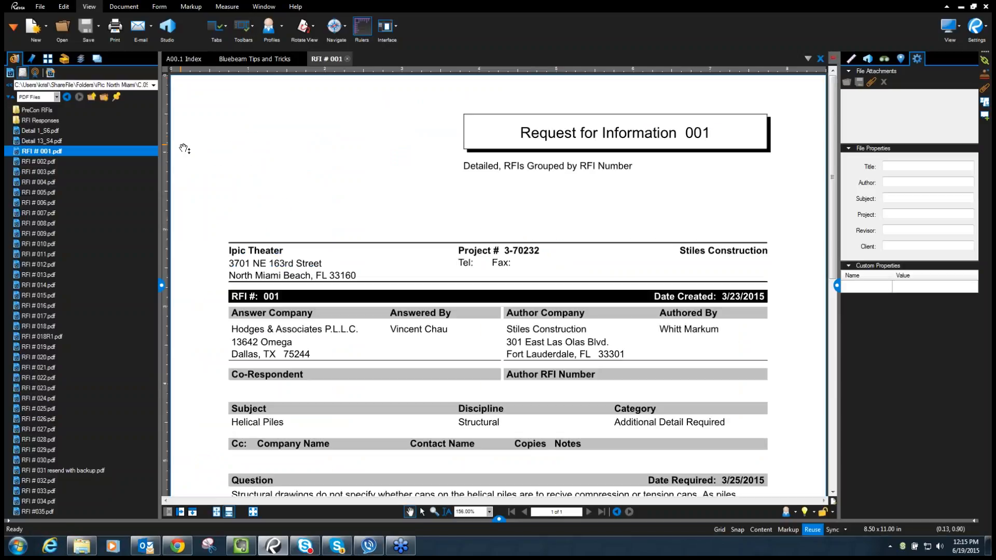
- E-mail RFI # 001.pdf with the 8th Avenue RFI template and bring up the generated Outlook message
left_click(152, 26)
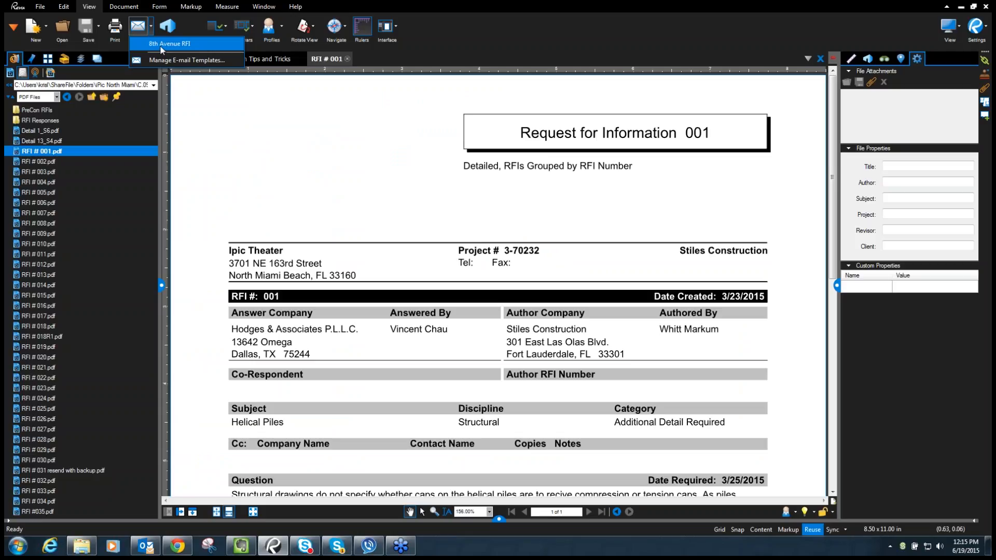
left_click(162, 46)
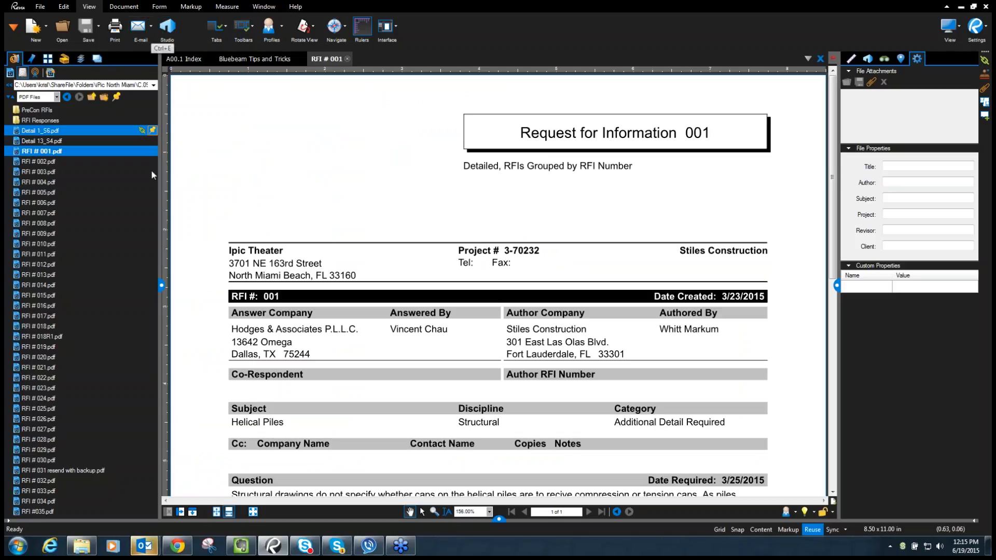
mouse_move(145, 546)
left_click(197, 477)
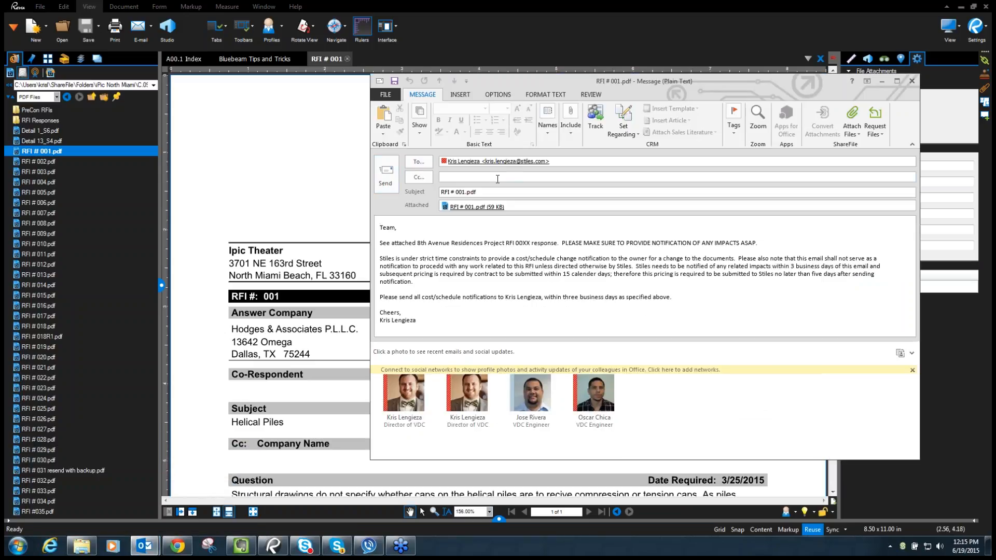
mouse_move(538, 383)
left_click_drag(380, 228, 433, 285)
left_click(432, 285)
left_click_drag(478, 192, 442, 197)
- Close the Outlook message and load the 8th Avenue RFI template in Manage E-mail Templates
left_click(913, 81)
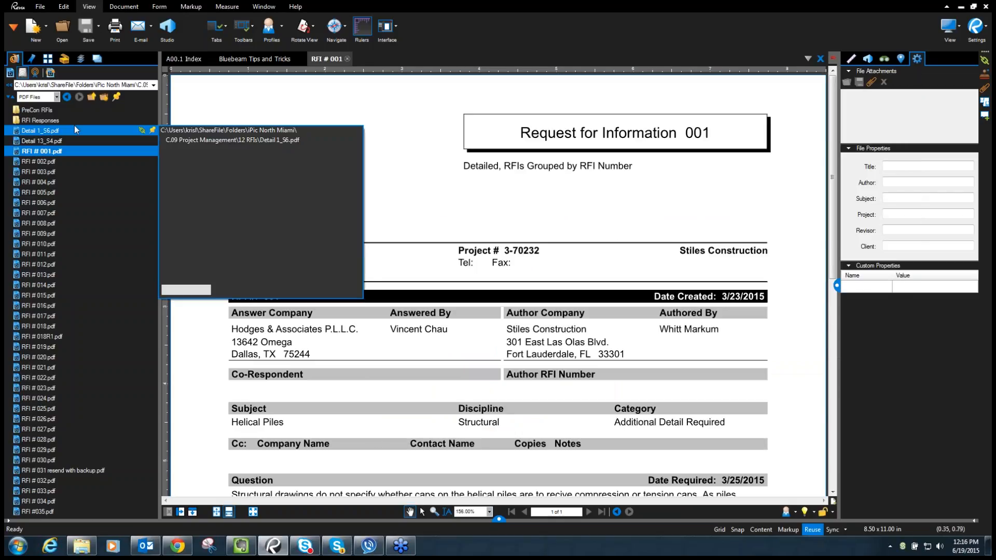
left_click(152, 28)
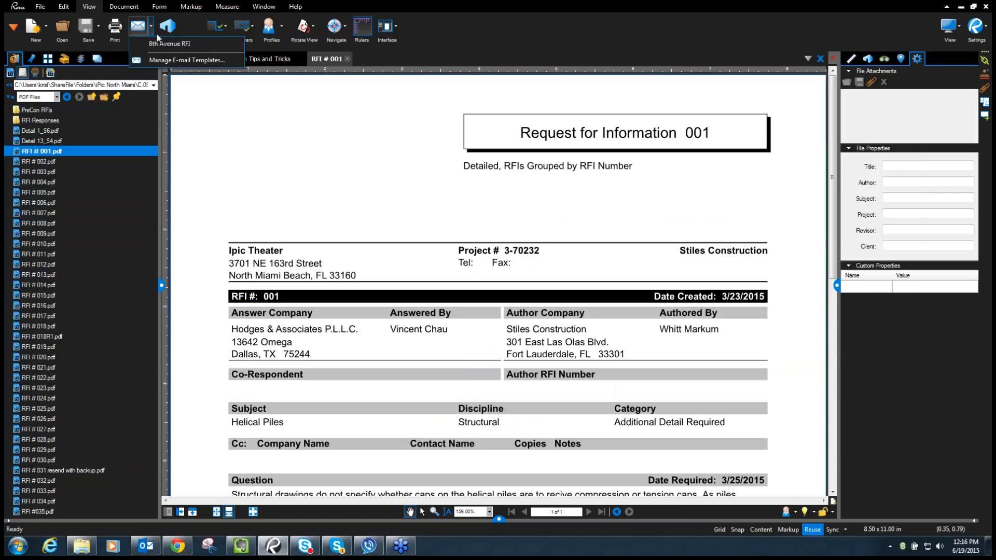
left_click(169, 63)
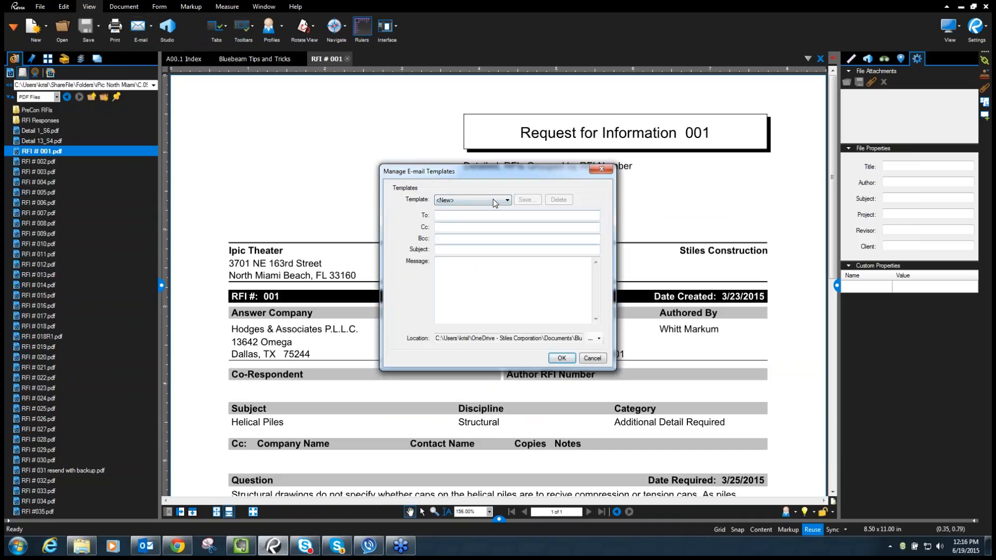
left_click(468, 201)
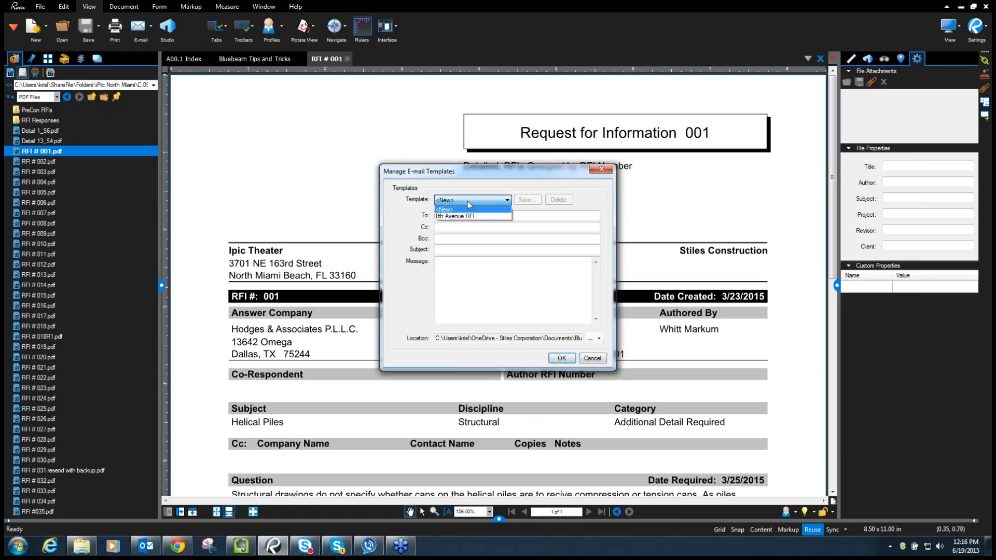
left_click(468, 216)
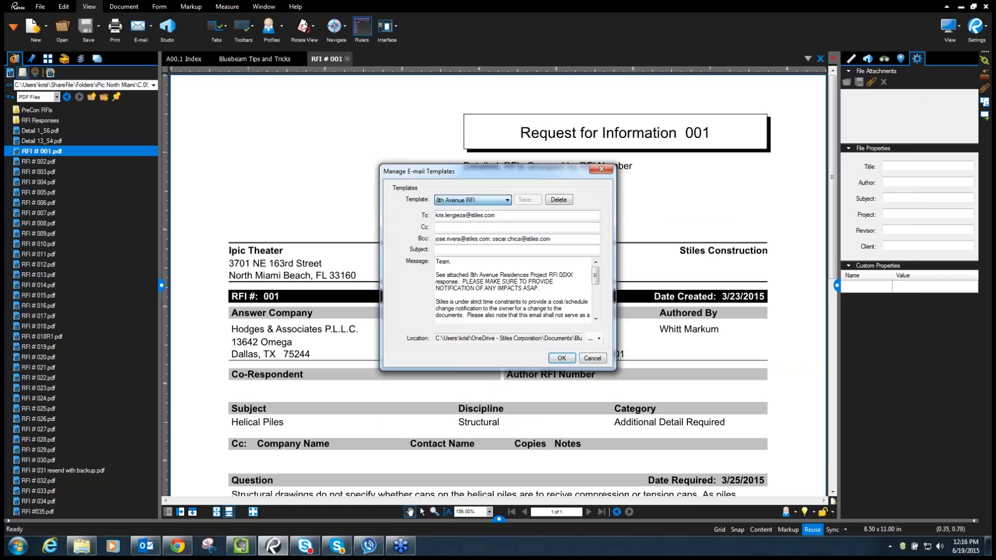
- Insert a semicolon between the template's two Bcc addresses
left_click_drag(502, 218, 411, 216)
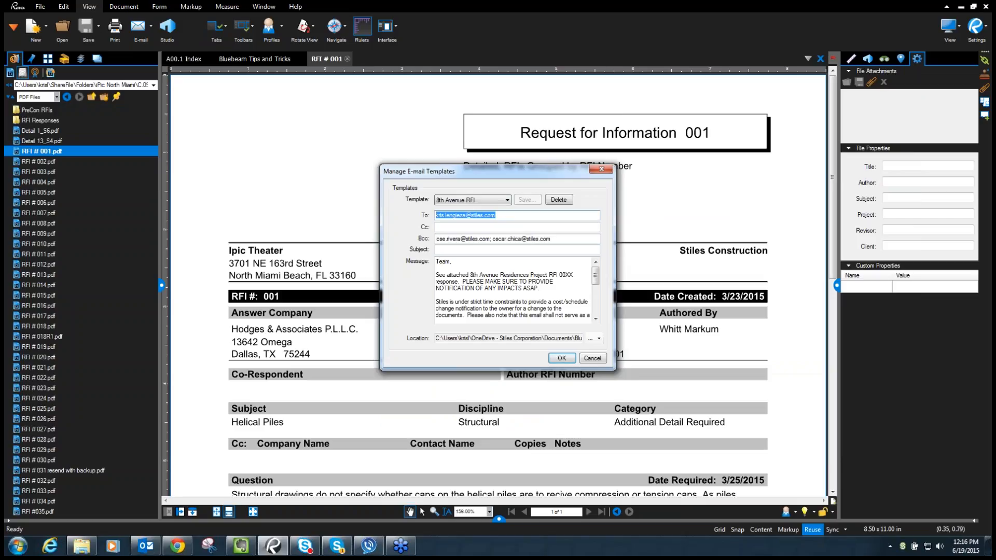
left_click_drag(565, 240, 424, 249)
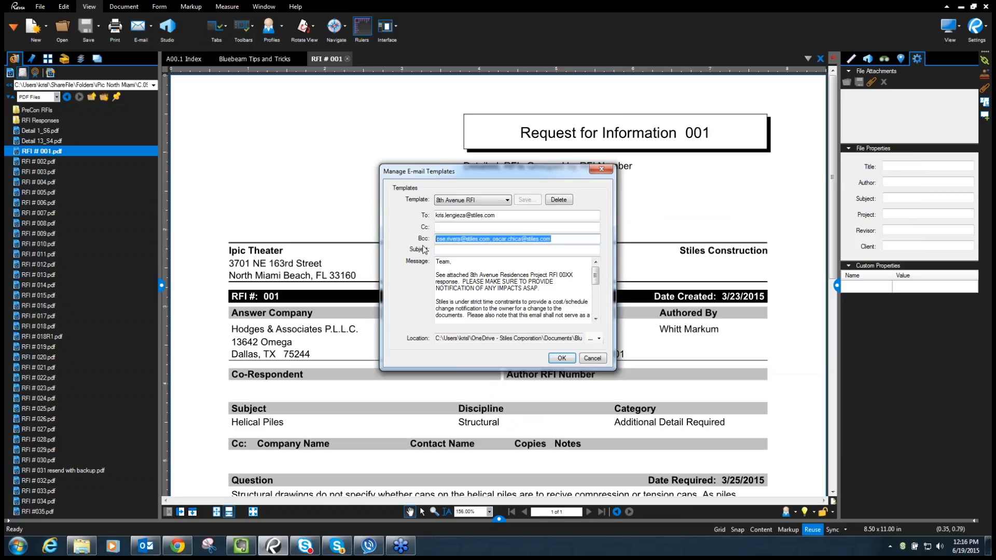
left_click_drag(559, 240, 332, 246)
left_click(491, 240)
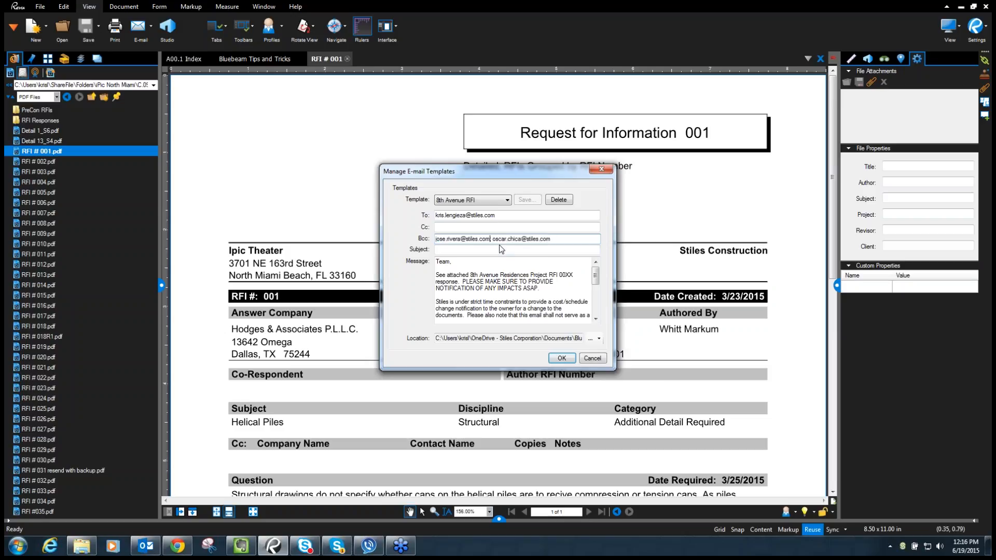
type(";")
scroll(486, 267, "down", 1)
scroll(487, 270, "down", 3)
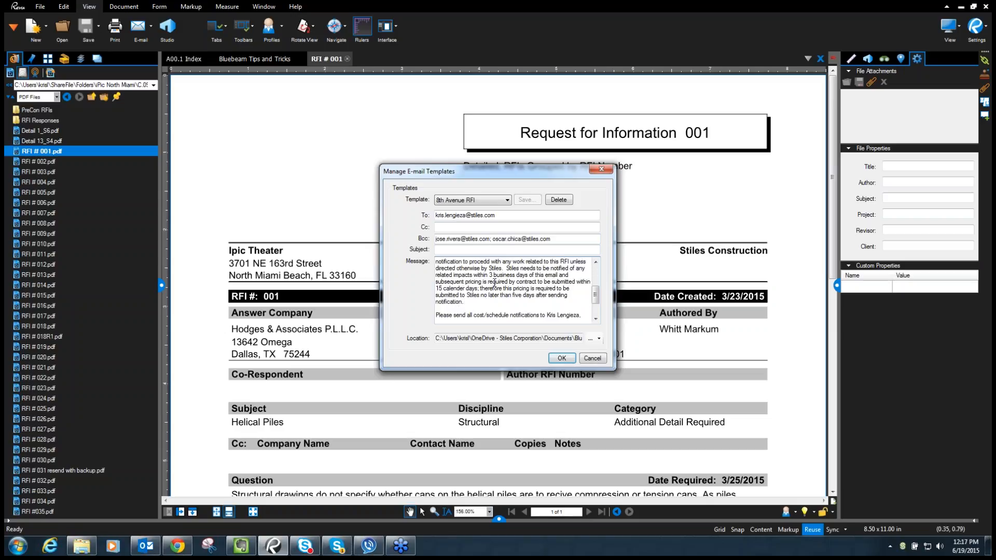
scroll(491, 274, "up", 4)
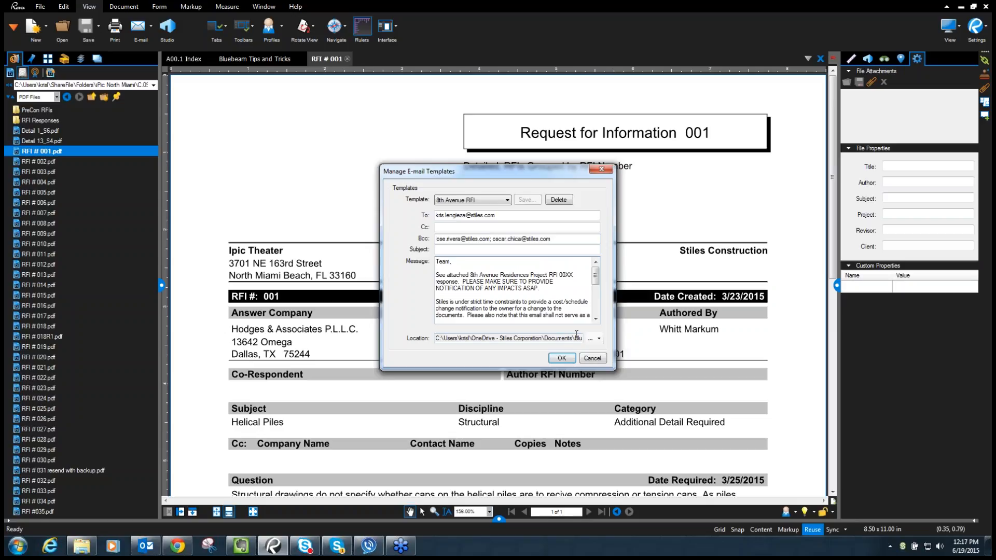
left_click(508, 201)
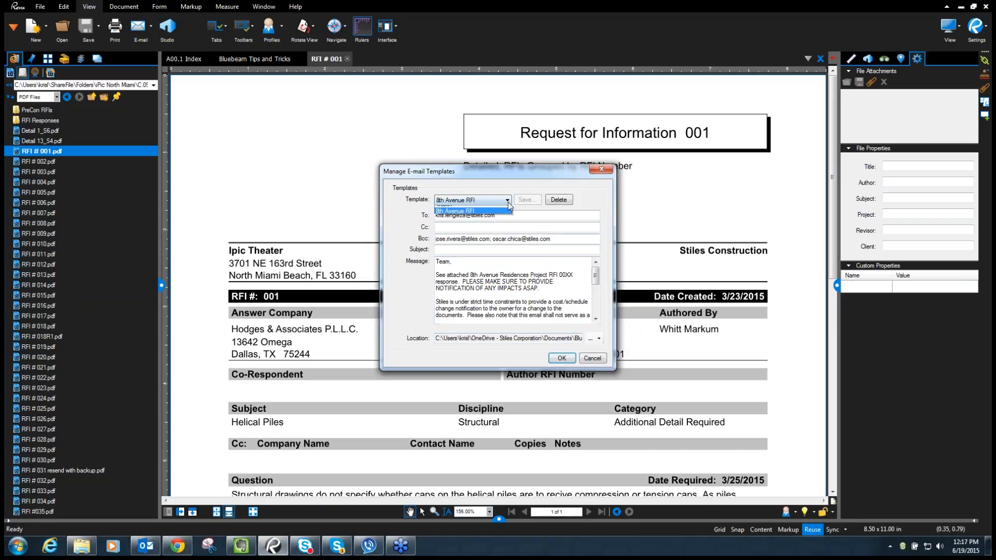
- Start a new blank template with a recipient's e-mail address in To, then switch to Outlook
left_click(490, 206)
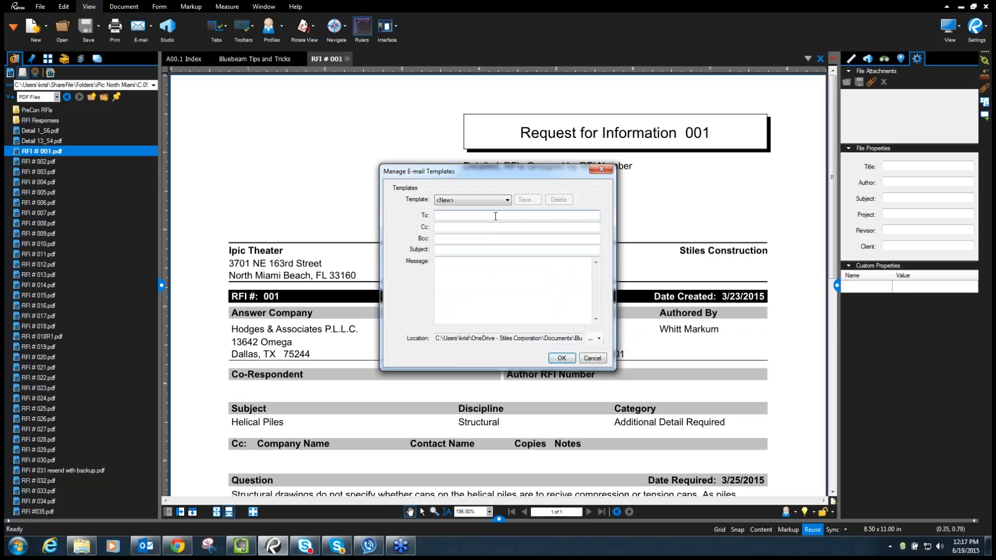
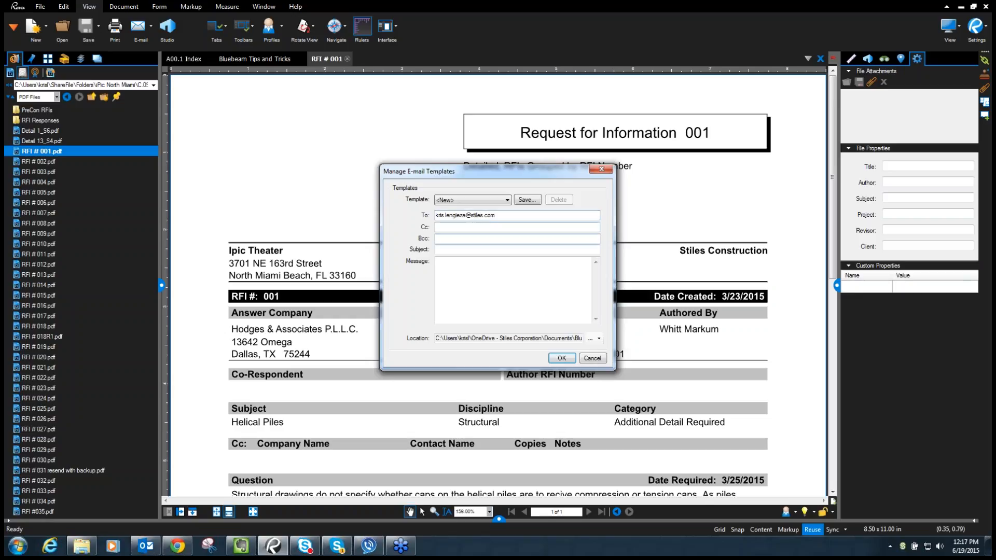
left_click(147, 546)
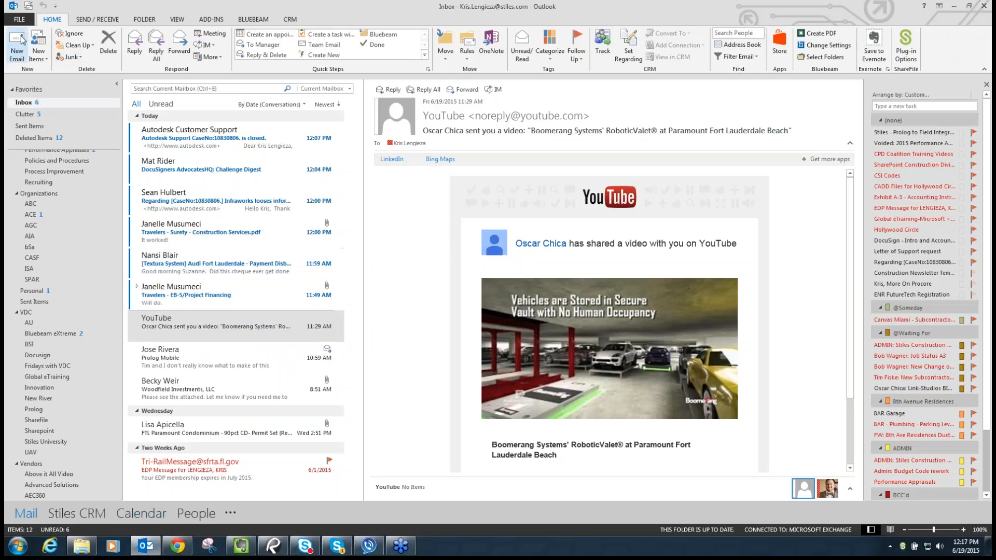
- In a new Outlook message, add the five project team members to the To line
key("ctrl+n")
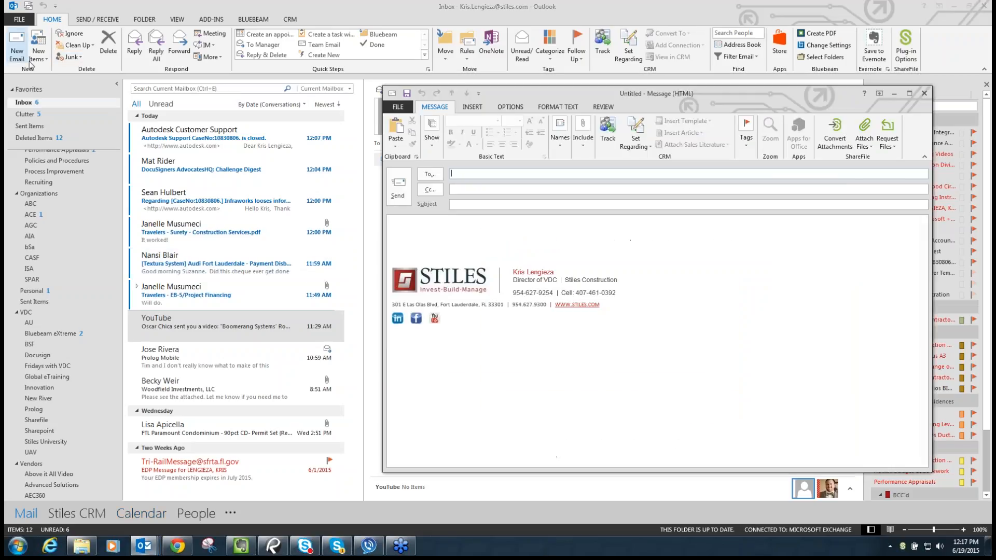
left_click_drag(615, 37, 326, 83)
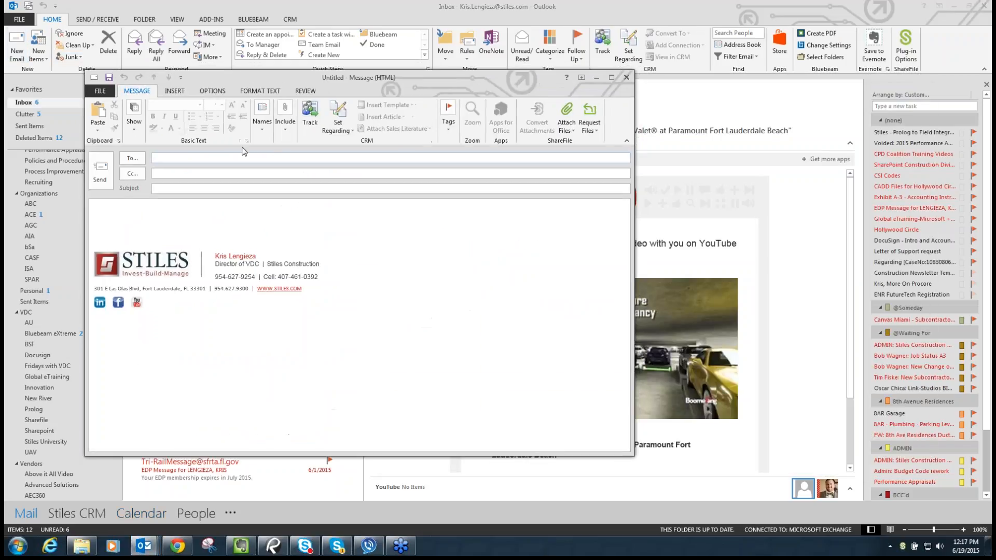
type("a")
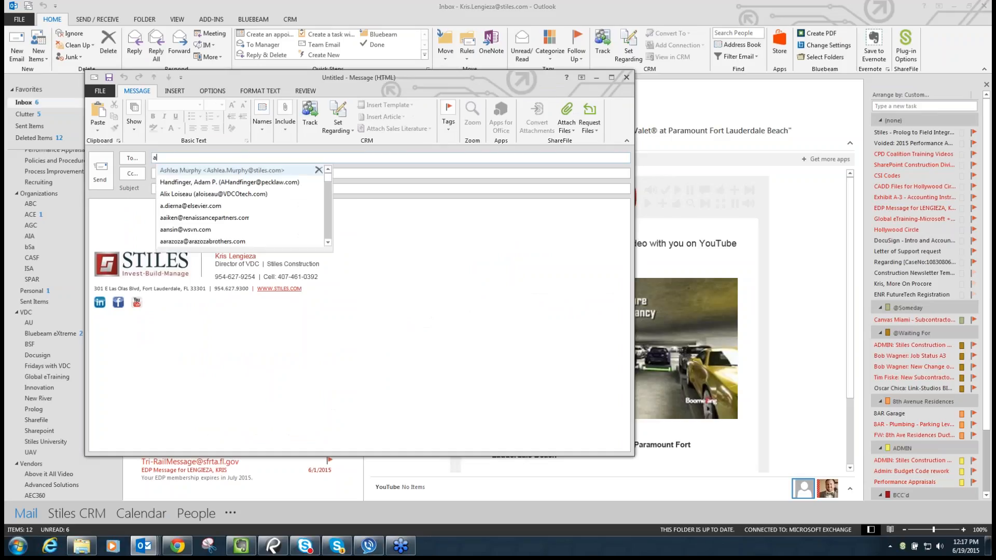
key("Return")
type("dav")
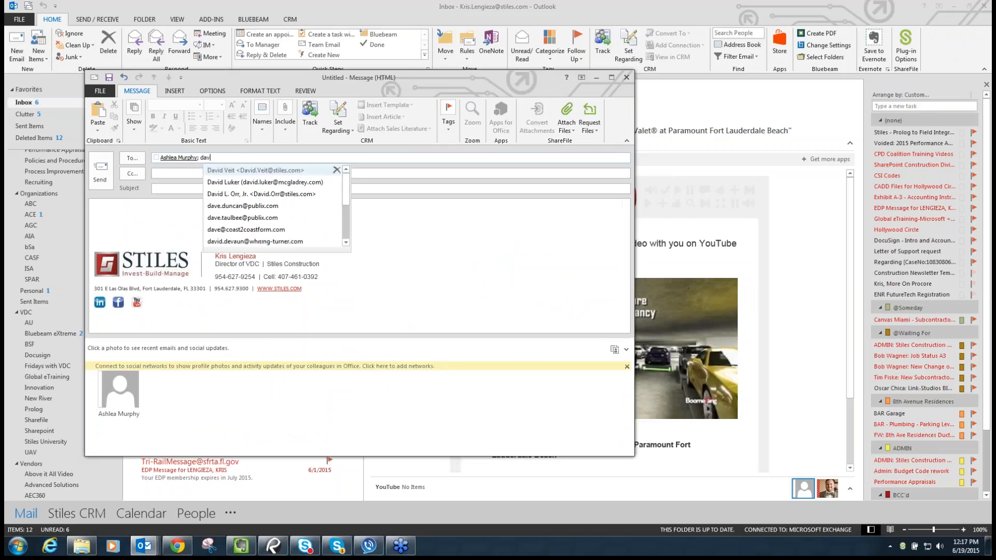
key("Return")
type("jos")
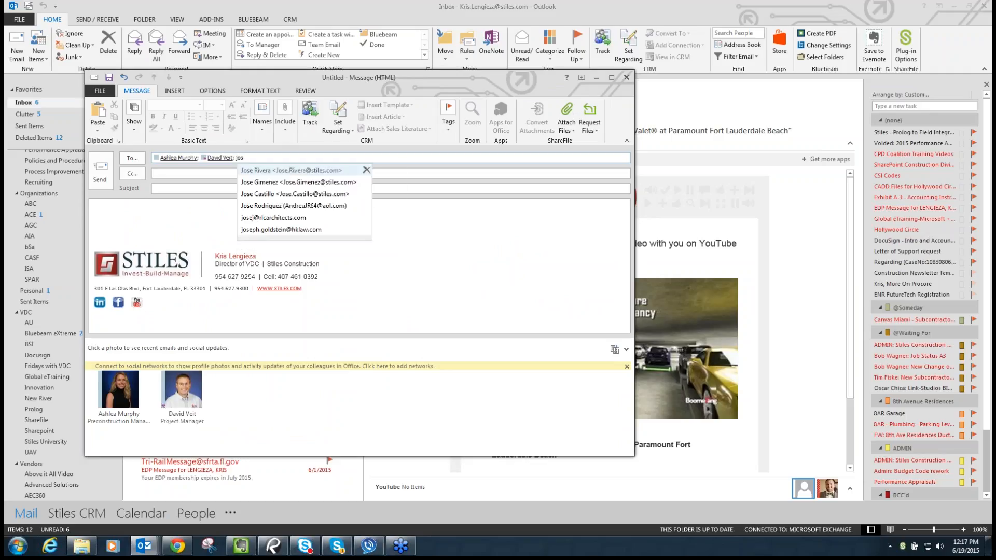
key("Return")
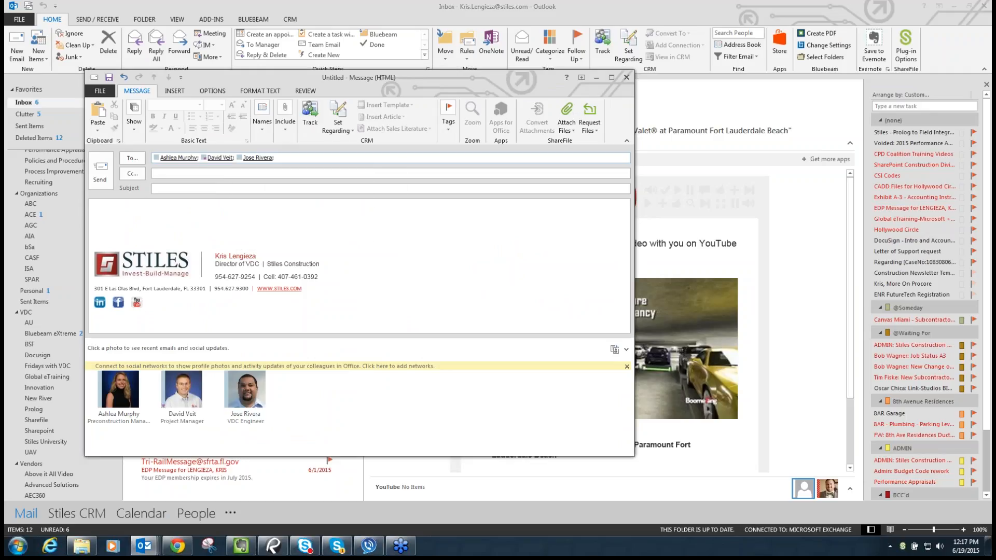
type("tim")
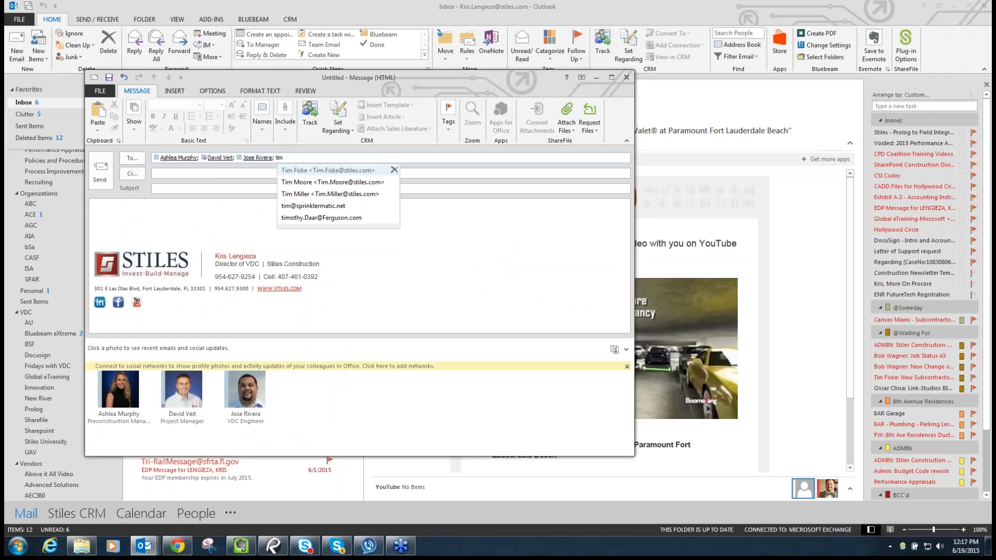
type(" gar")
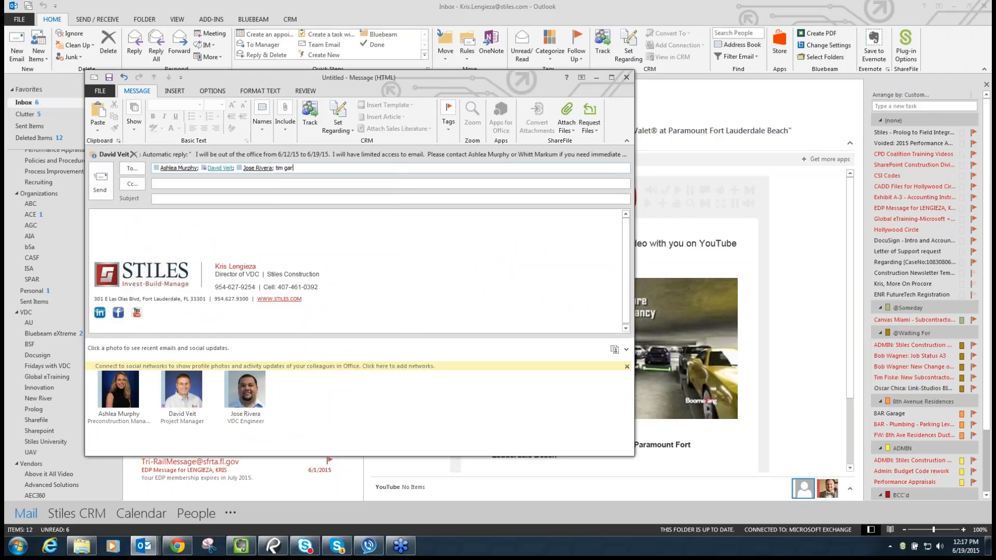
key("BackSpace")
key("BackSpace")
key("BackSpace")
key("BackSpace")
- Copy the whole To line, close the draft, and minimize Outlook
left_click(393, 180)
left_click(403, 168)
left_click_drag(403, 169, 96, 165)
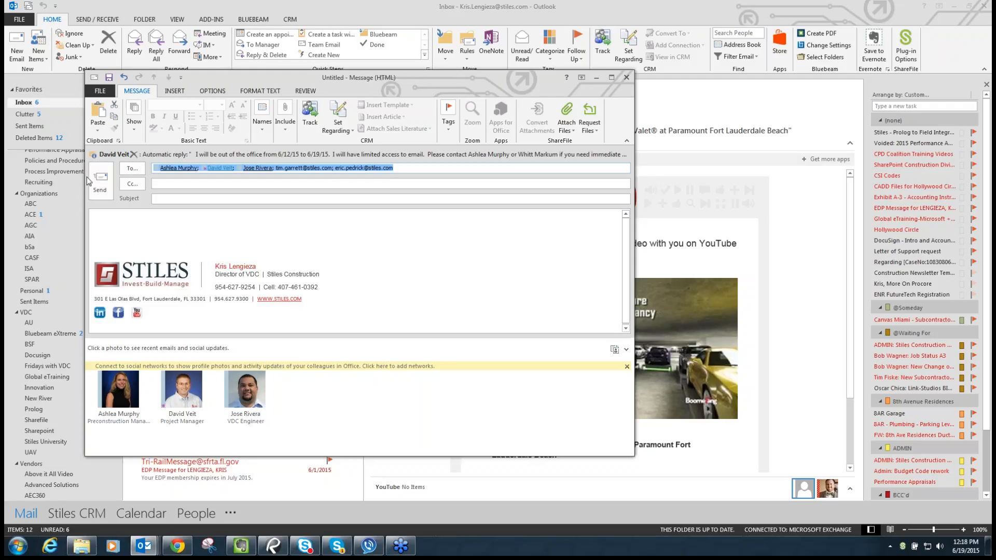
left_click(100, 182)
left_click(954, 6)
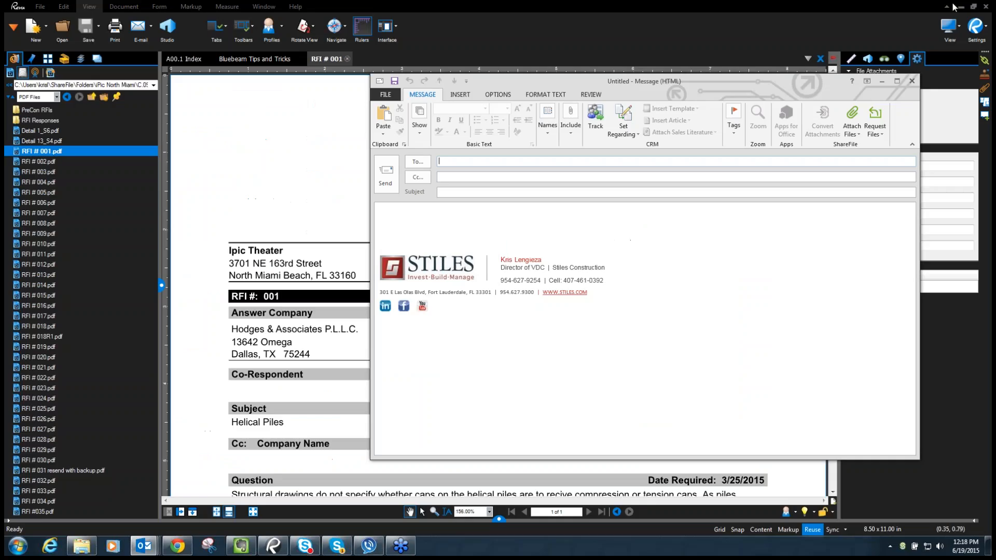
- Close the stray blank message and paste the copied team addresses into the template's Cc line
left_click(911, 81)
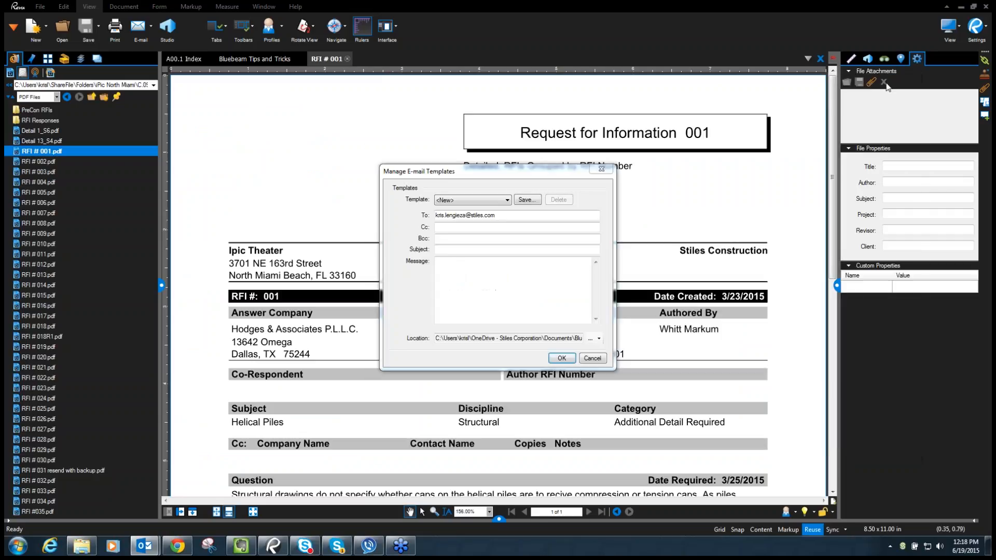
left_click(450, 239)
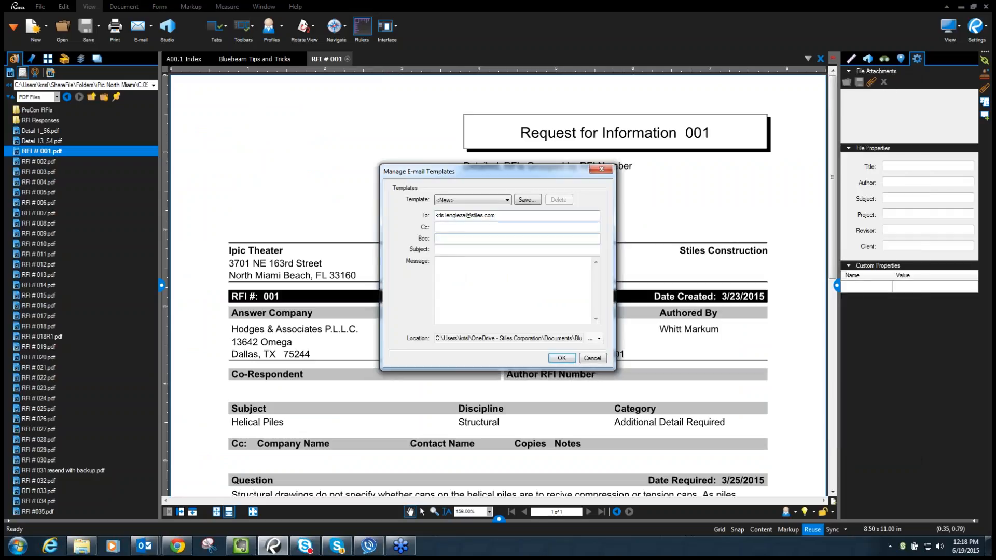
left_click(454, 229)
key("ctrl+v")
left_click(479, 238)
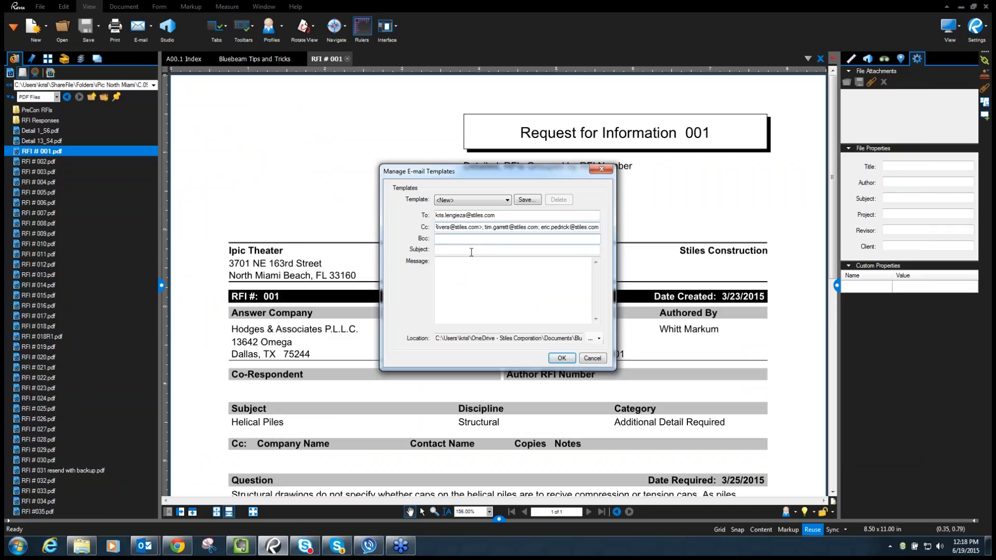
- Write the message 'Team, Here is the response to RFI XXX', signed 'Cheers,' and the sender's name
left_click(455, 265)
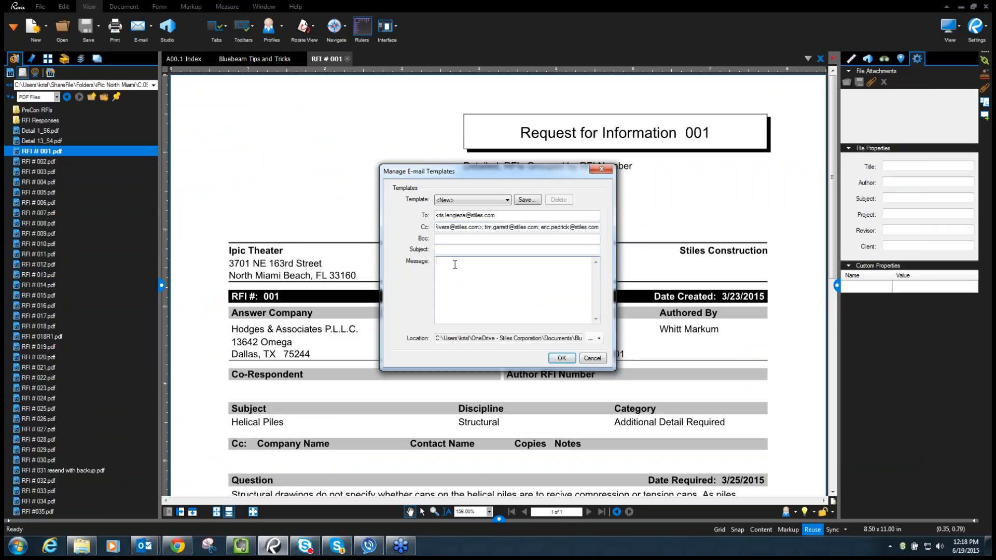
type("Team,  Here is ")
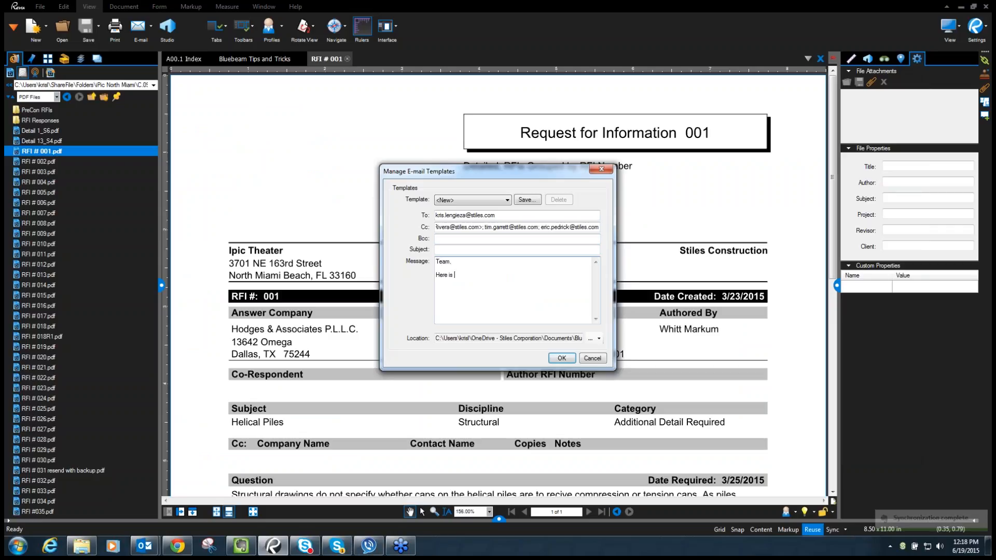
type("the respon")
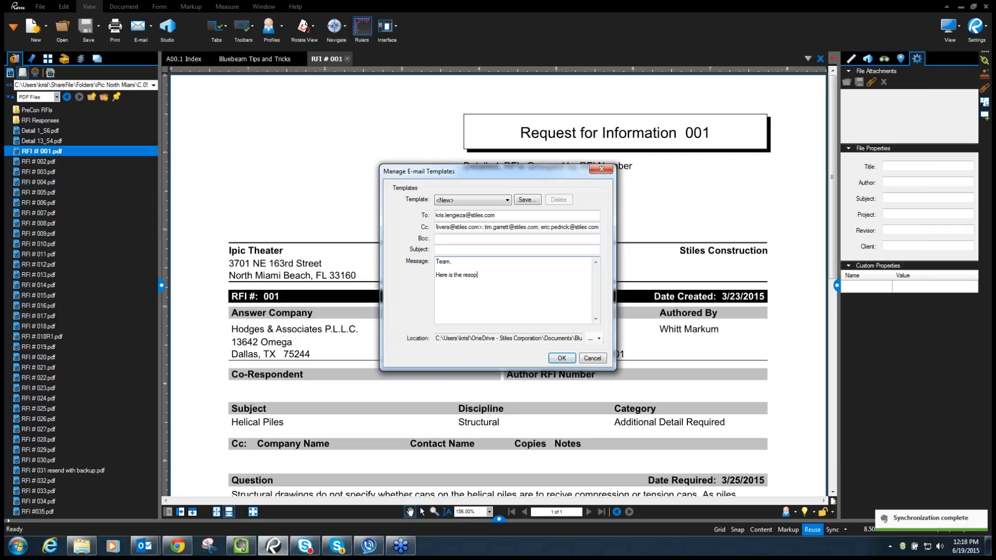
type("se to ")
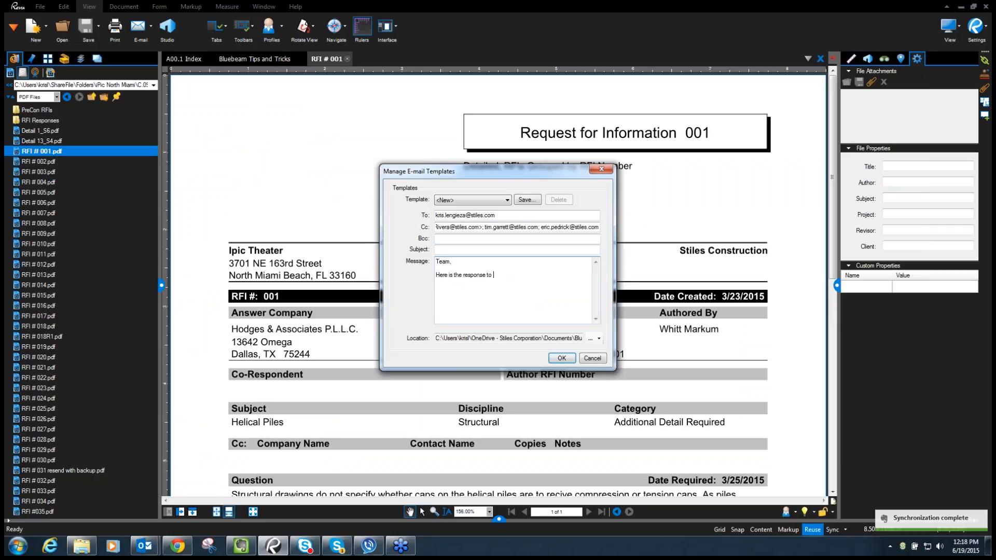
type("RFI XXX")
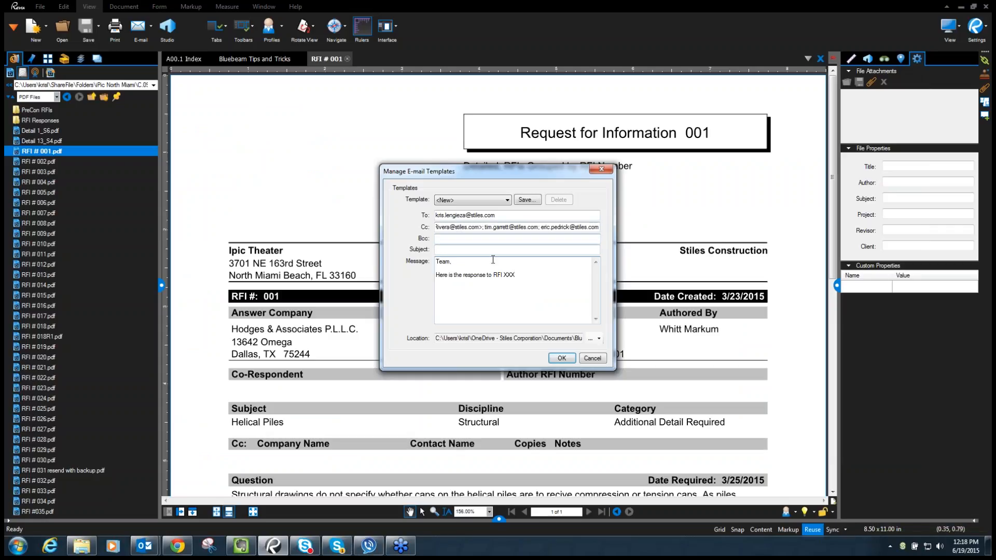
type("CHeers")
key("BackSpace")
key("BackSpace")
key("BackSpace")
key("BackSpace")
key("BackSpace")
type("heers,")
key("Return")
type("Kris")
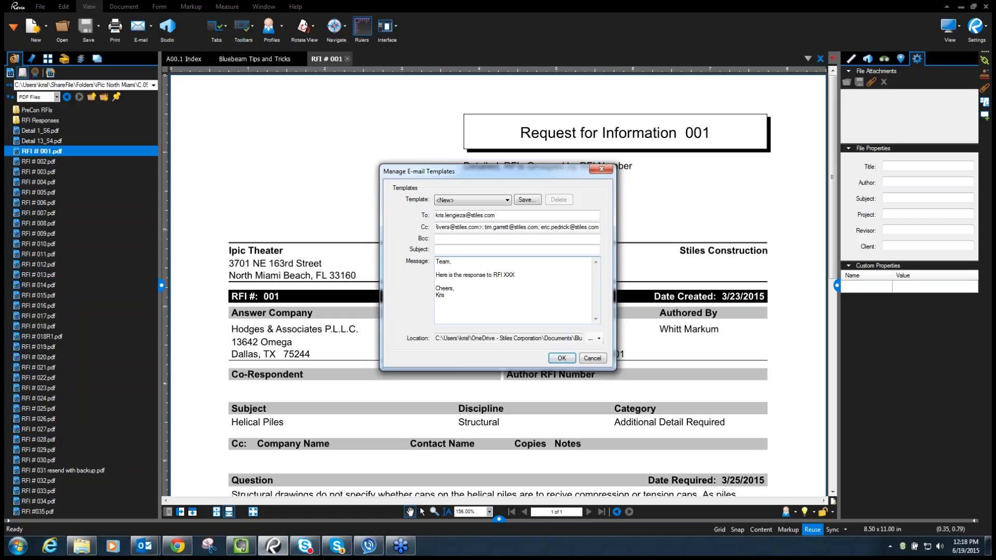
- Try saving the template as 'IPIC RFI Template' and dismiss the invalid-address error
left_click(525, 200)
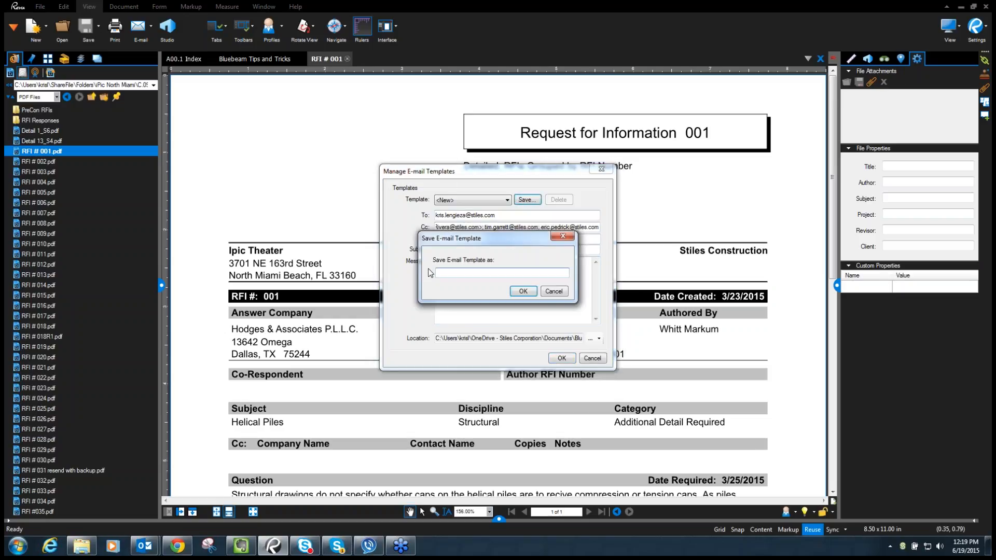
type("IPIC RFI Template")
key("Return")
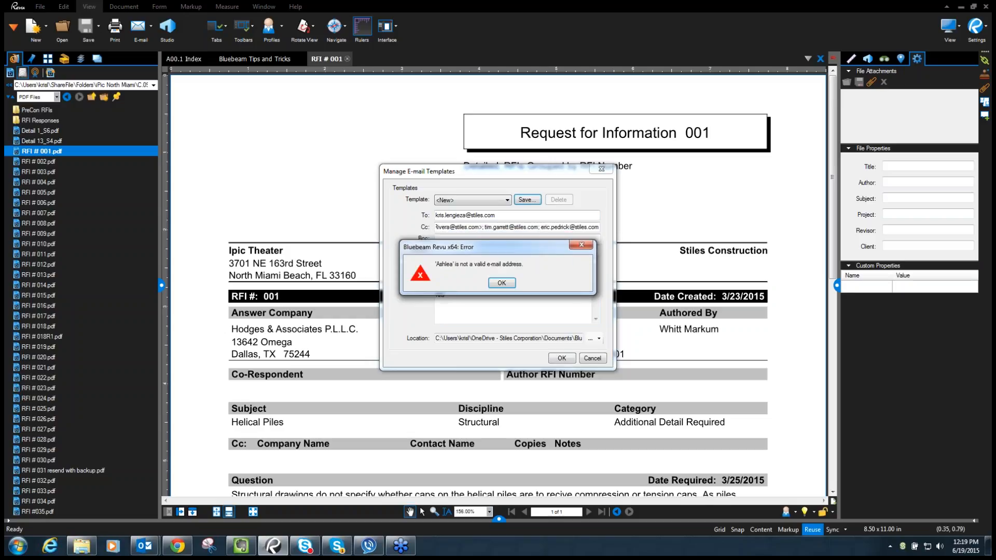
left_click(502, 283)
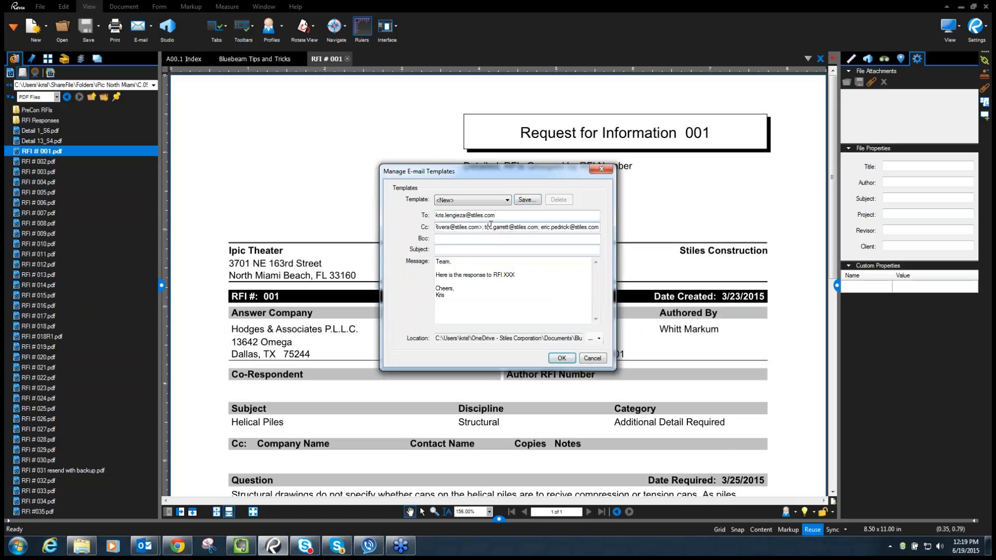
- Delete the contact names and brackets around the three Cc addresses
key("Left")
key("Left")
key("Left")
key("Left")
key("Left")
key("Left")
key("Left")
key("Left")
key("Left")
key("Left")
key("Left")
key("Left")
key("Left")
key("Left")
key("Left")
key("Left")
key("Left")
key("Left")
key("Left")
key("Left")
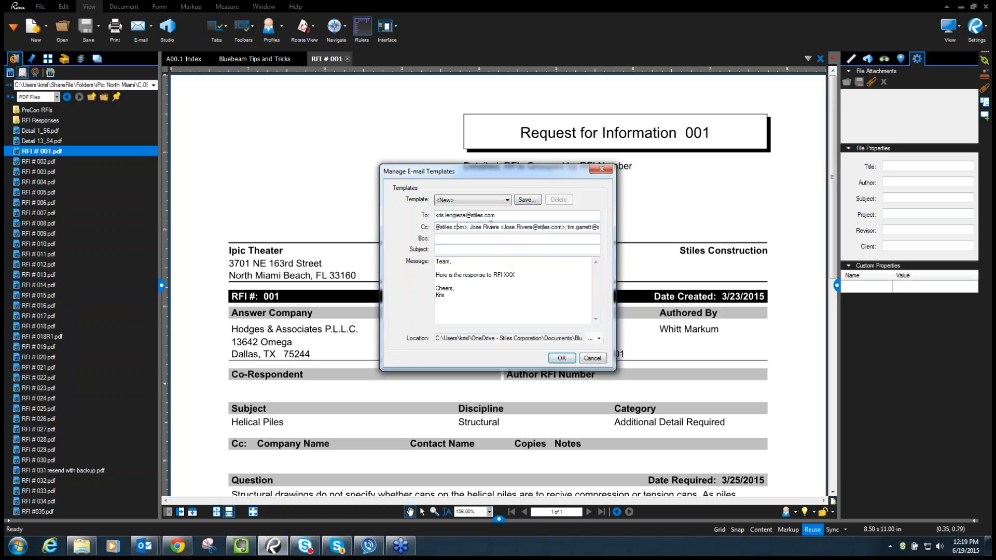
key("Left")
key("Left")
key("Left")
key("Left")
key("Left")
key("Left")
key("Left")
key("Left")
key("Left")
key("Left")
key("Left")
key("Left")
key("Left")
key("Left")
key("Left")
key("Left")
key("Left")
key("Left")
key("Left")
key("Left")
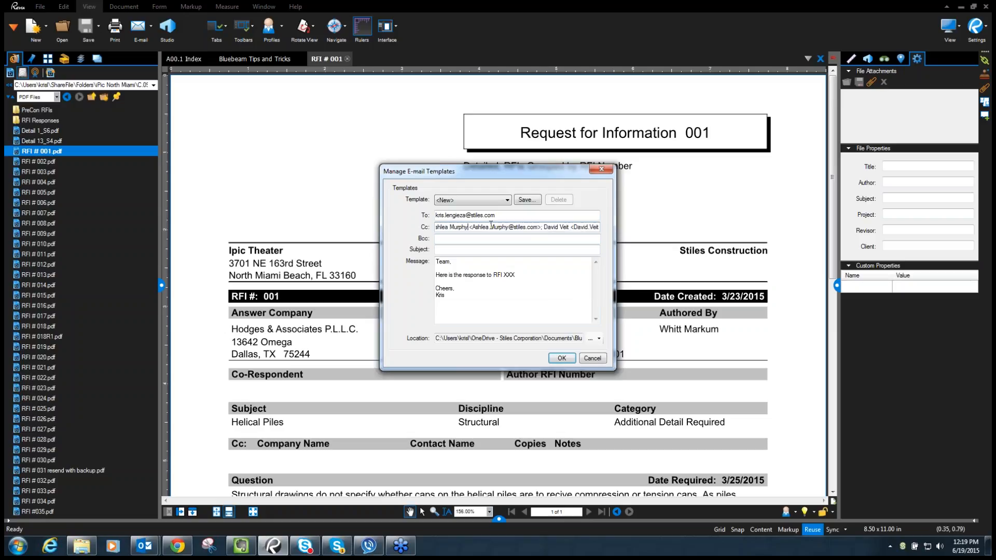
key("Left")
key("Left")
key("Delete")
key("Delete")
key("Delete")
key("Delete")
key("Delete")
key("Delete")
key("Delete")
key("Delete")
key("Delete")
key("Delete")
key("Delete")
key("Delete")
key("Delete")
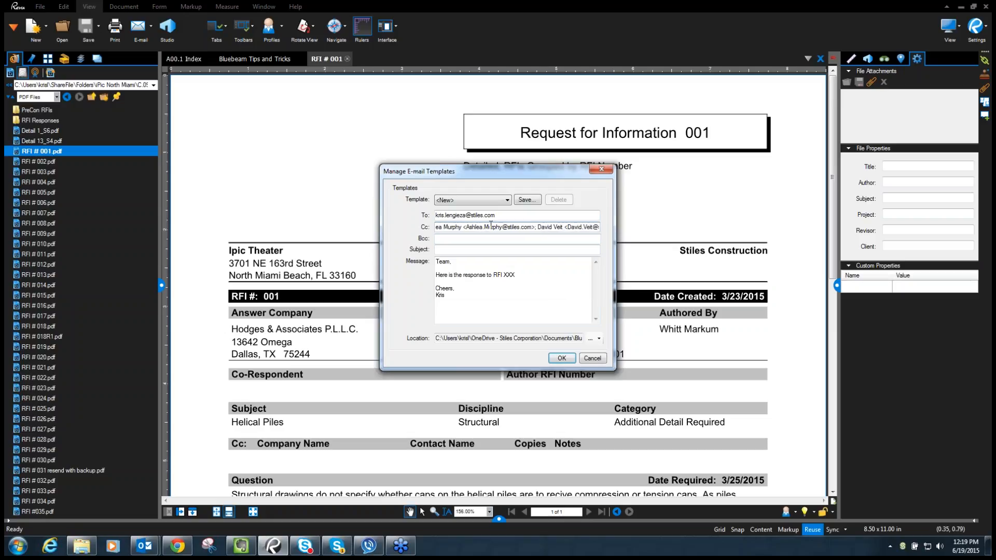
key("Delete")
key("Delete")
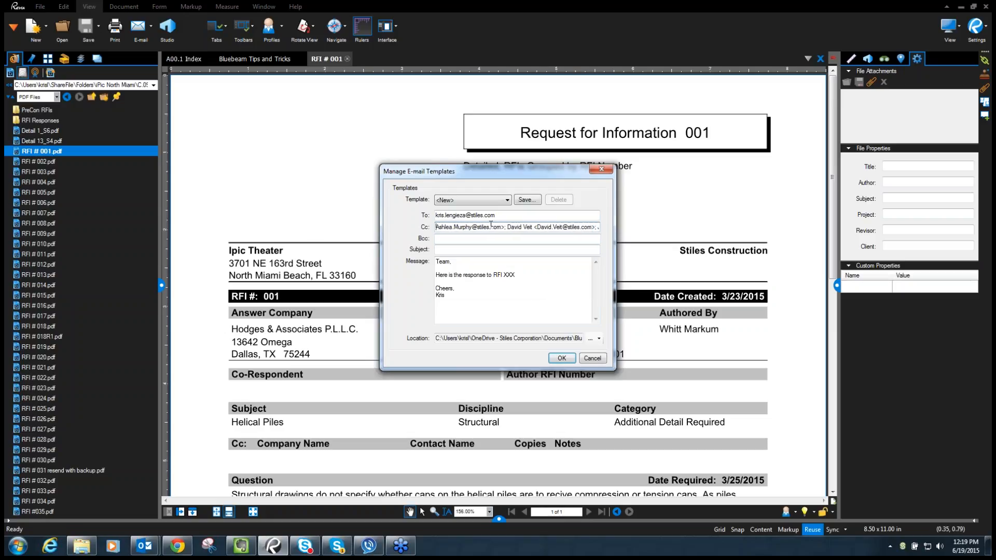
left_click(503, 227)
key("Delete")
left_click_drag(534, 228, 519, 229)
key("Delete")
key("BackSpace")
key("BackSpace")
key("BackSpace")
key("BackSpace")
key("BackSpace")
left_click(564, 228)
key("BackSpace")
mouse_move(596, 228)
left_mouse_down()
mouse_move(562, 228)
mouse_move(614, 225)
left_mouse_up()
key("Delete")
left_click(482, 227)
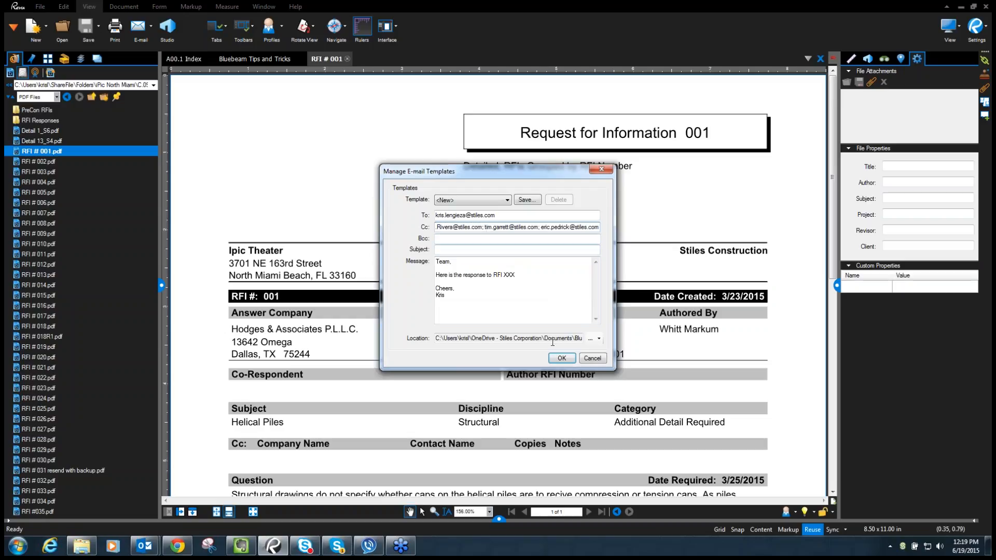
- Cancel naming the template and close the template editor without saving
left_click(564, 359)
left_click(552, 292)
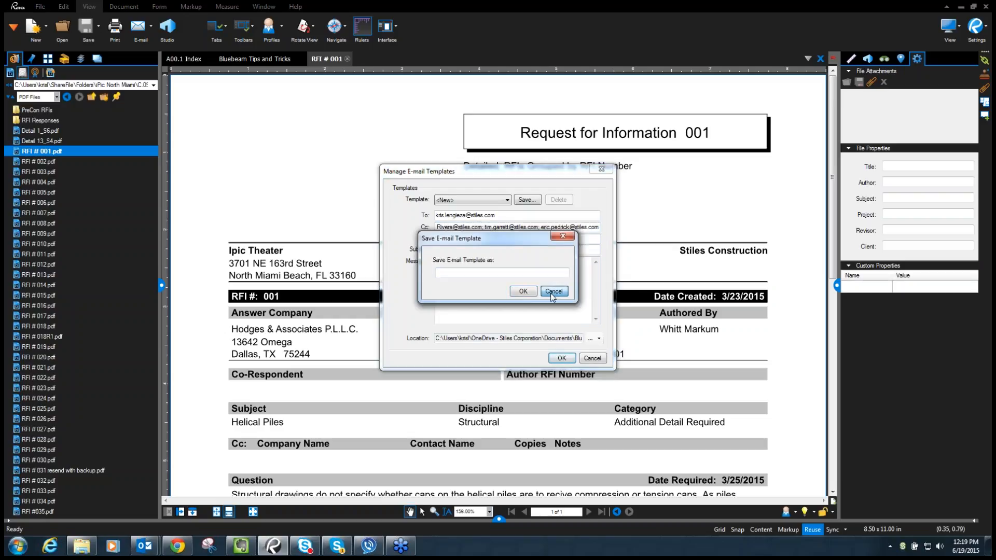
left_click(552, 291)
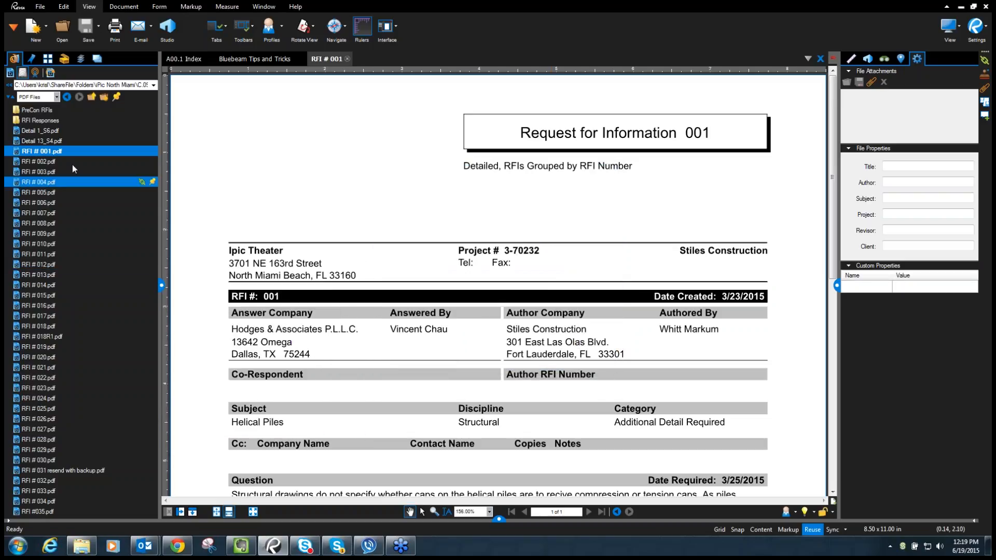
- Dismiss the e-mail template list and open sheet A2.0 from the A00.1 Index hyperlink
left_click(151, 29)
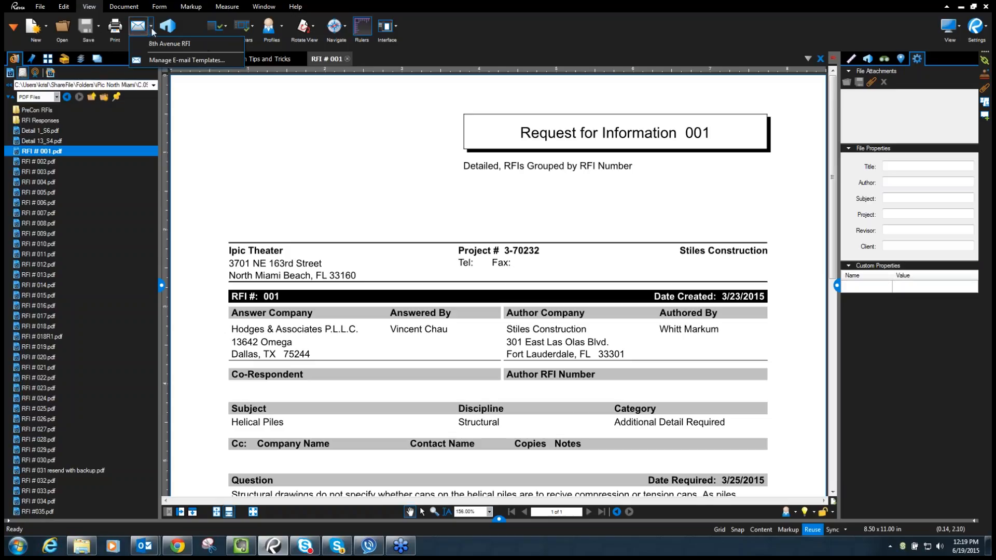
left_click(406, 162)
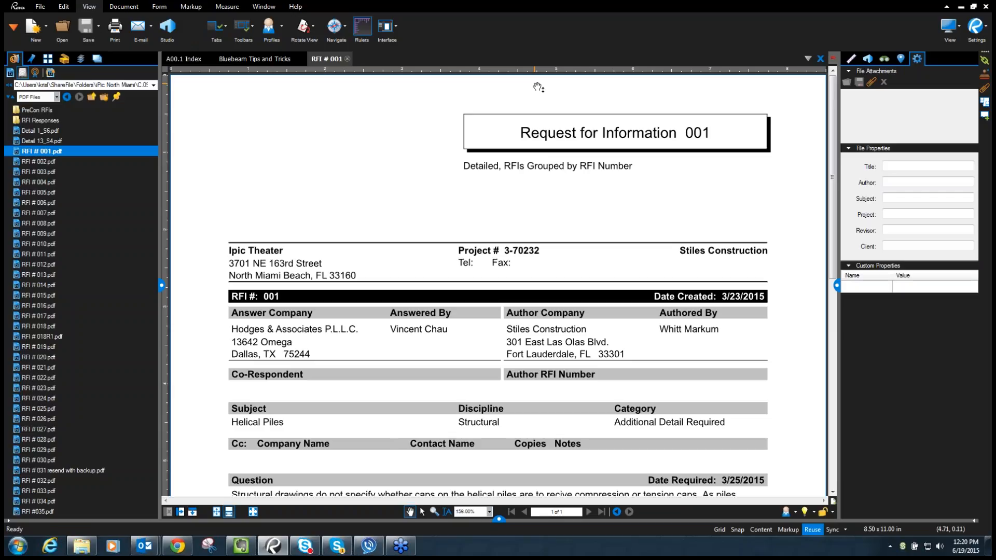
left_click(257, 62)
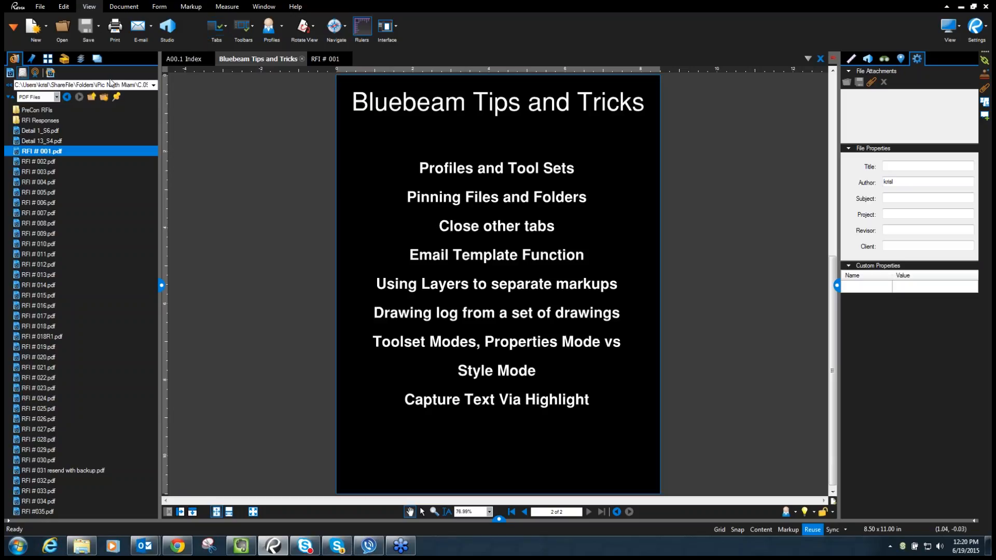
left_click(177, 60)
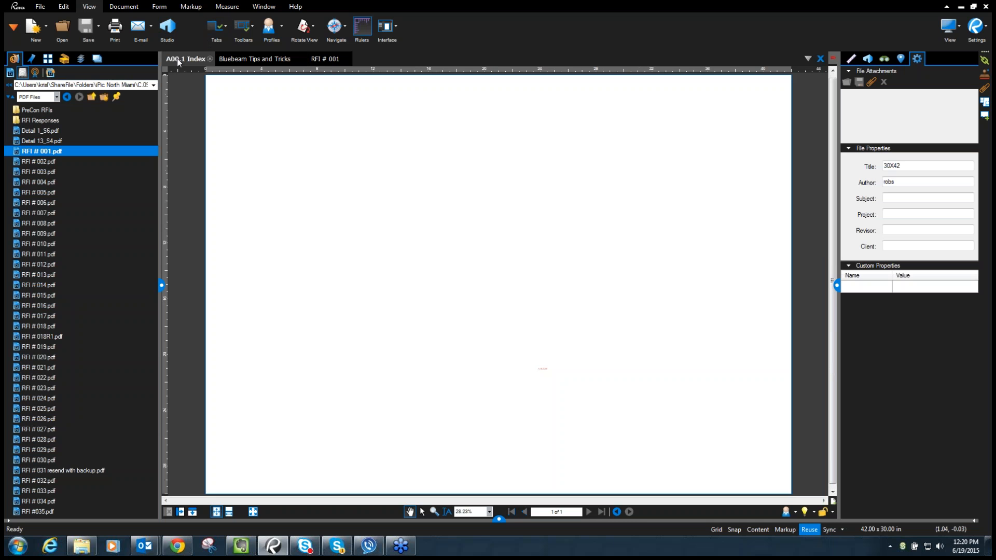
scroll(270, 396, "up", 5)
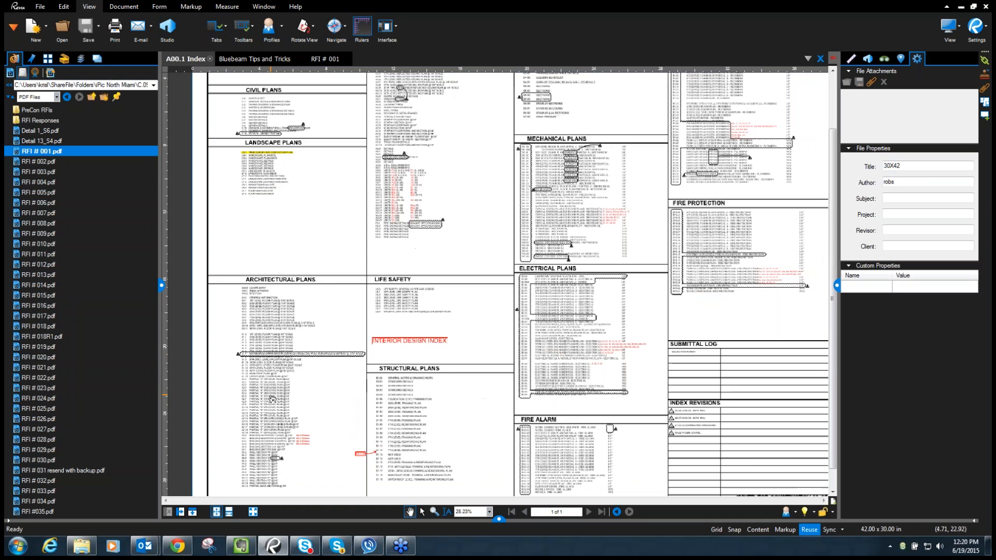
left_click(217, 365)
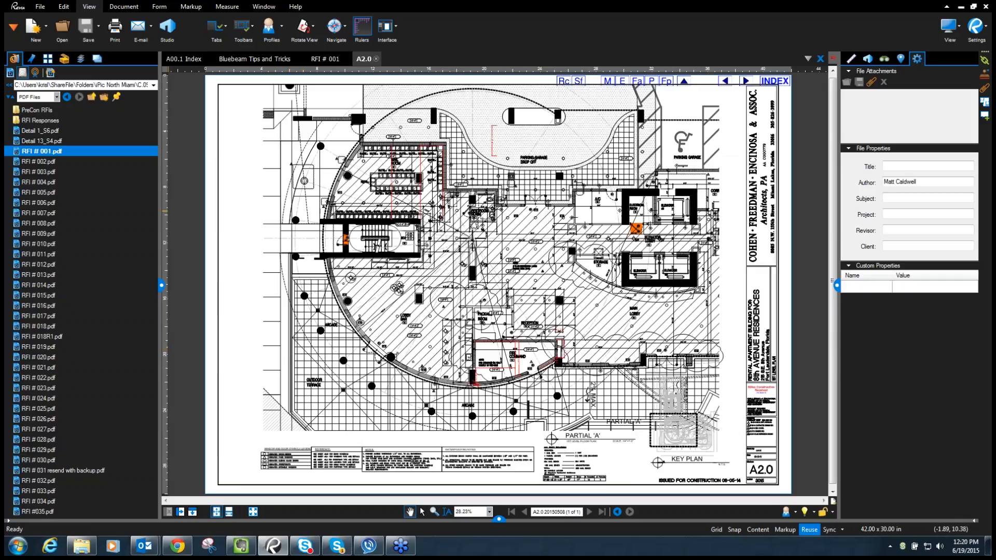
- Show the A2.0 sheet's Layers panel and select the 9'-7 3/4" measurement
left_click(80, 59)
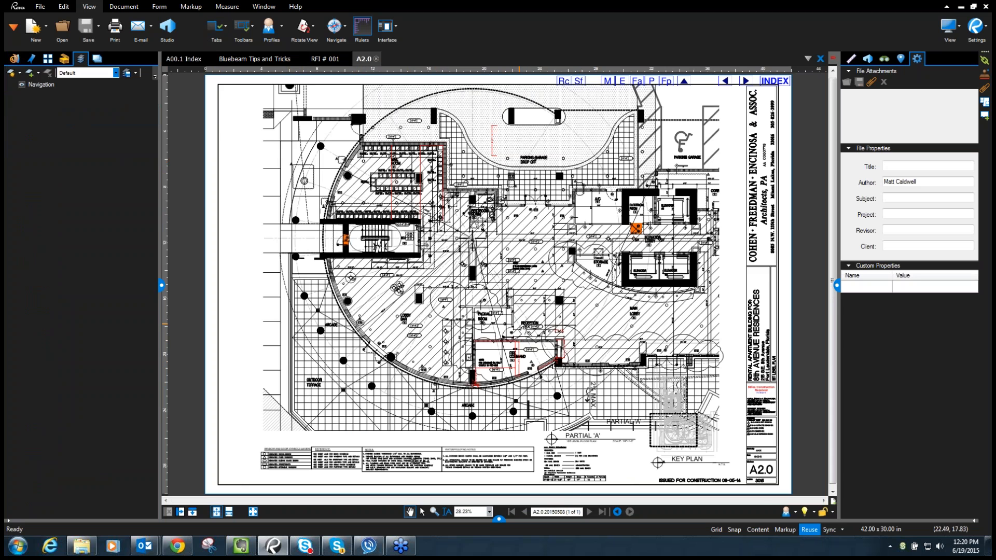
scroll(525, 332, "up", 5)
left_click(514, 418)
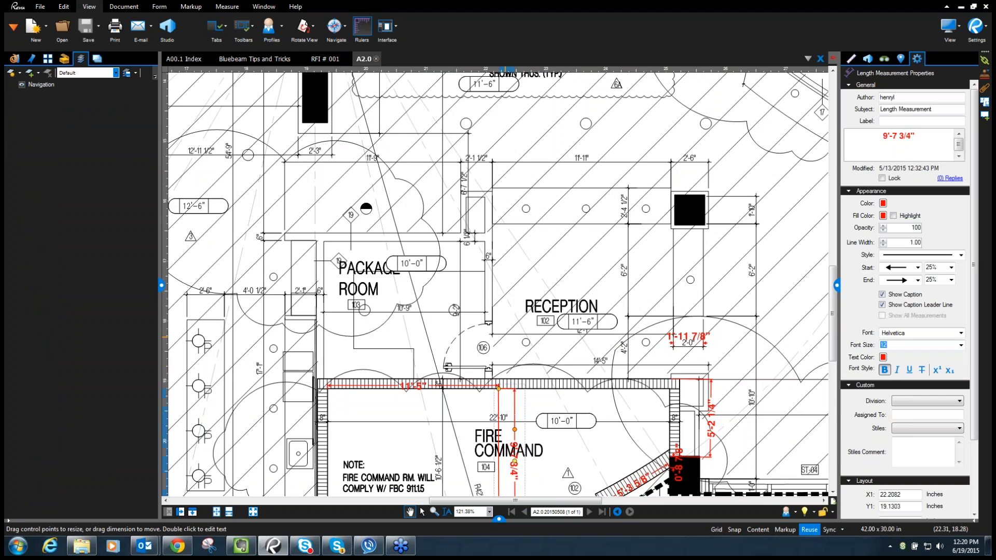
scroll(482, 332, "down", 2)
scroll(480, 342, "up", 1)
- Move the 5'-2 1/4" measurement, undo the move, and bring the full floor plan into view
left_click(647, 270)
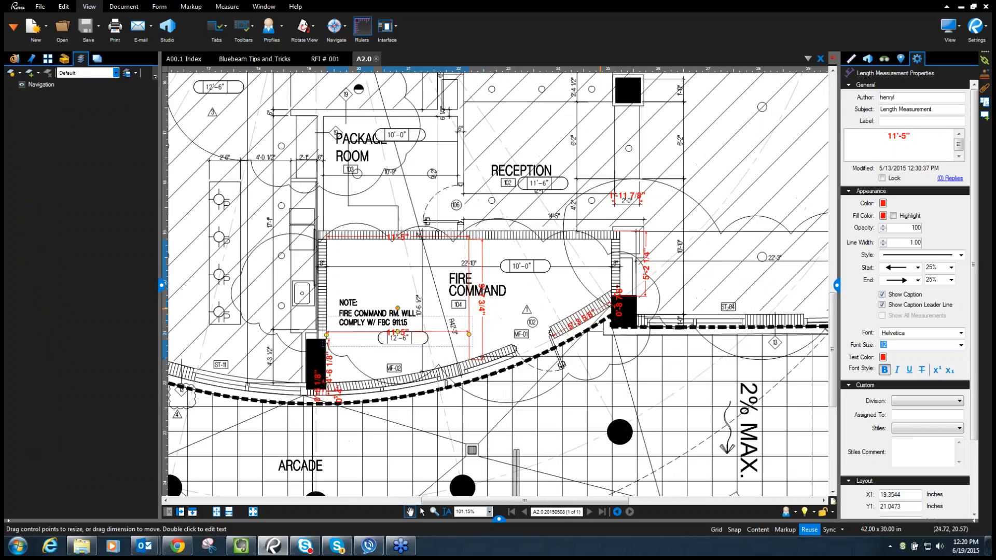
left_click_drag(648, 272, 692, 256)
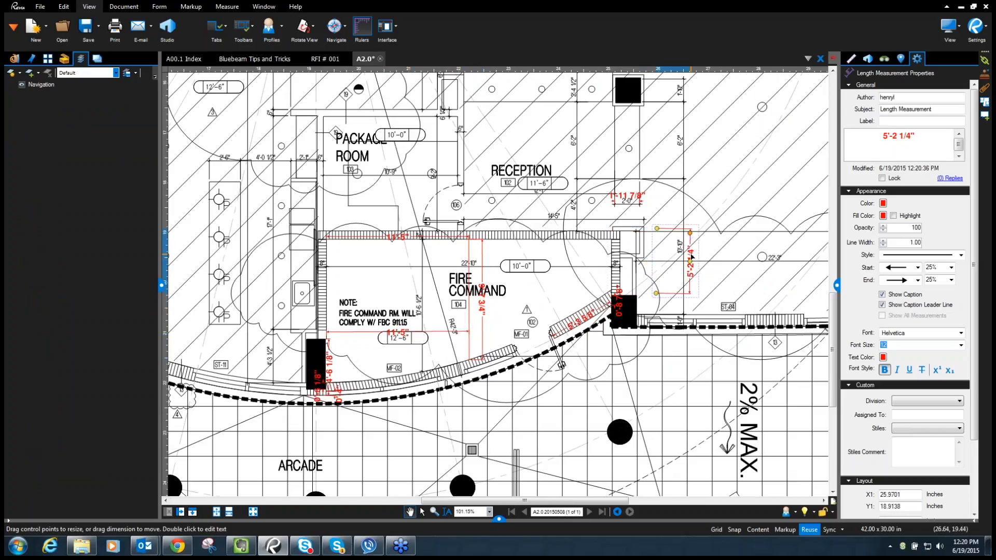
key("ctrl+z")
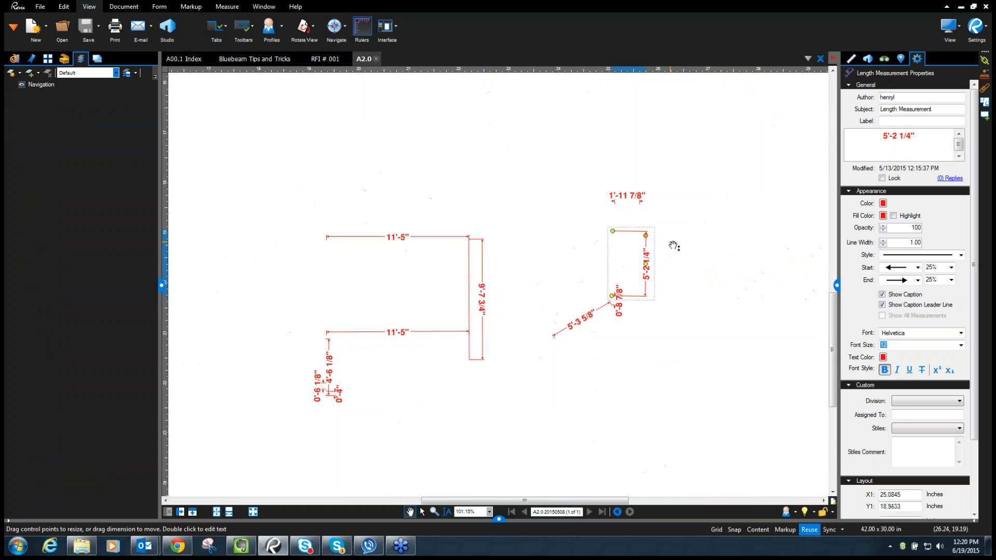
scroll(527, 169, "down", 6)
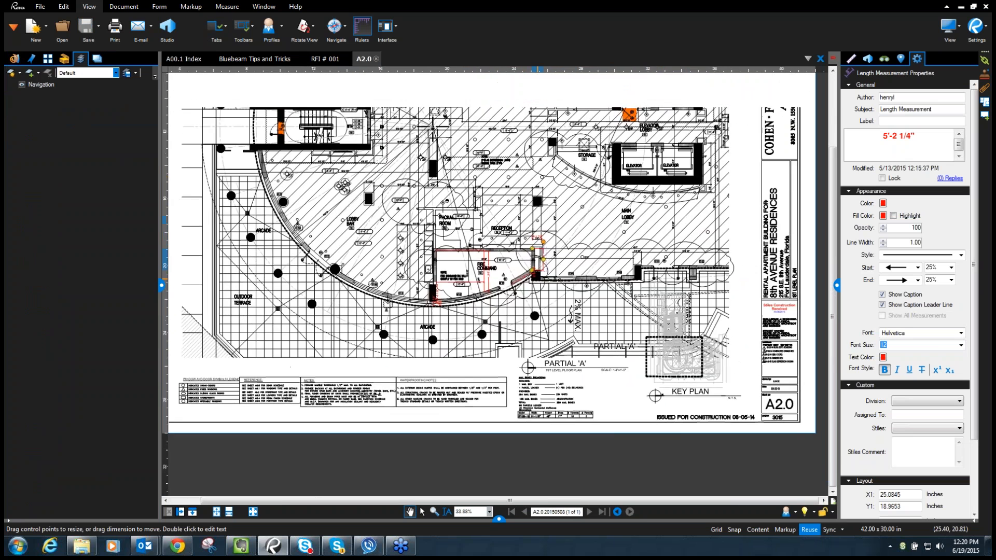
scroll(527, 169, "down", 2)
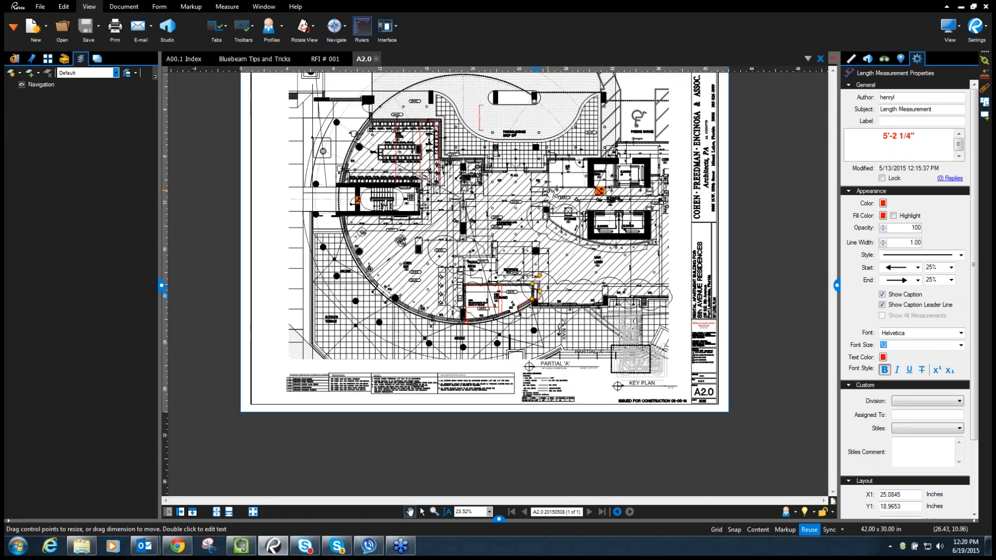
left_click_drag(570, 196, 583, 327)
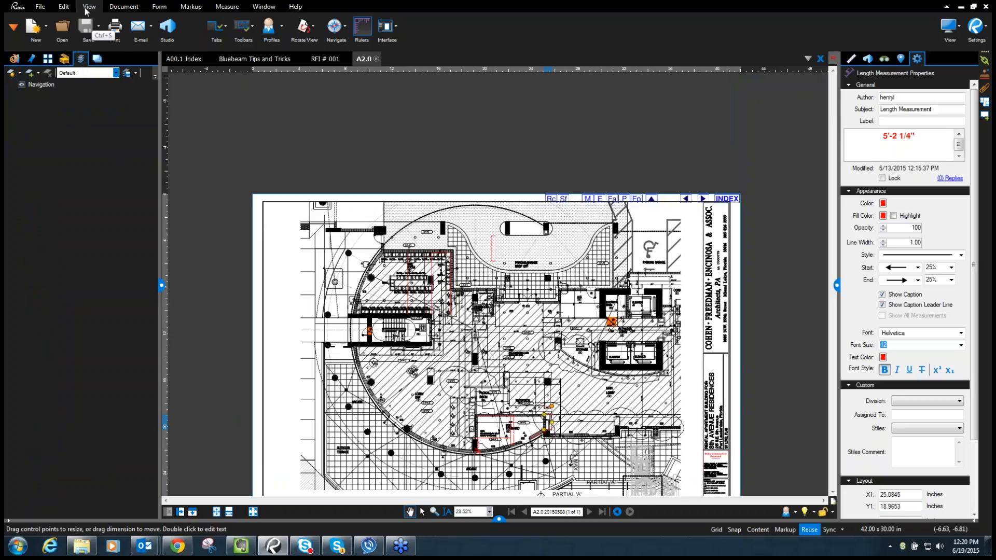
left_click(227, 30)
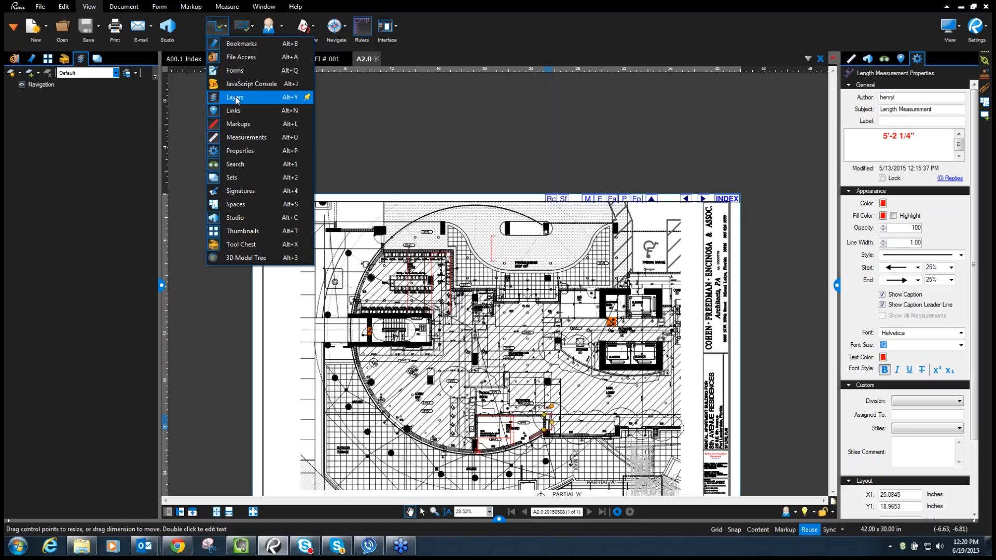
left_click(119, 114)
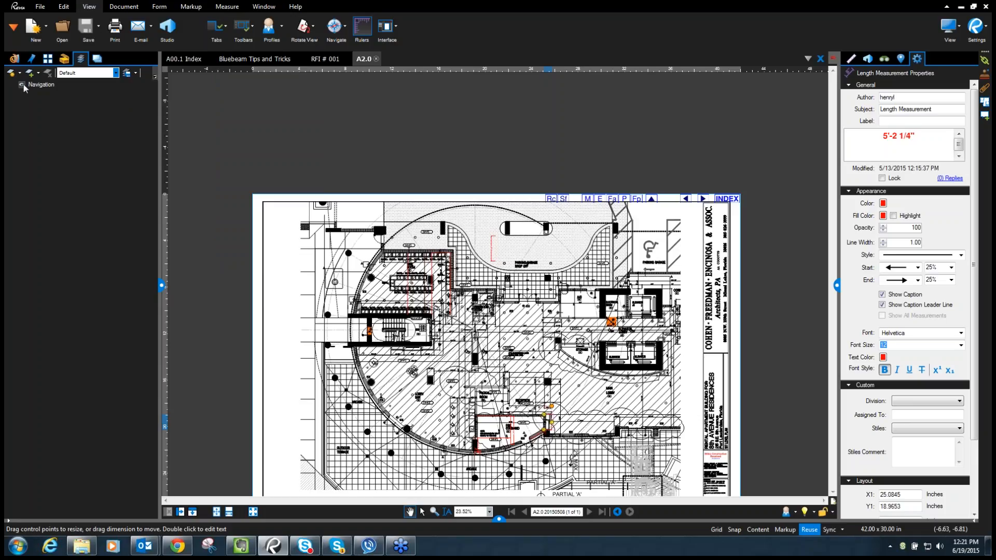
left_click(22, 86)
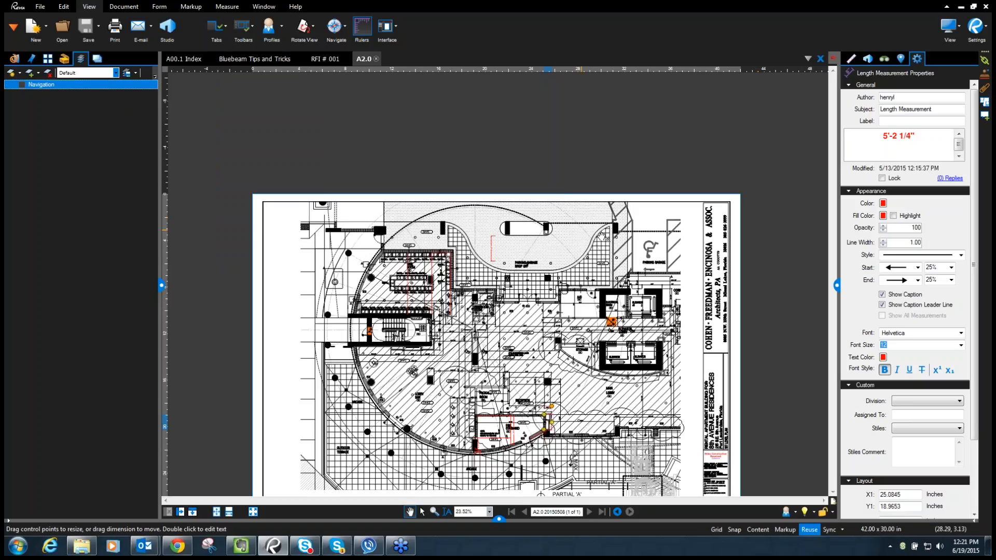
left_click(21, 84)
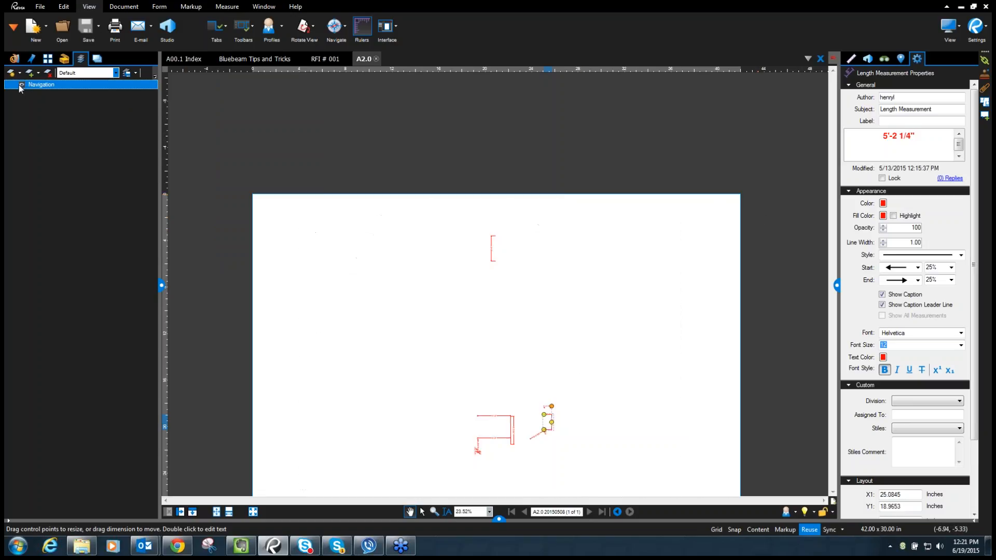
left_click(330, 120)
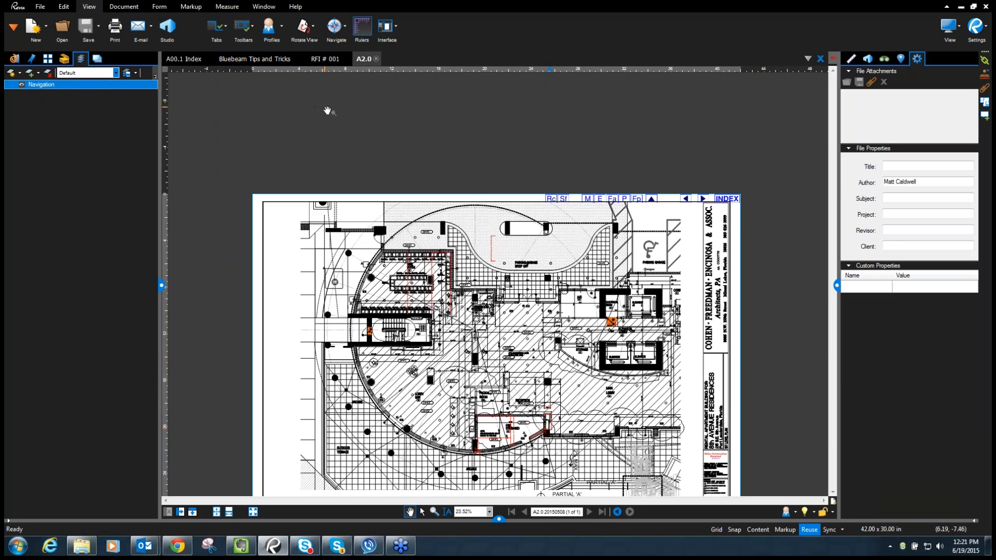
scroll(328, 111, "down", 1)
scroll(427, 294, "up", 2)
scroll(414, 200, "up", 1)
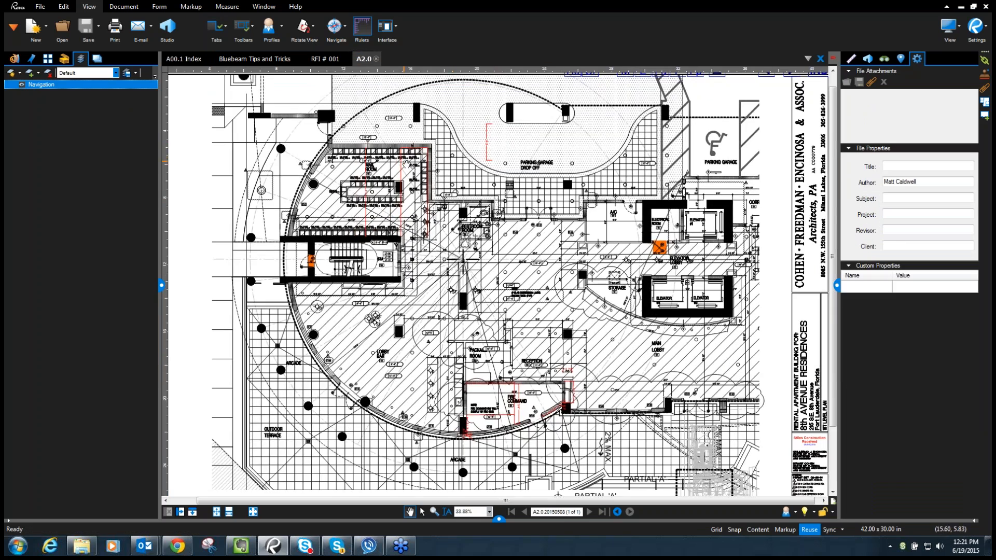
scroll(400, 172, "down", 1)
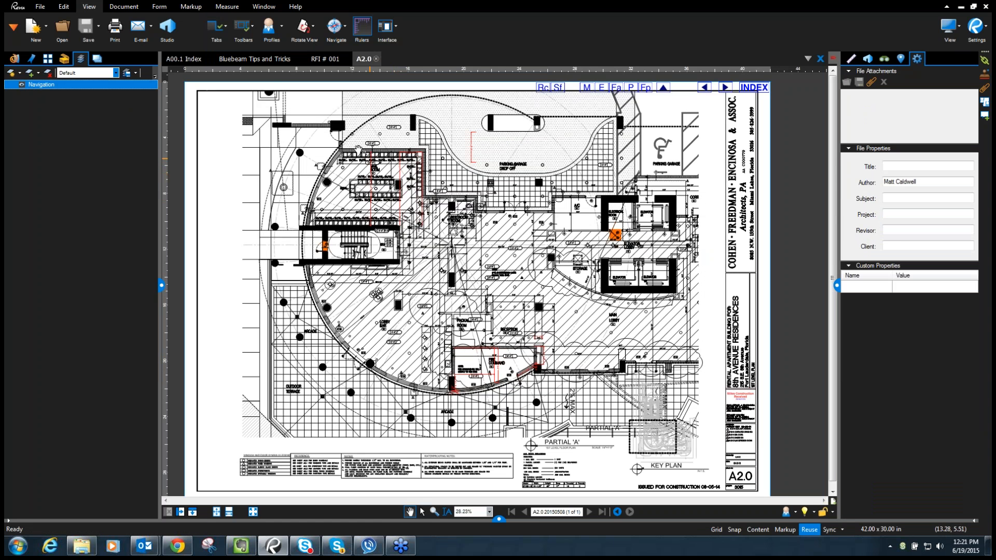
mouse_move(43, 12)
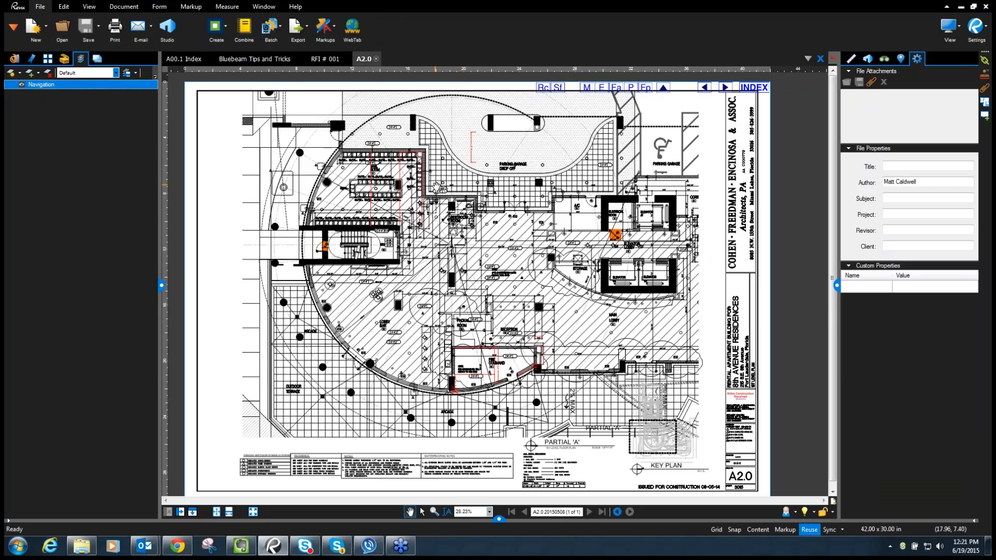
- Select all 12 markups in an enlarged Markups List and open Document > Flatten
left_click(499, 519)
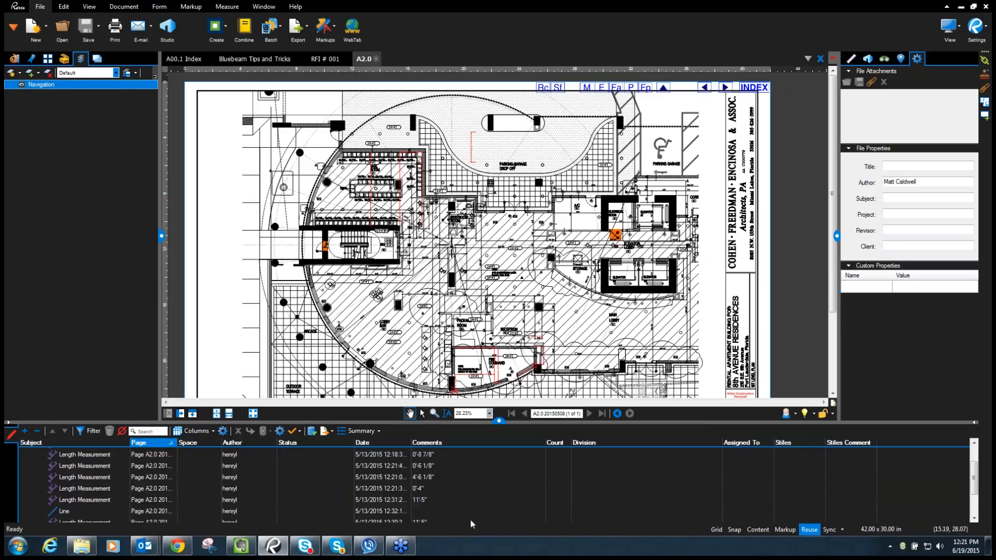
left_click_drag(502, 423, 495, 308)
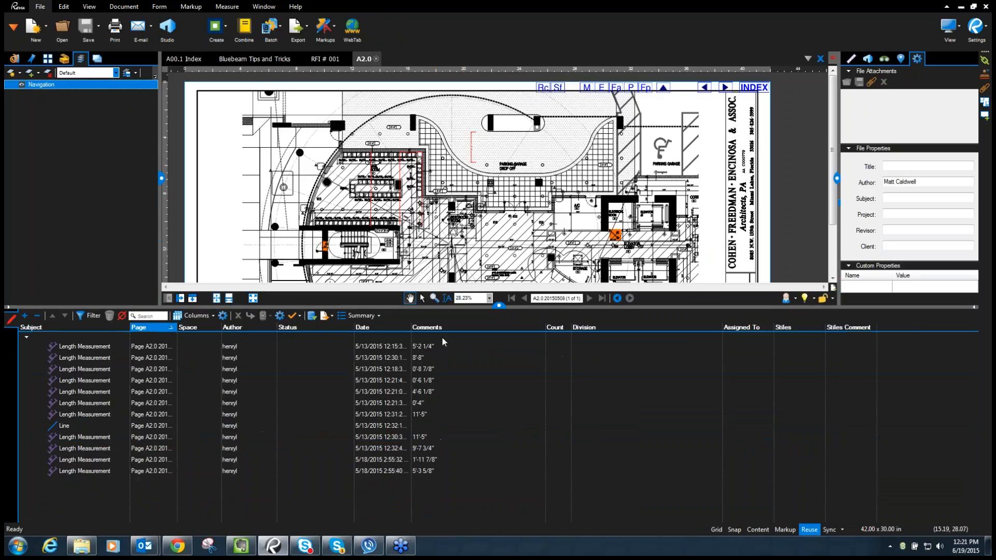
left_click(101, 346)
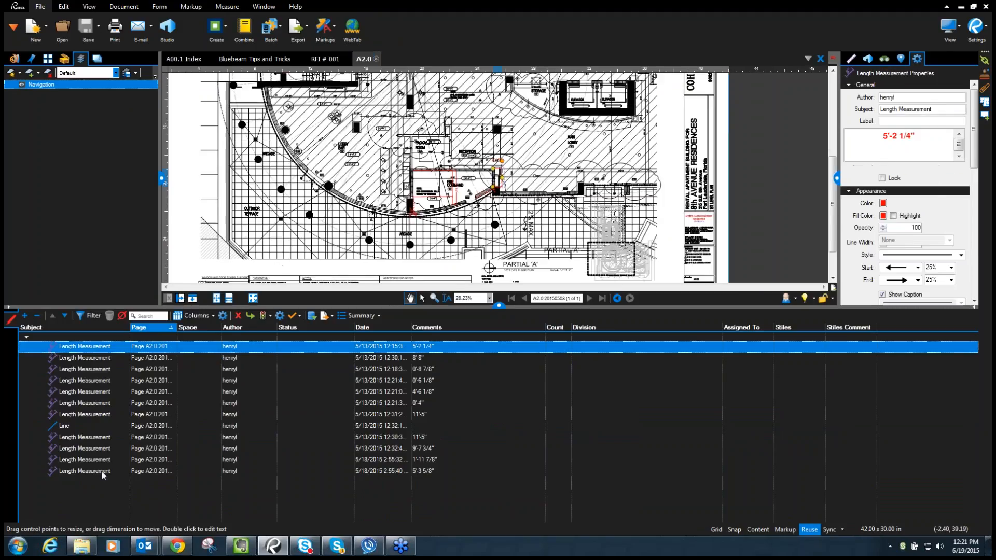
left_click(103, 472, "shift")
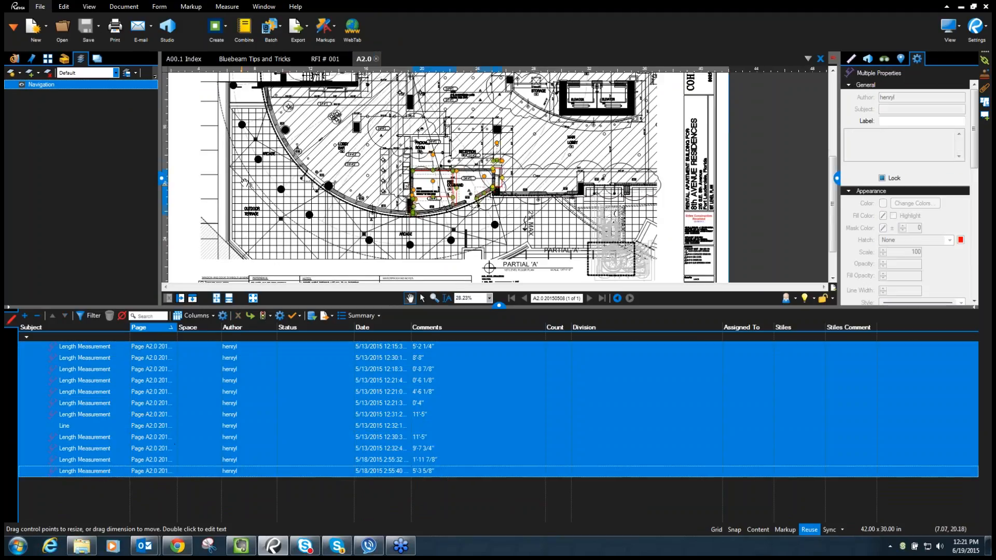
left_click(134, 8)
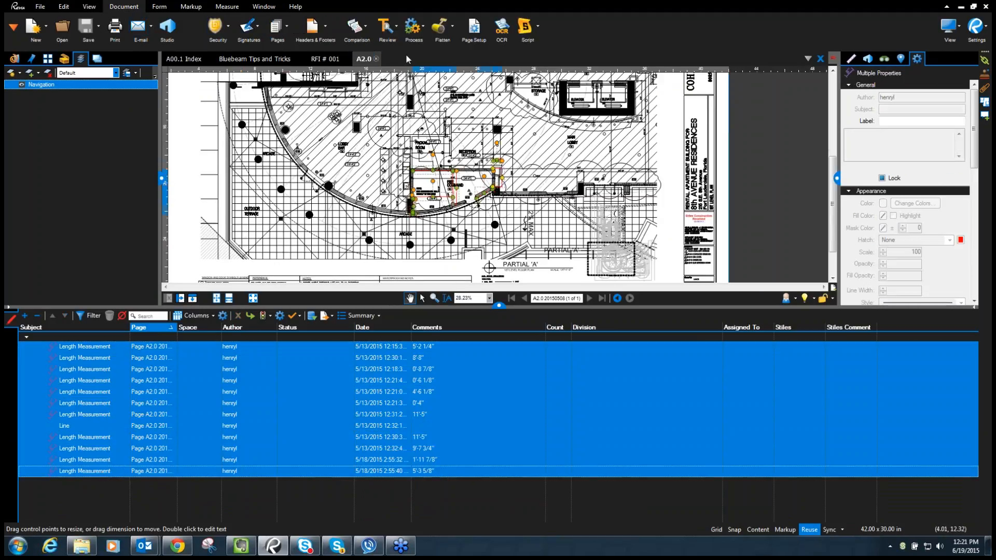
left_click(442, 31)
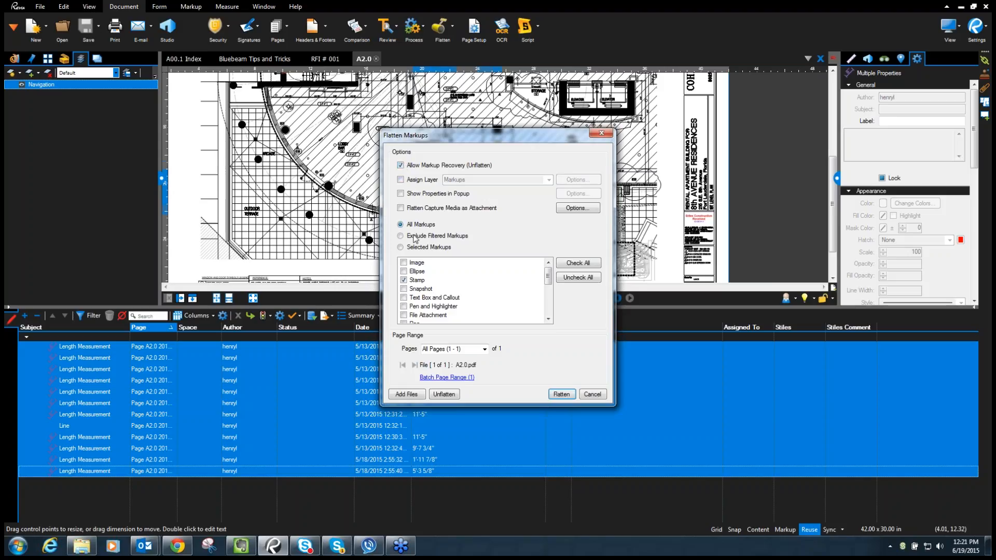
- Flatten the selected markups of all types onto a new layer named 'Measurements'
left_click(591, 265)
left_click(401, 248)
left_click(402, 180)
left_click(532, 181)
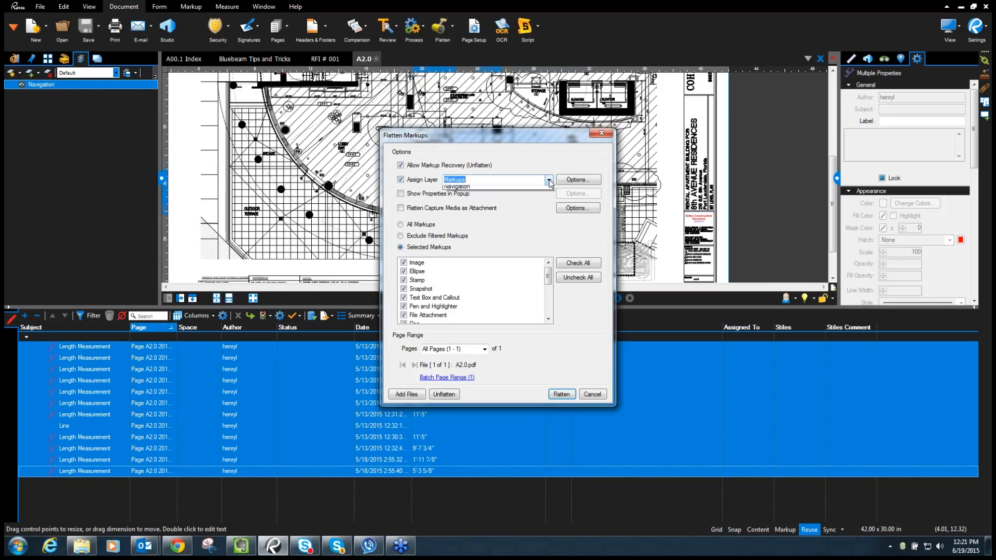
left_click(518, 190)
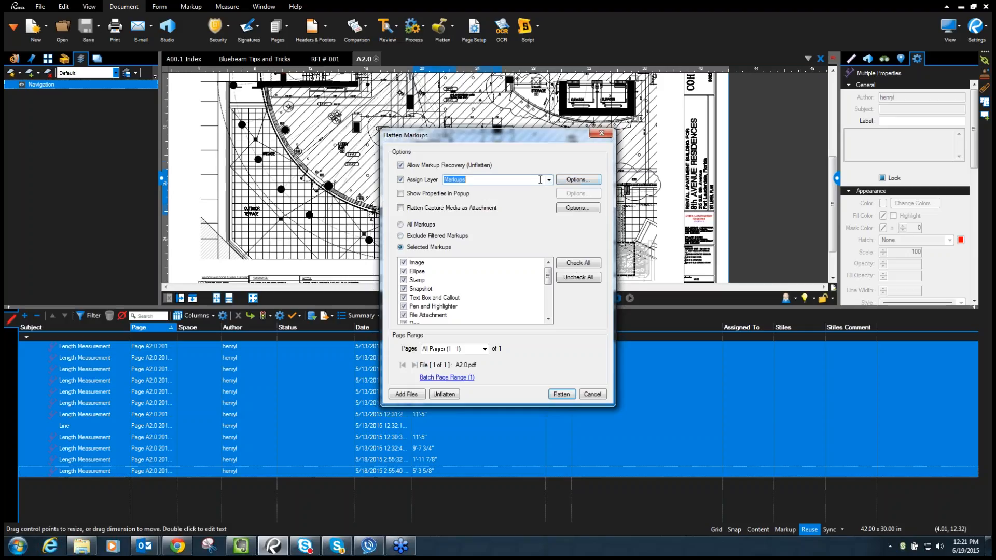
type("Measurement")
left_click(561, 395)
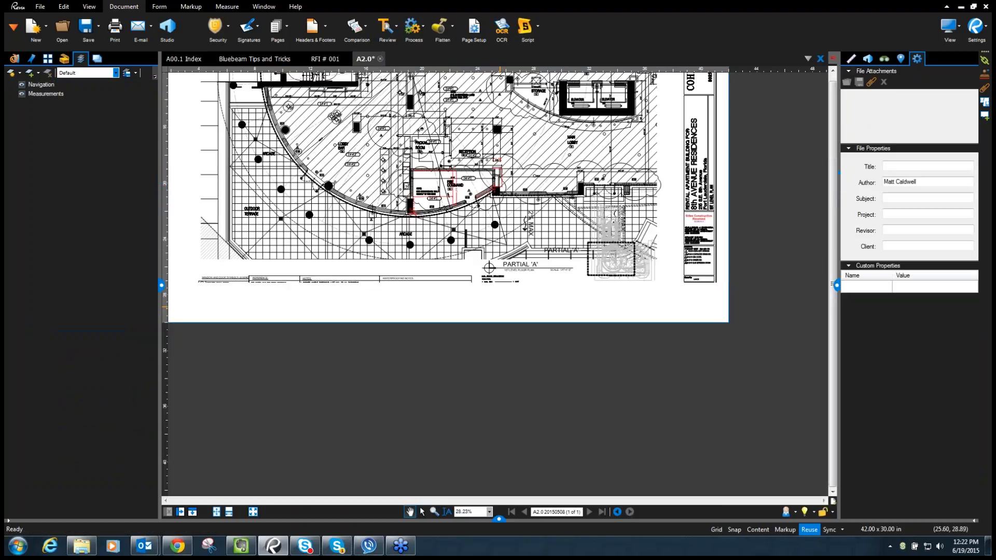
- Toggle the Measurements layer off and back on so the red Fire Command measurements show on A2.0
left_click_drag(482, 273, 503, 347)
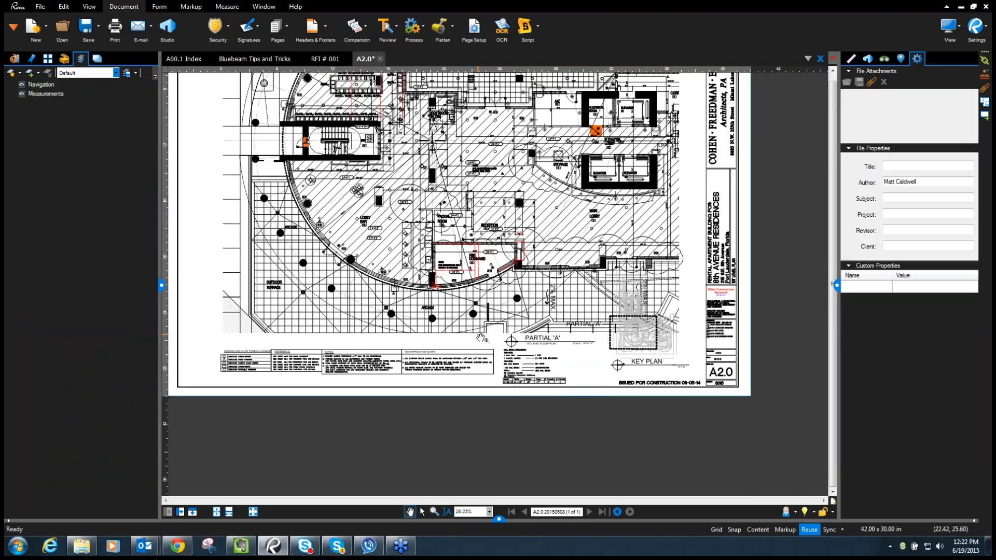
left_click(21, 95)
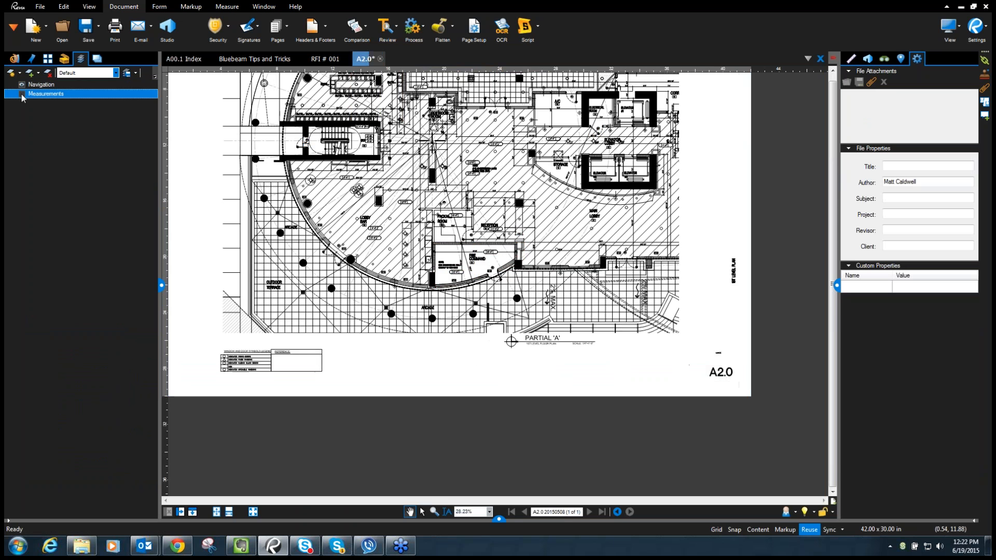
scroll(502, 296, "up", 5)
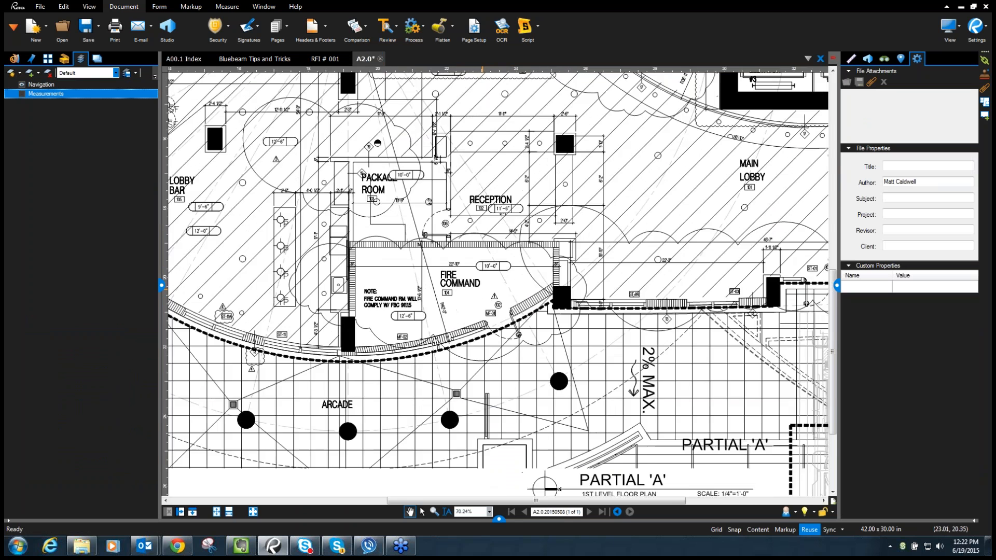
left_click_drag(502, 296, 590, 305)
scroll(439, 413, "down", 5)
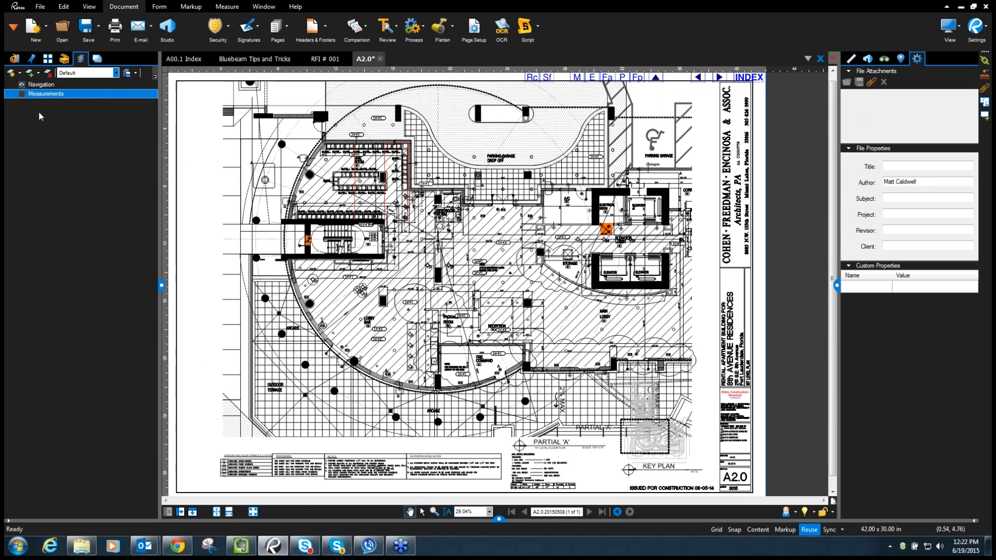
scroll(384, 151, "up", 2)
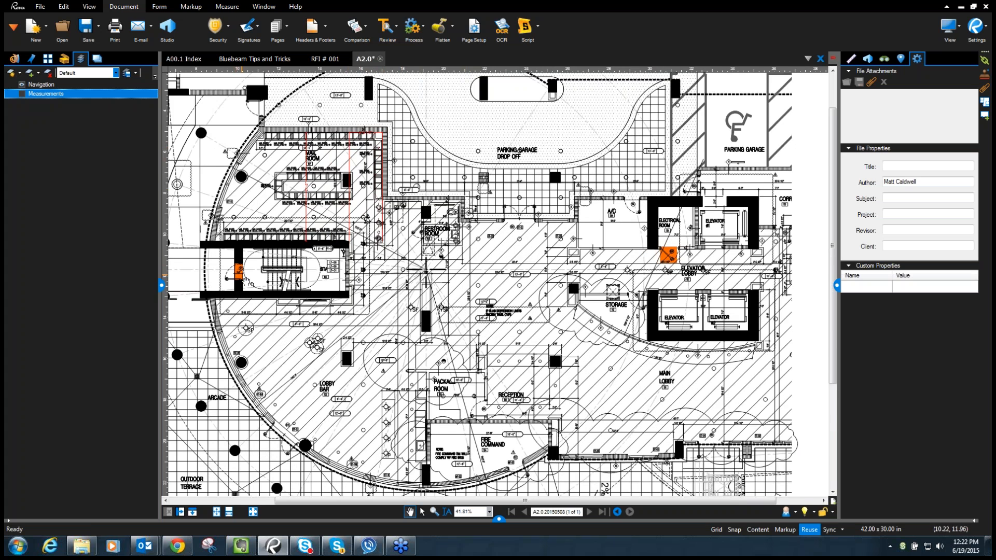
mouse_move(237, 279)
left_mouse_down()
mouse_move(264, 225)
mouse_move(290, 217)
left_mouse_up()
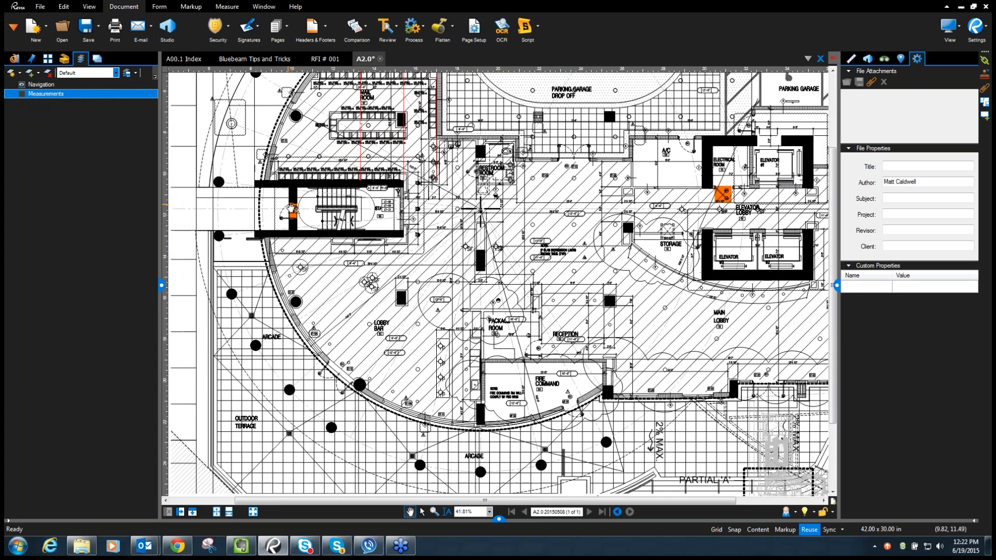
left_click(22, 94)
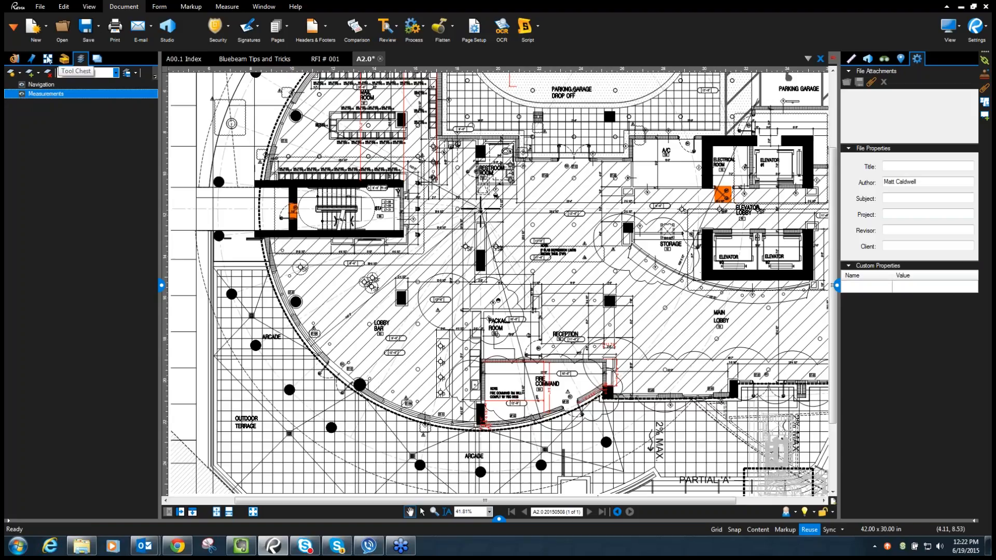
- Set the Measurements layer's Default State to Off in Layer Properties and save A2.0
right_click(51, 95)
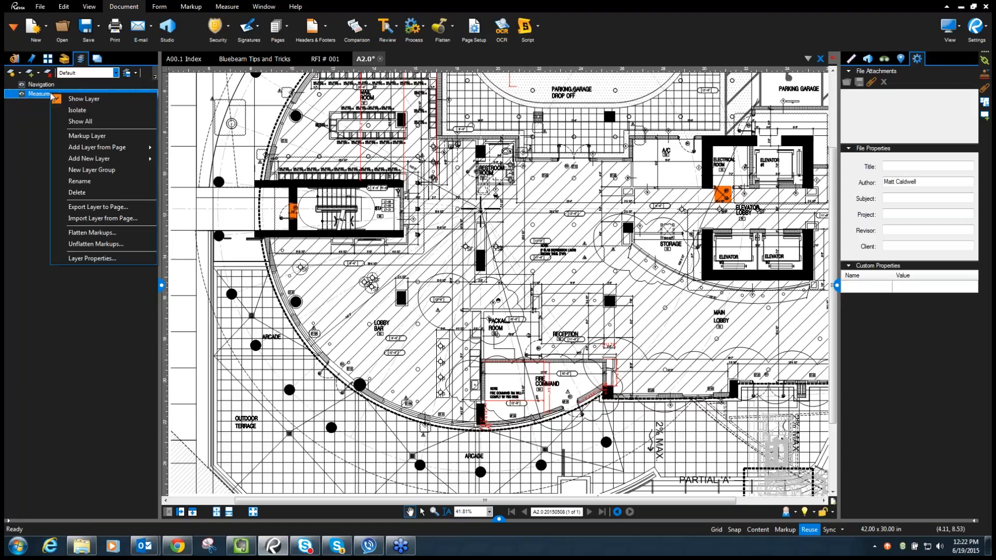
left_click(104, 257)
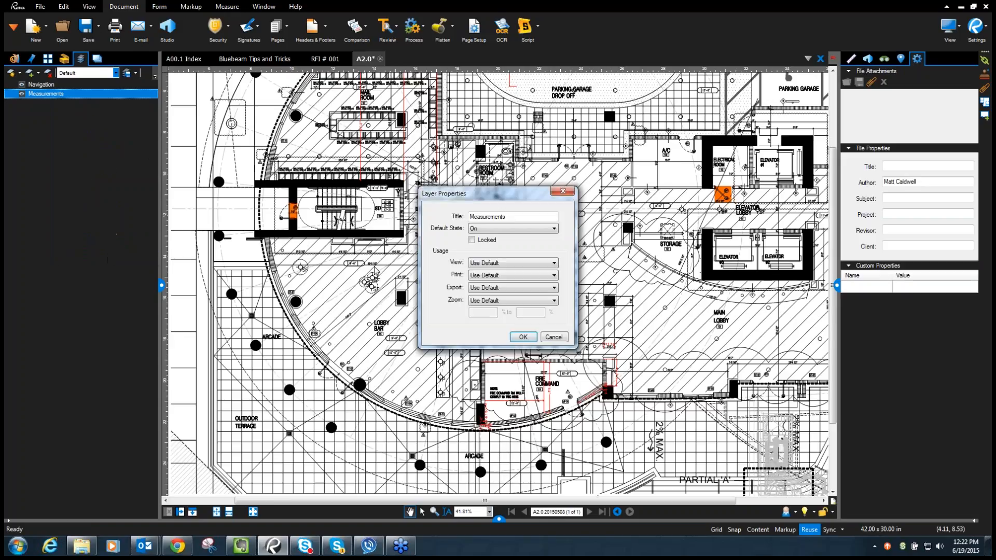
left_click(498, 229)
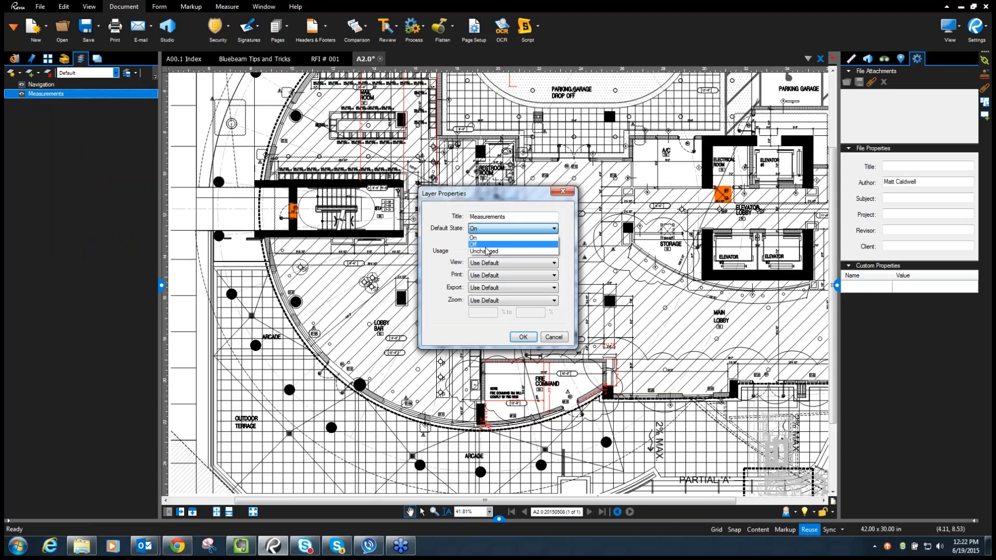
left_click(486, 246)
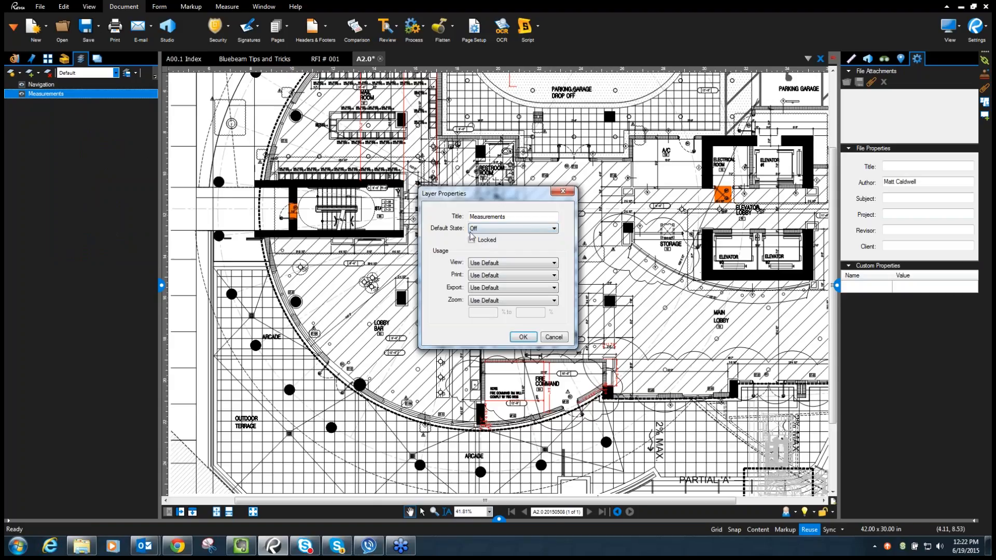
left_click(523, 337)
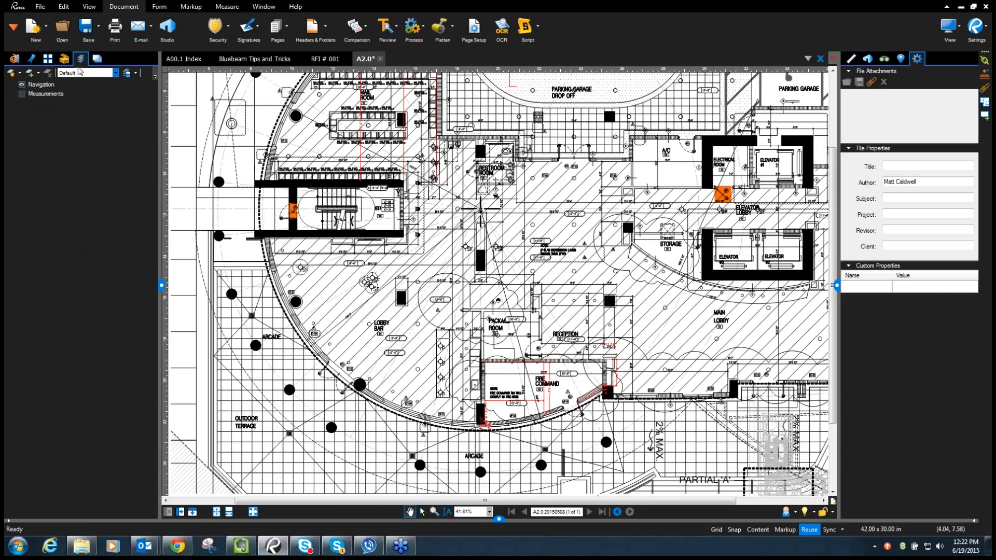
left_click(85, 32)
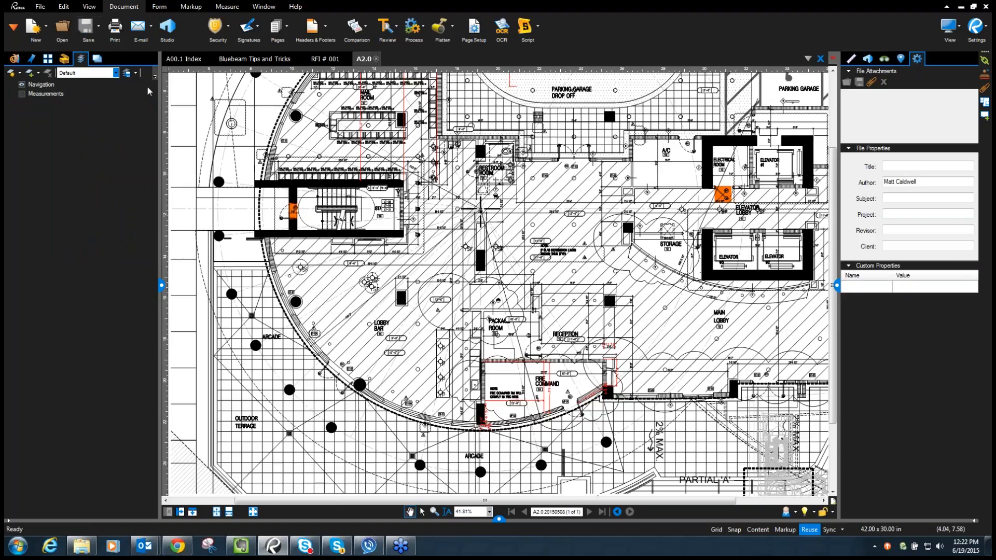
- Close A2.0, reopen it from the index link, and toggle the Measurements layer on then off
left_click(376, 63)
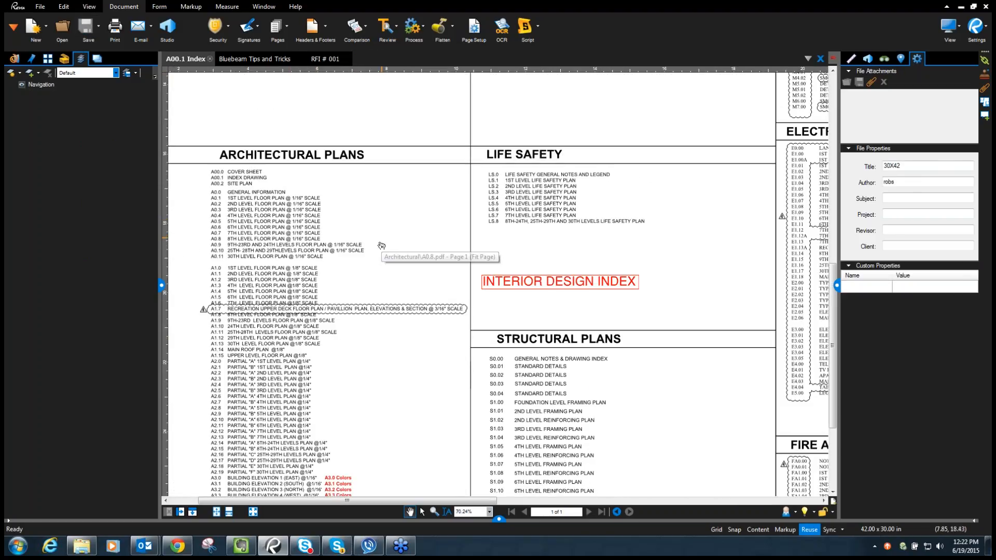
left_click(244, 361)
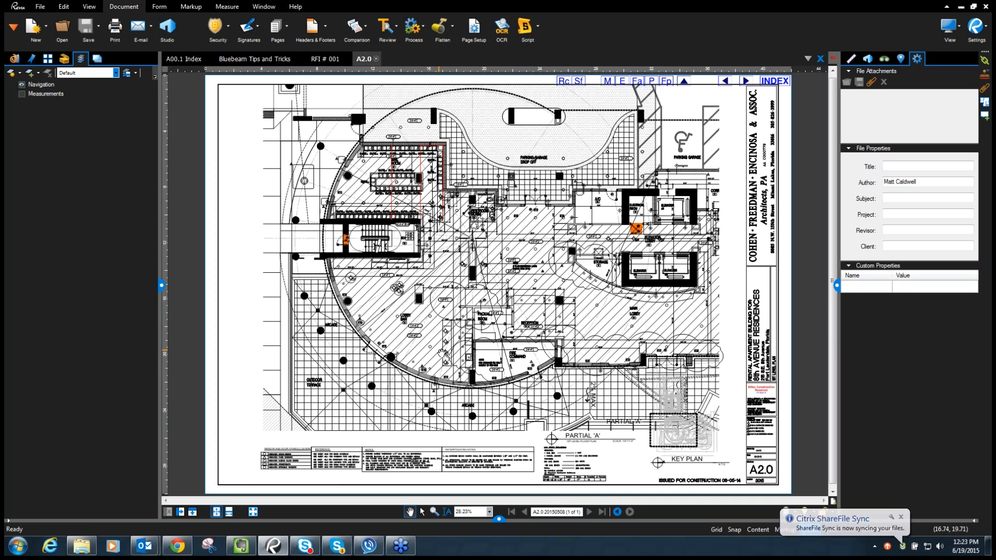
left_click(32, 96)
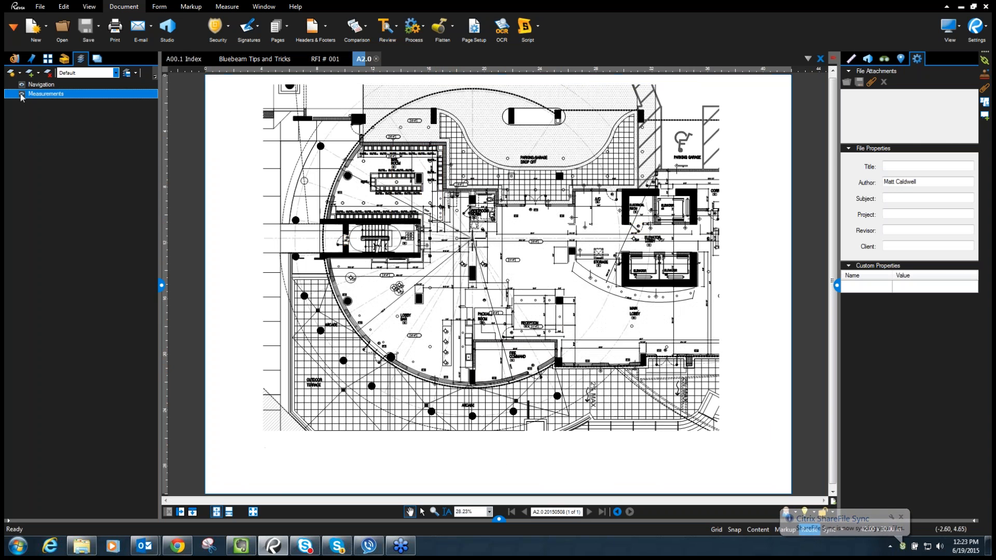
scroll(550, 326, "up", 8)
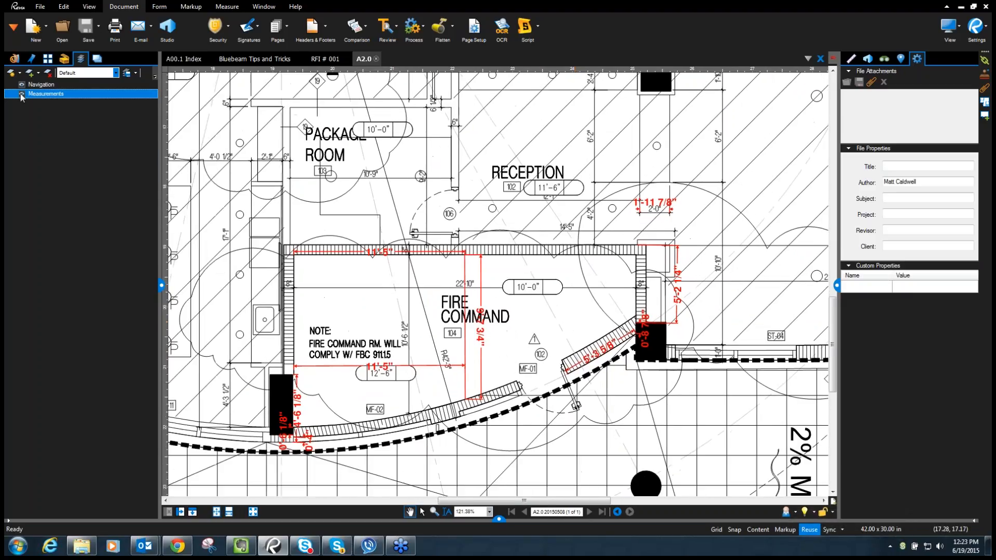
left_click(21, 94)
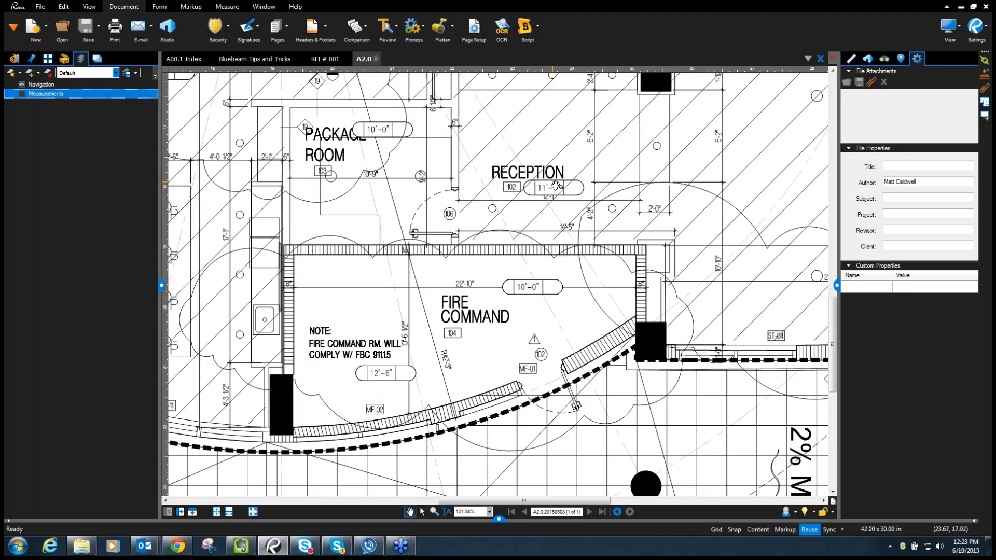
- Look around the Fire Command room, then return to the Bluebeam Tips and Tricks document
left_click_drag(423, 182, 398, 184)
scroll(398, 186, "down", 2)
left_click_drag(424, 242, 476, 268)
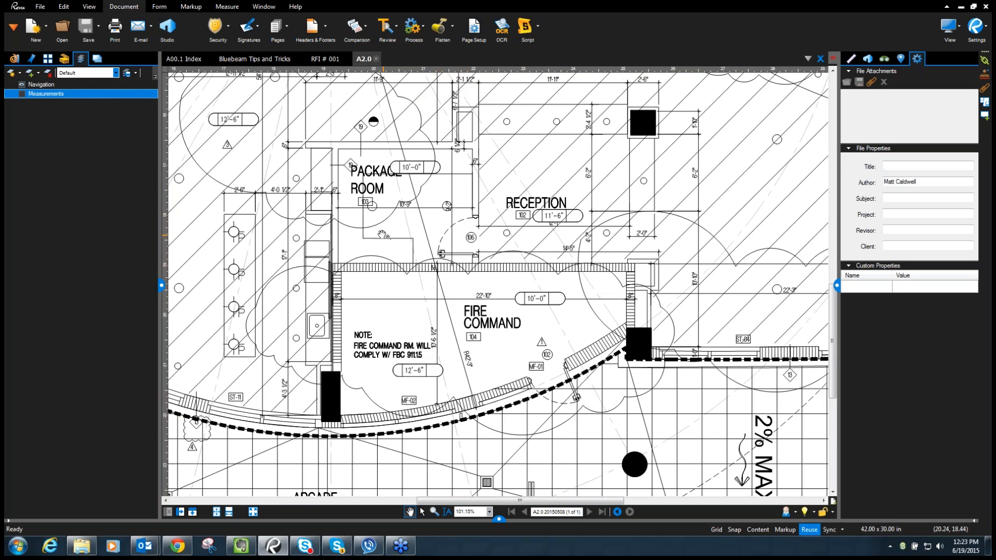
left_click(258, 60)
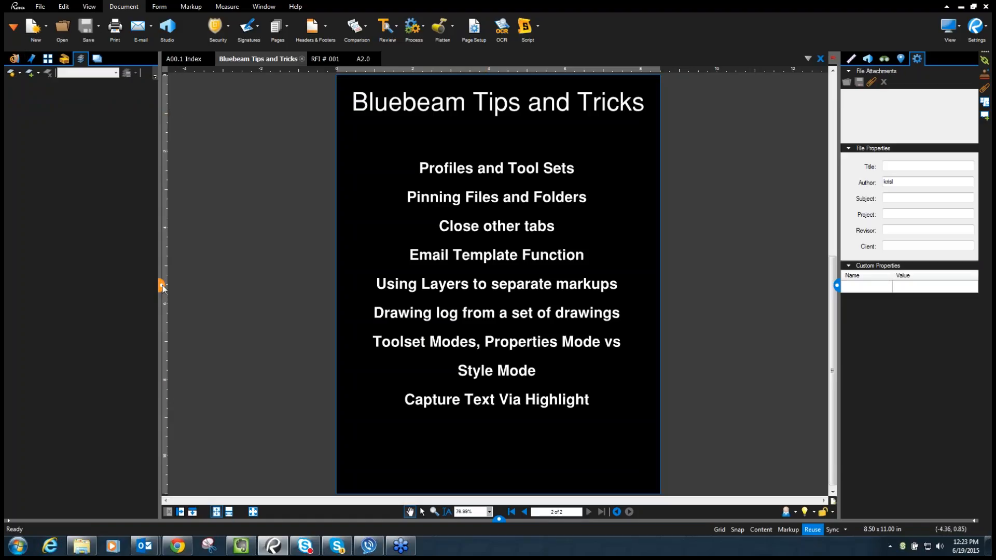
- Open sheets A0.2A.pdf through D3.1.pdf from the 2015-06-12 Revision 4\100 ARCH folder
left_click_drag(160, 267, 150, 267)
left_click(63, 28)
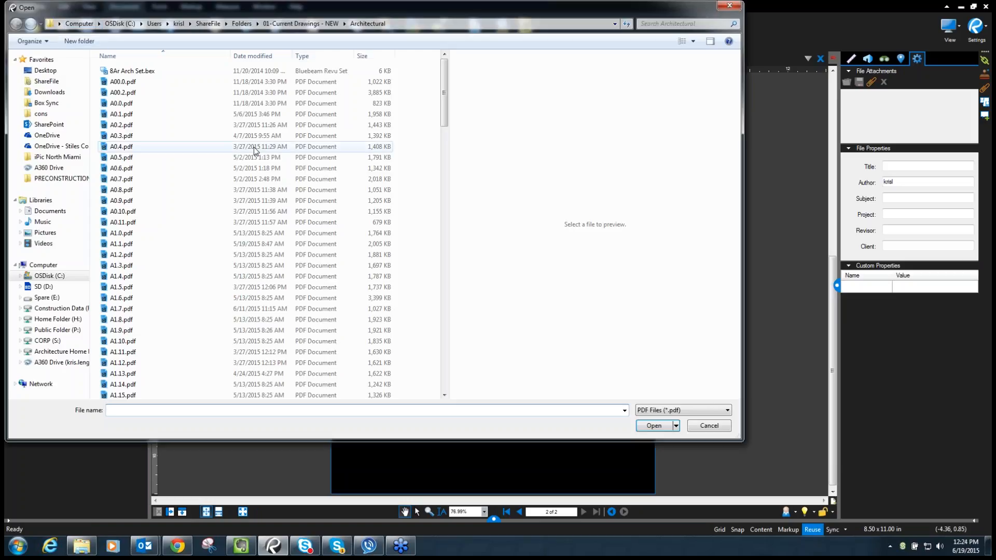
left_click(239, 23)
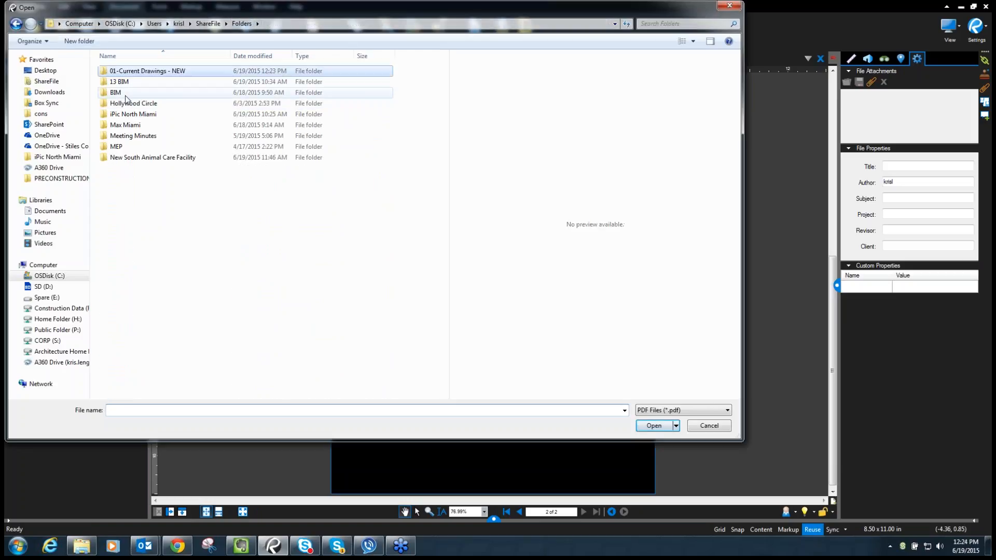
left_click(139, 116)
double_click(139, 116)
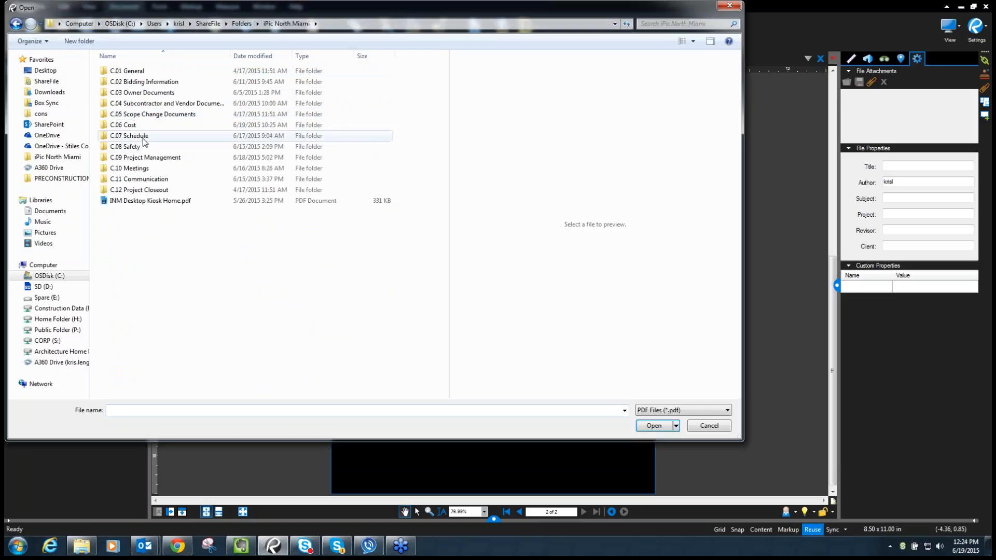
double_click(156, 158)
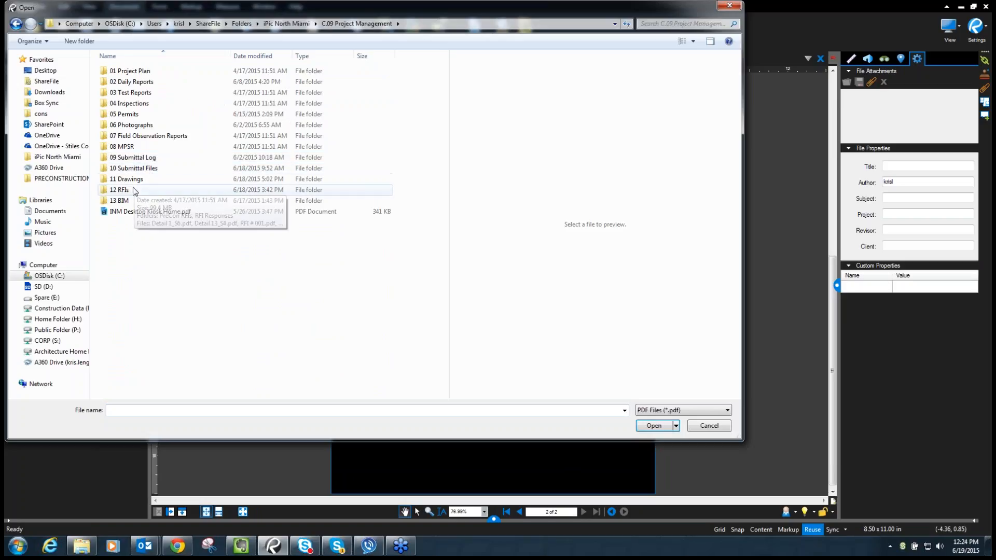
double_click(134, 179)
double_click(127, 92)
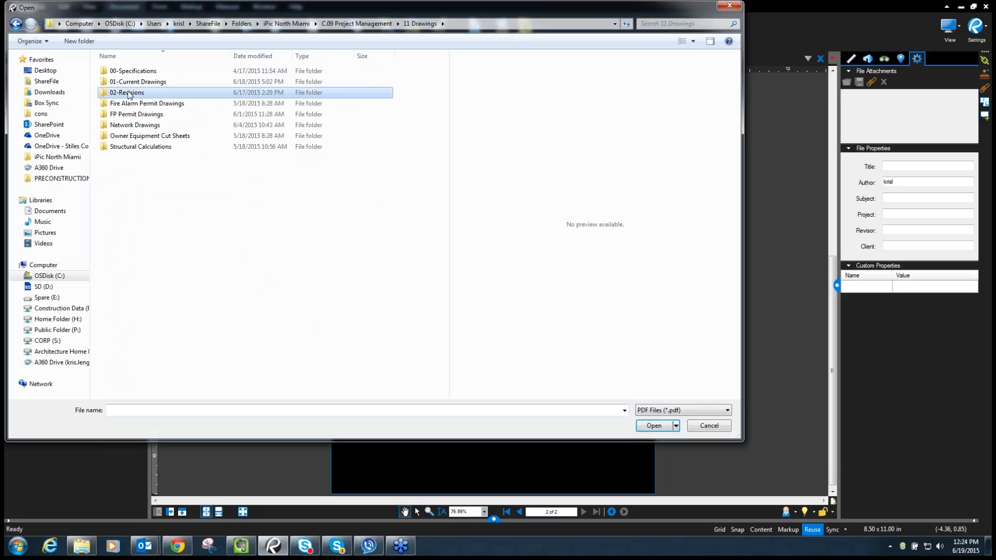
double_click(150, 114)
double_click(127, 71)
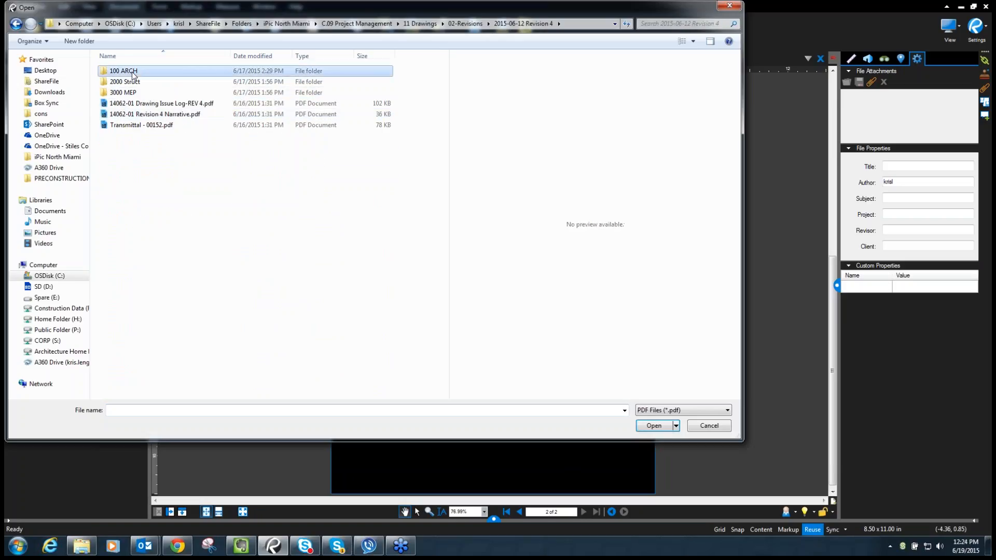
left_click(130, 72)
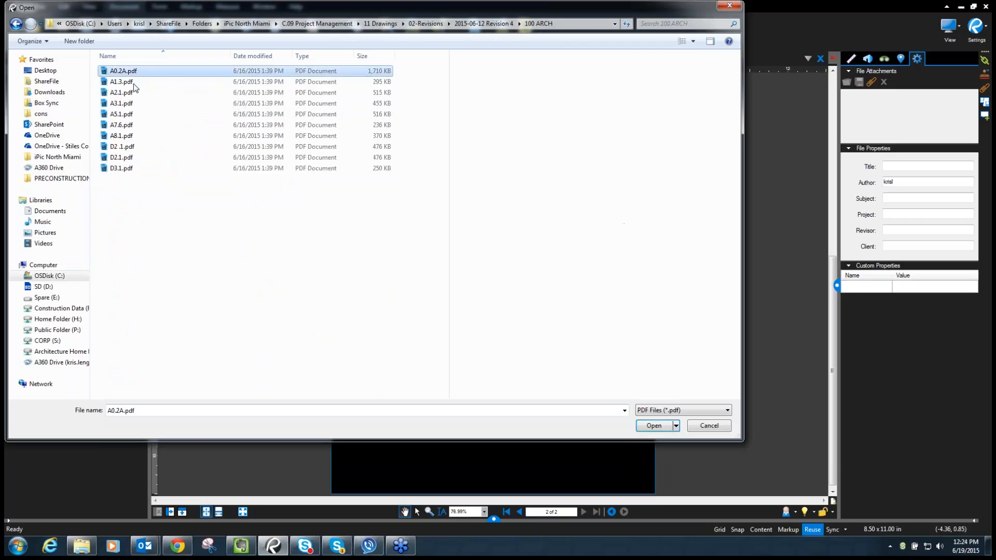
left_click(127, 167, "shift")
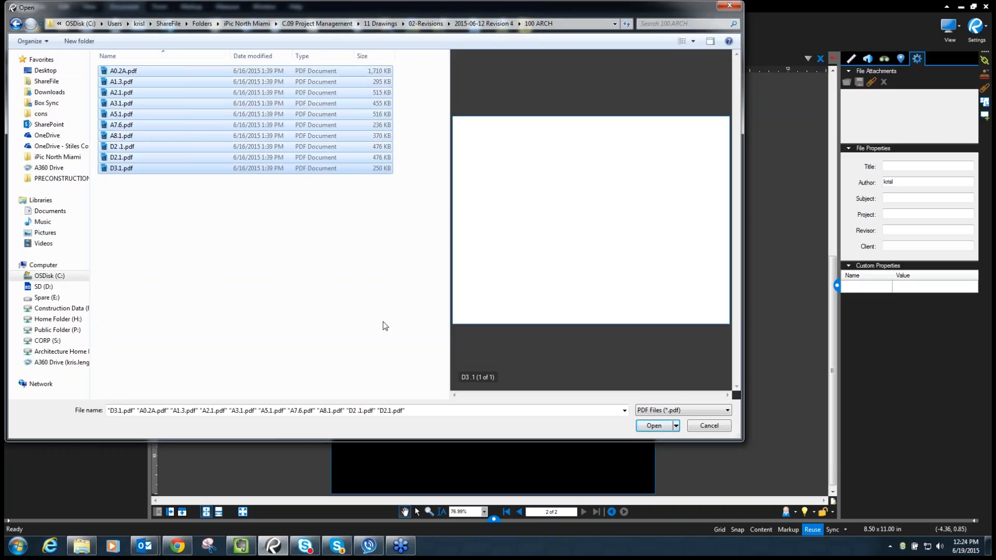
left_click(653, 428)
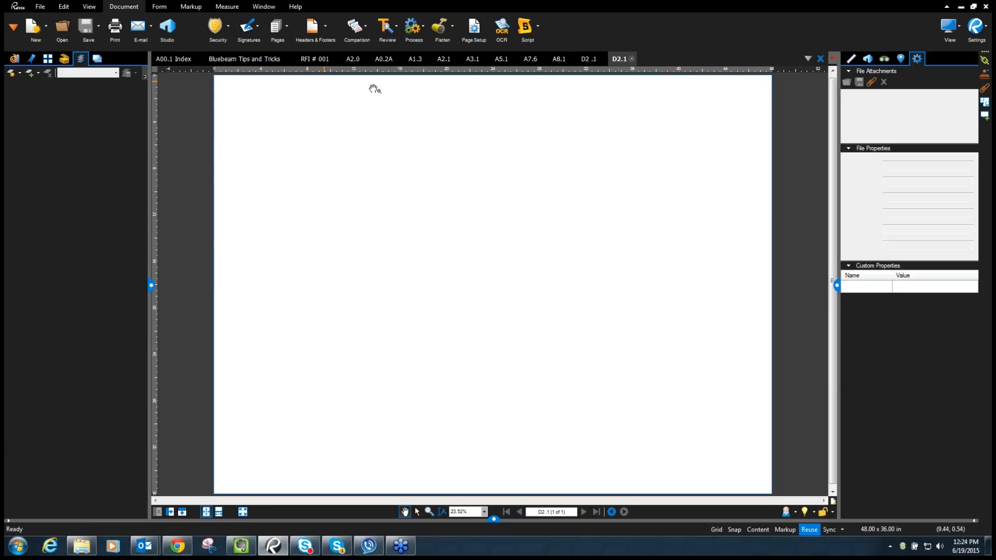
- Close the RFI # 001, Bluebeam Tips and Tricks and A00.1 Index documents
left_click(334, 63)
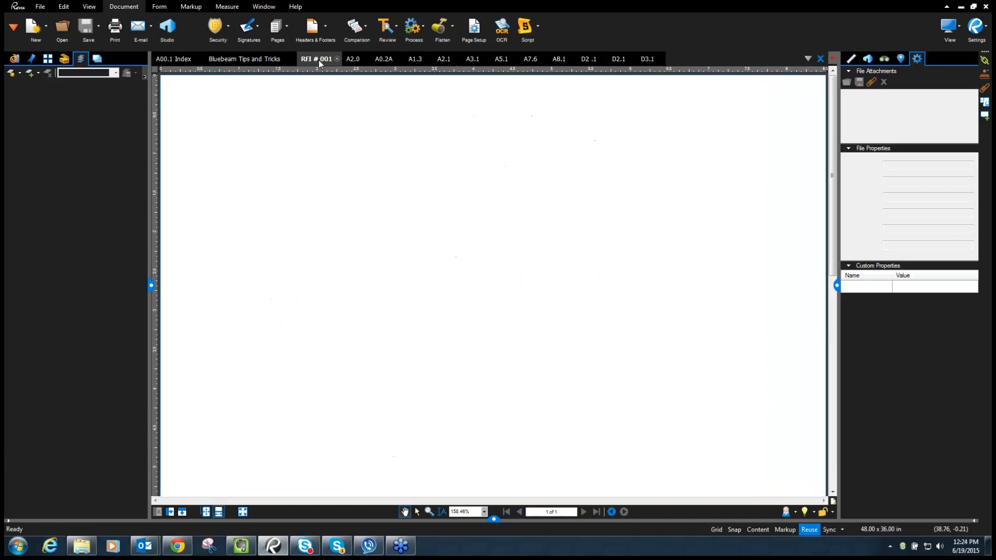
left_click(335, 60)
left_click(269, 60)
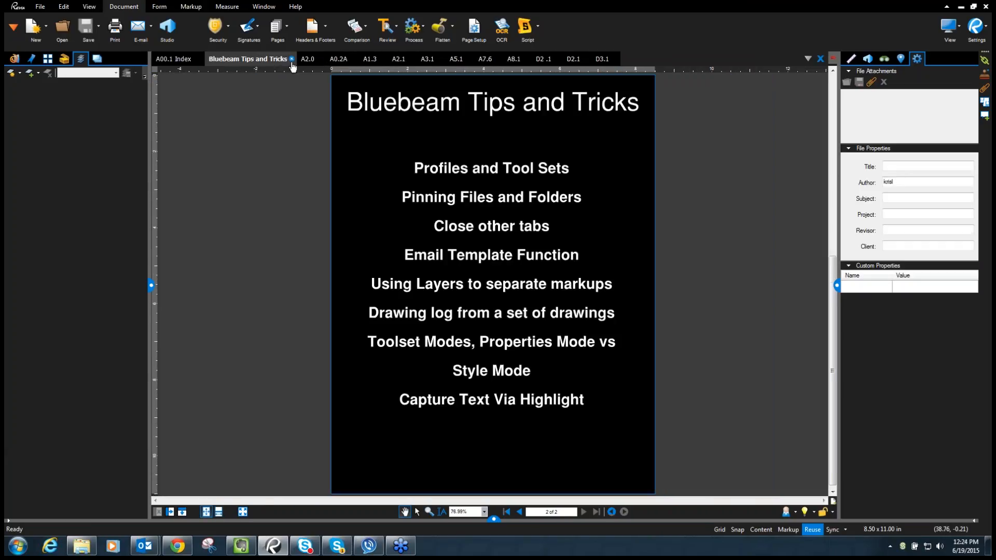
left_click(291, 58)
left_click(195, 58)
left_click(200, 59)
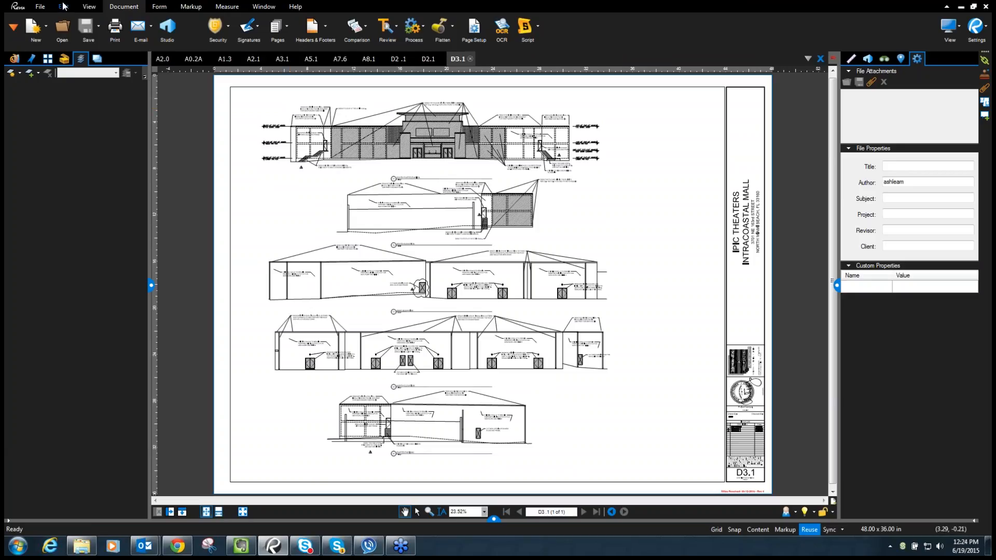
left_click(42, 8)
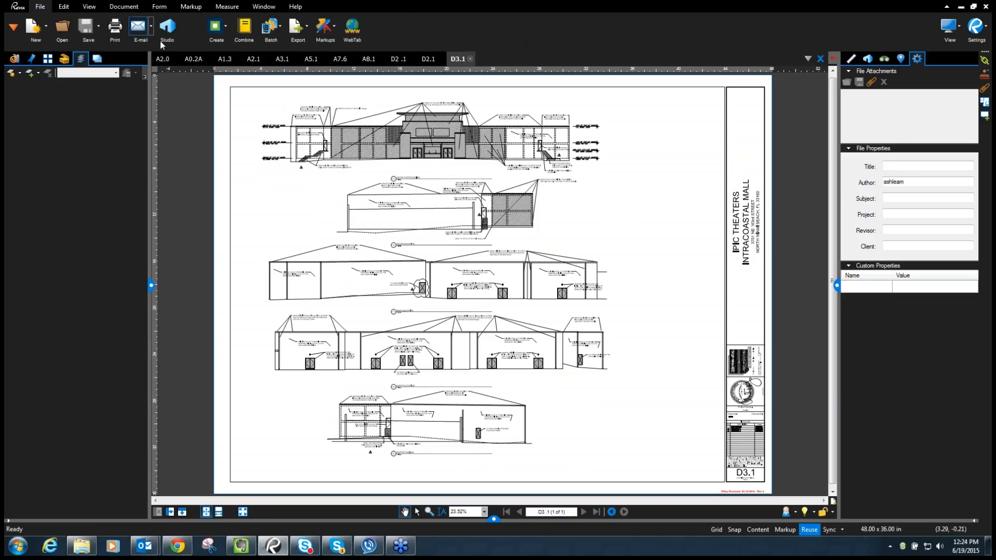
- Combine all open sheets except A2.0.pdf into a new 10-page document, Document1
left_click(244, 27)
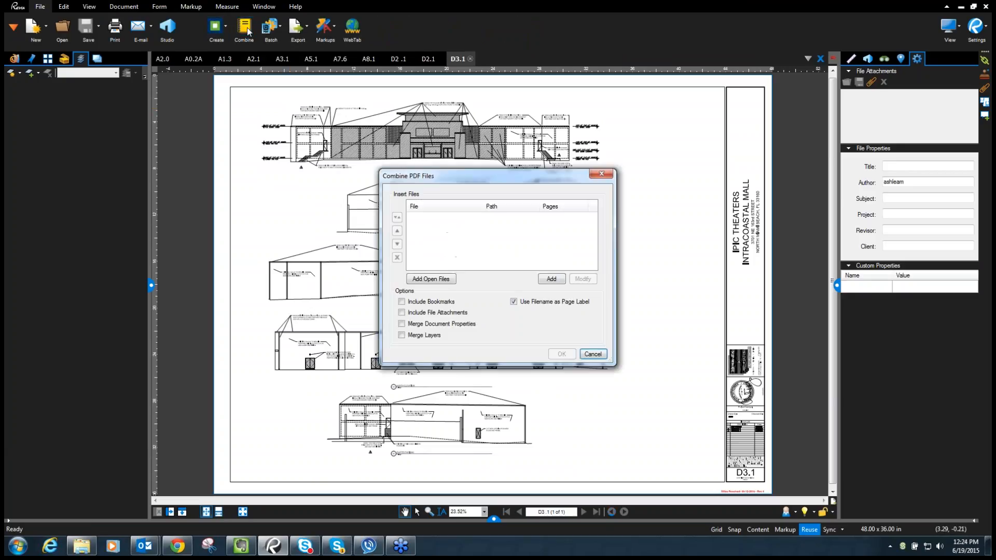
left_click(435, 280)
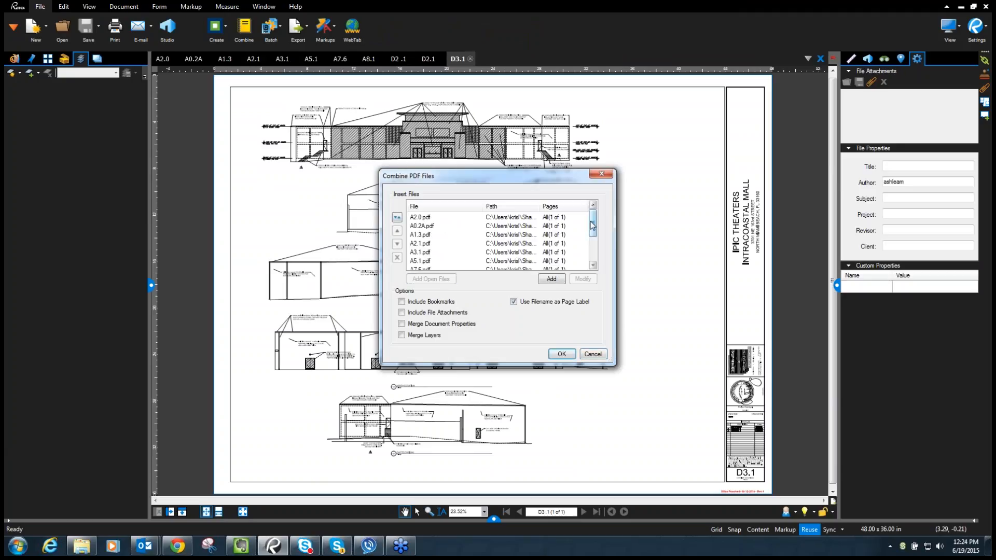
mouse_move(591, 222)
left_mouse_down()
mouse_move(592, 239)
mouse_move(591, 217)
left_mouse_up()
left_click(435, 218)
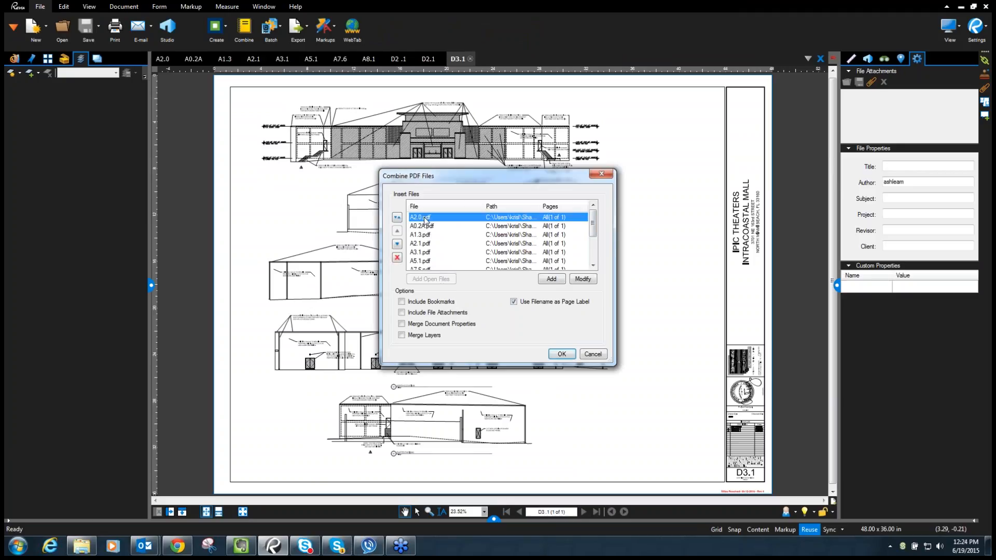
left_click(397, 258)
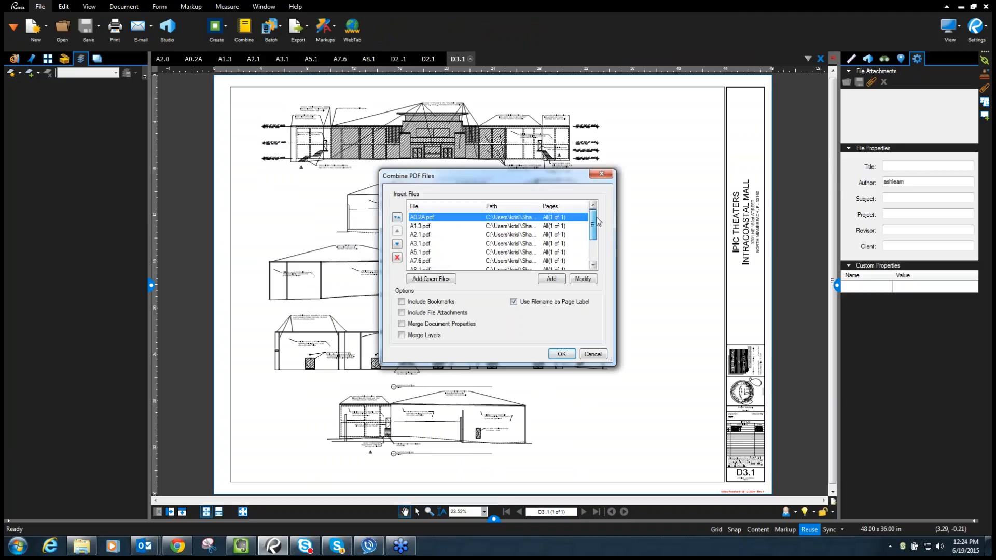
left_click_drag(594, 218, 600, 250)
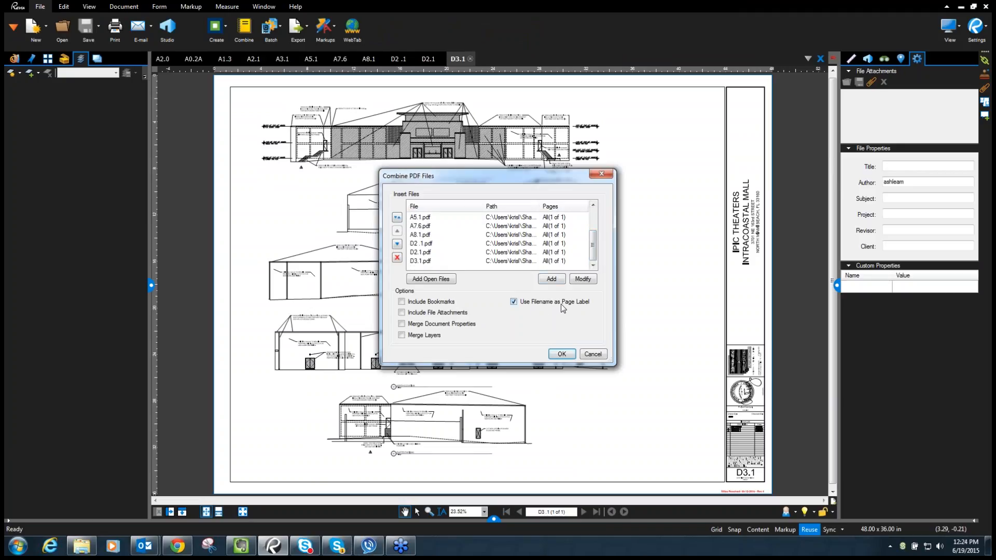
left_click(562, 355)
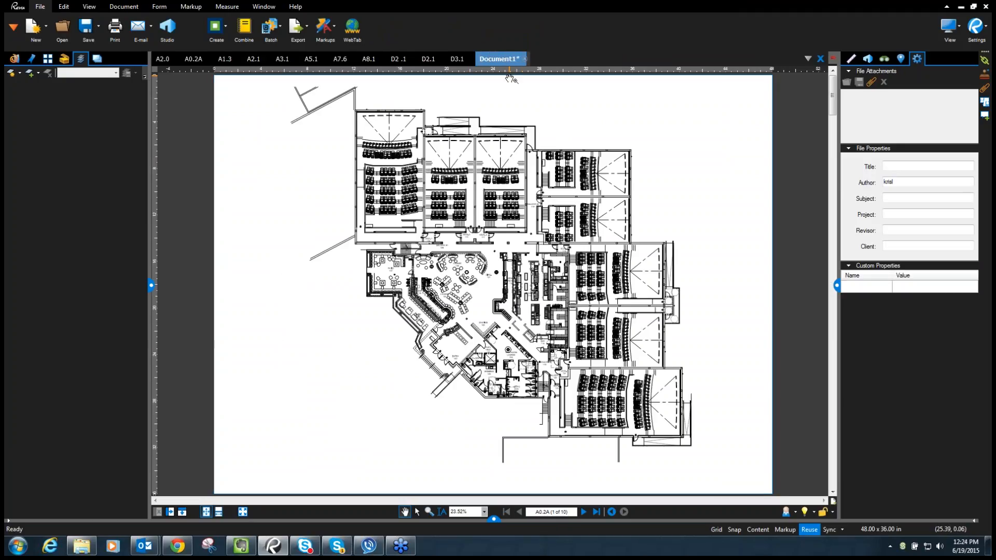
- Show page thumbnails, zoom to the A0.2A title block, and open Create Page Labels
left_click(48, 59)
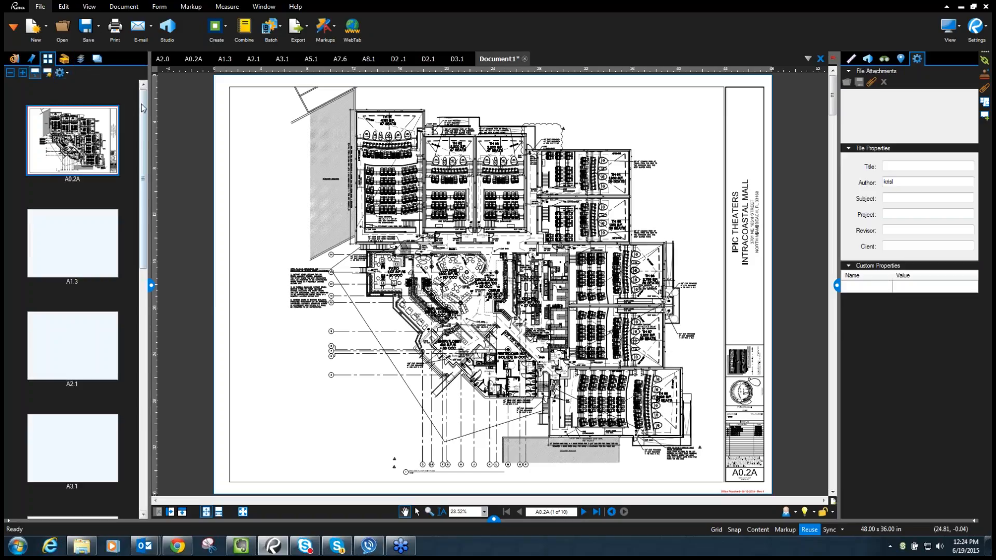
mouse_move(143, 112)
left_mouse_down()
mouse_move(162, 240)
mouse_move(154, 356)
mouse_move(152, 94)
left_mouse_up()
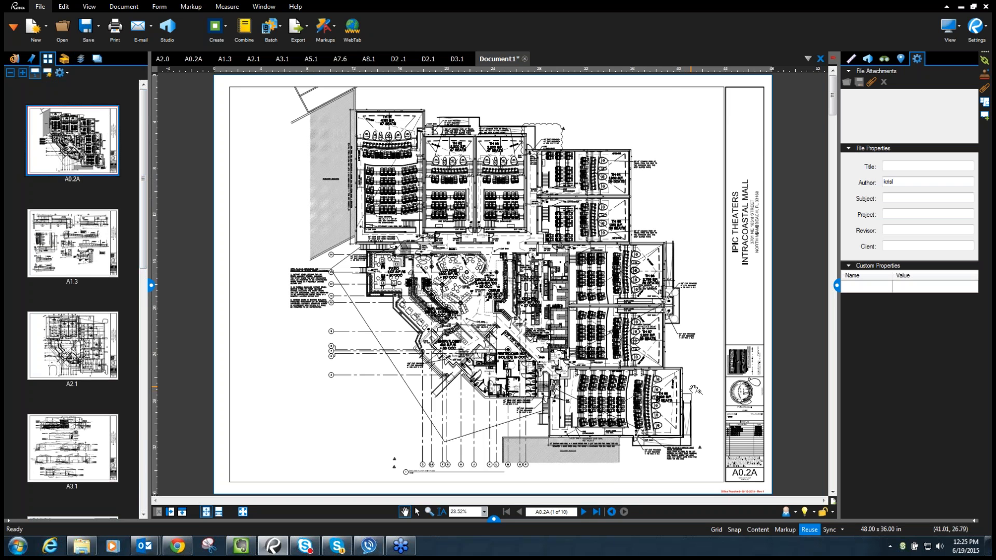
left_click_drag(751, 474, 684, 393)
scroll(686, 393, "up", 7)
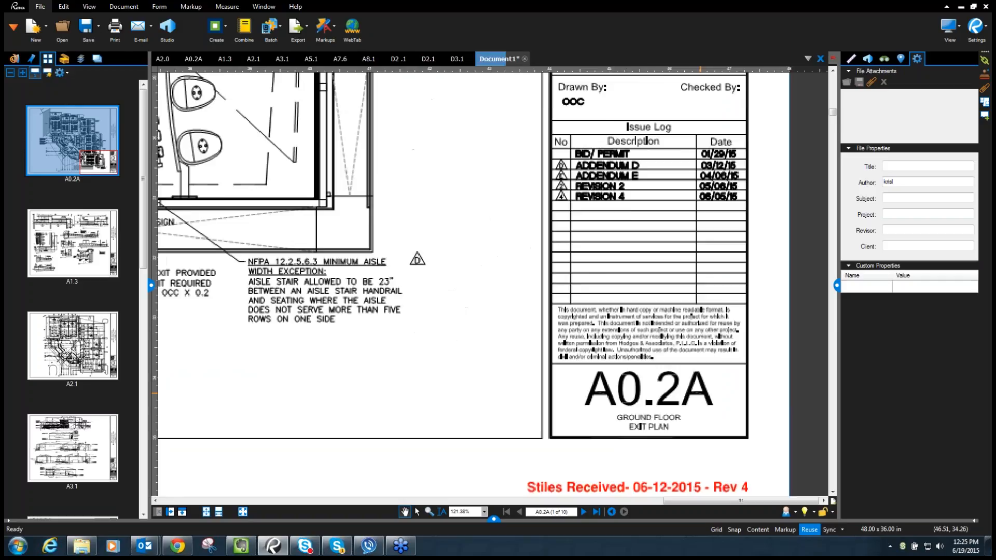
left_click_drag(686, 393, 605, 313)
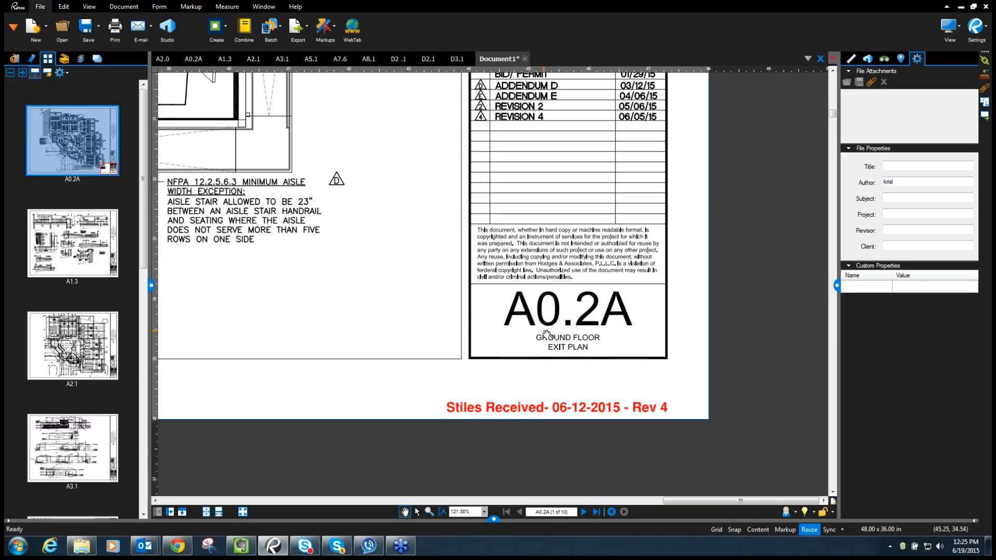
left_click(48, 75)
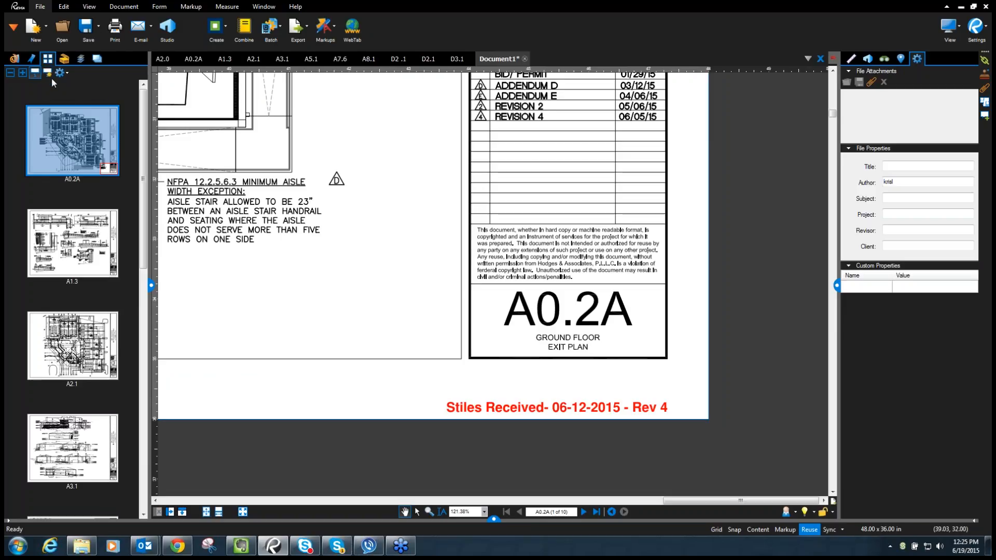
left_click(46, 74)
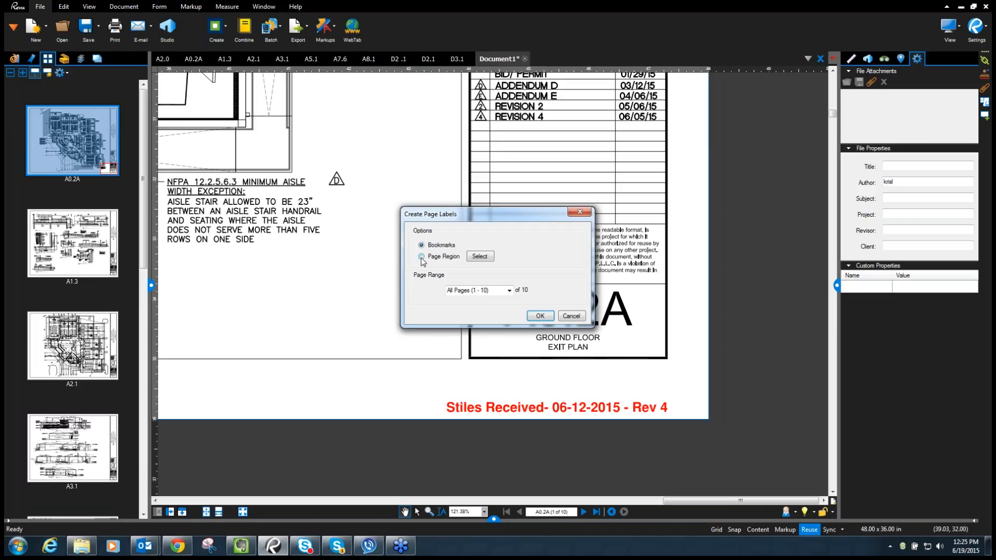
- Capture the A0.2A sheet number as Region1, append a hyphen, and add a second region
left_click(474, 257)
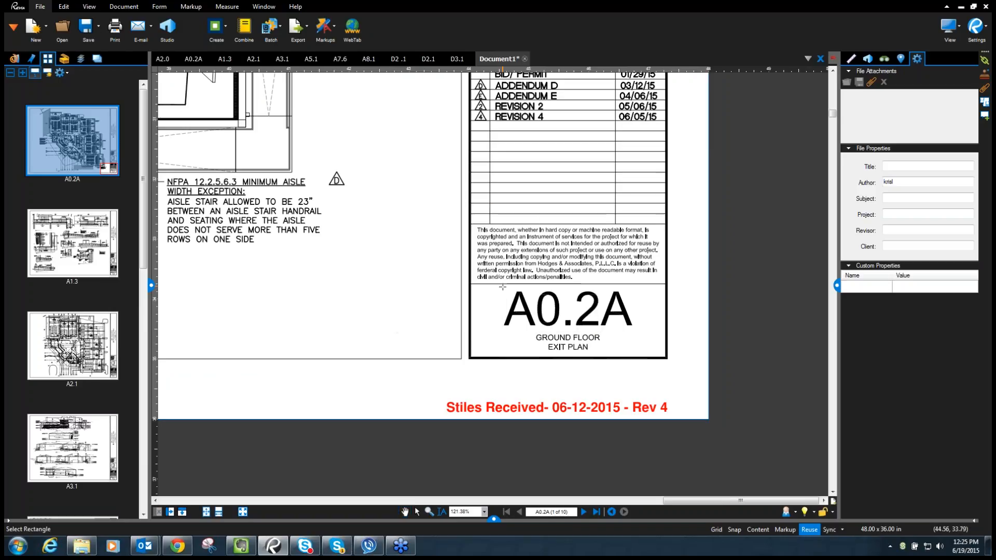
left_click_drag(473, 285, 664, 332)
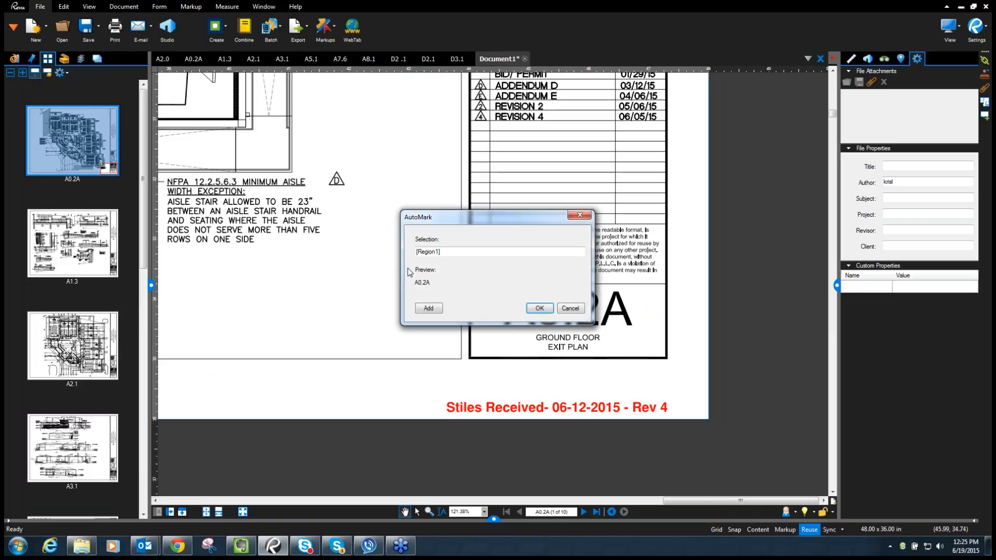
left_click_drag(487, 221, 304, 159)
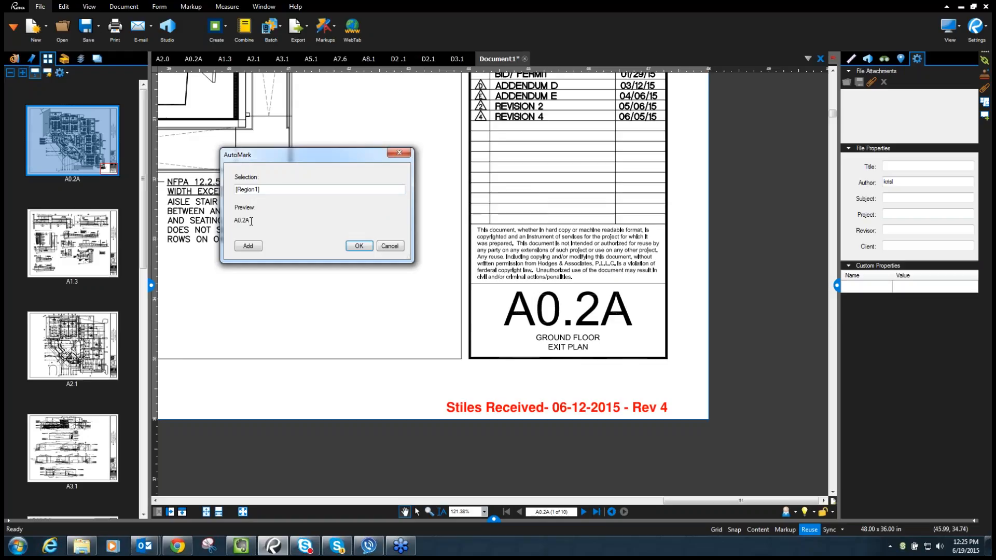
left_click(268, 191)
type("-")
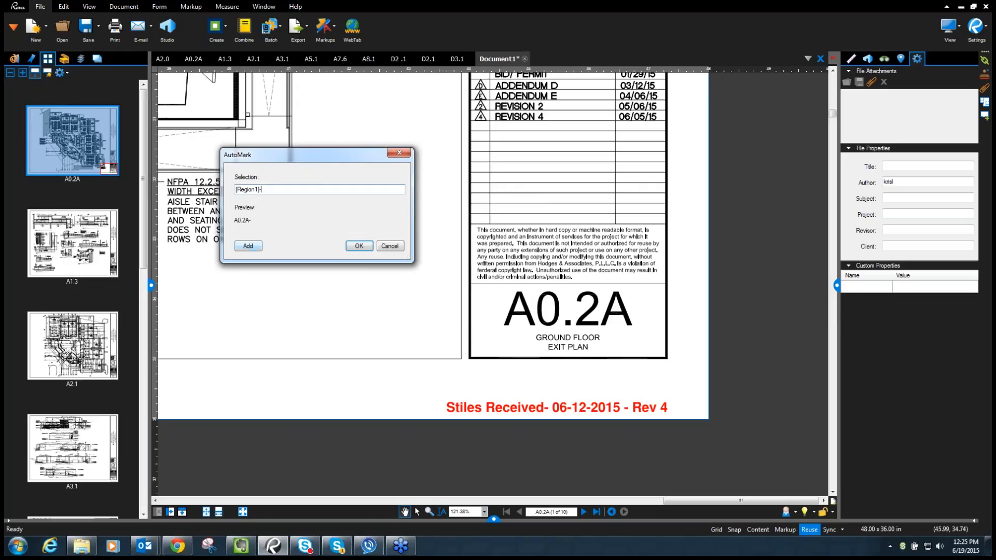
left_click(359, 246)
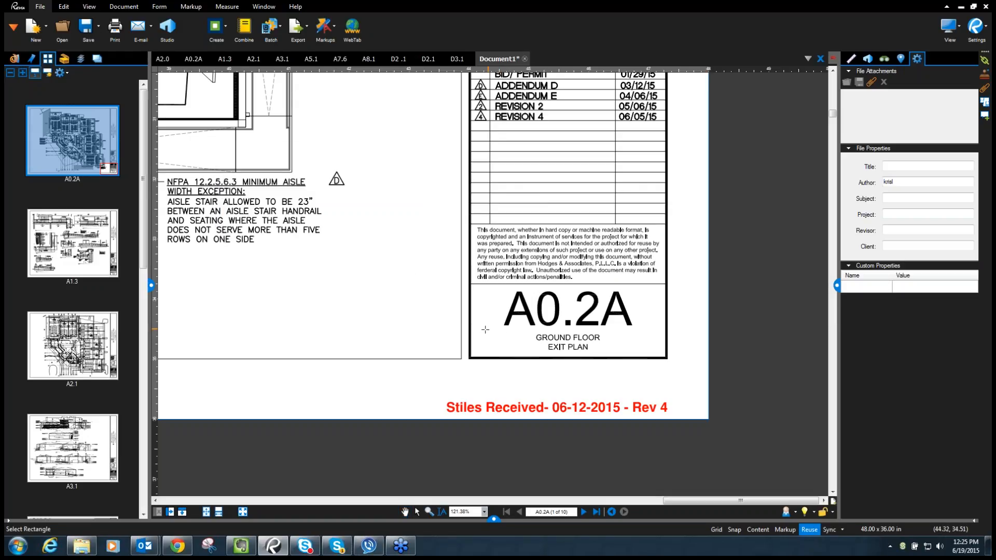
- Select the GROUND FLOOR EXIT PLAN title as Region2, add a space after the hyphen, and apply the labels
left_click_drag(476, 328, 666, 357)
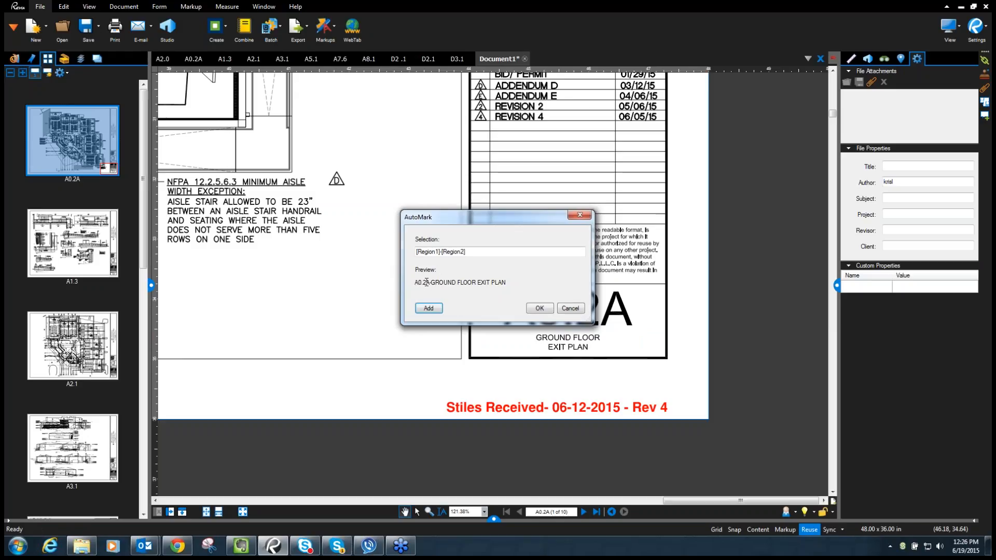
left_click(441, 252)
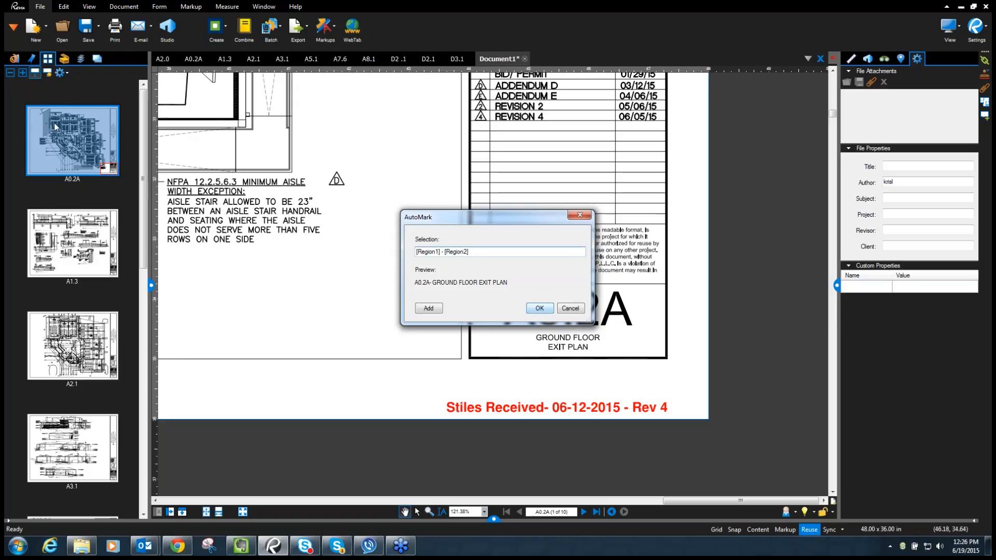
key("Return")
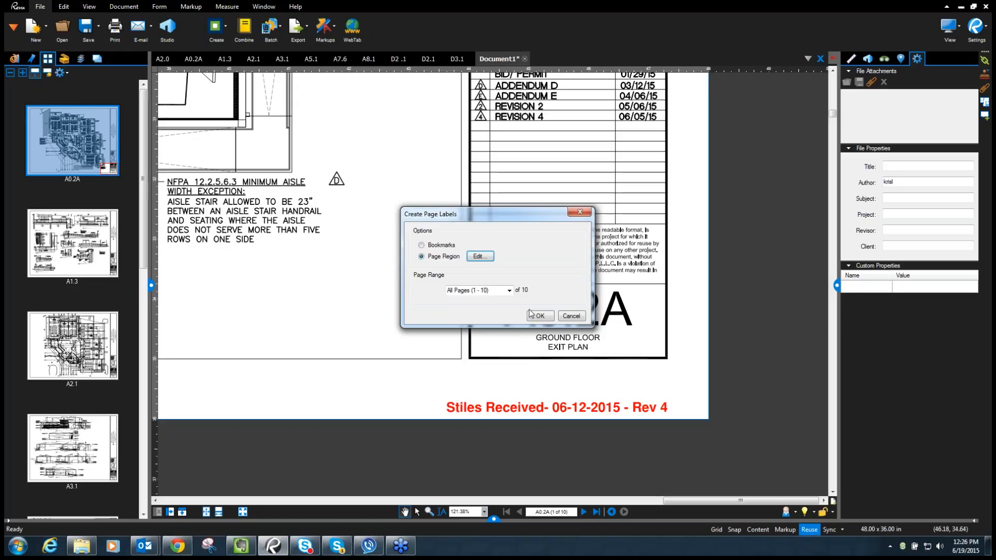
left_click(541, 316)
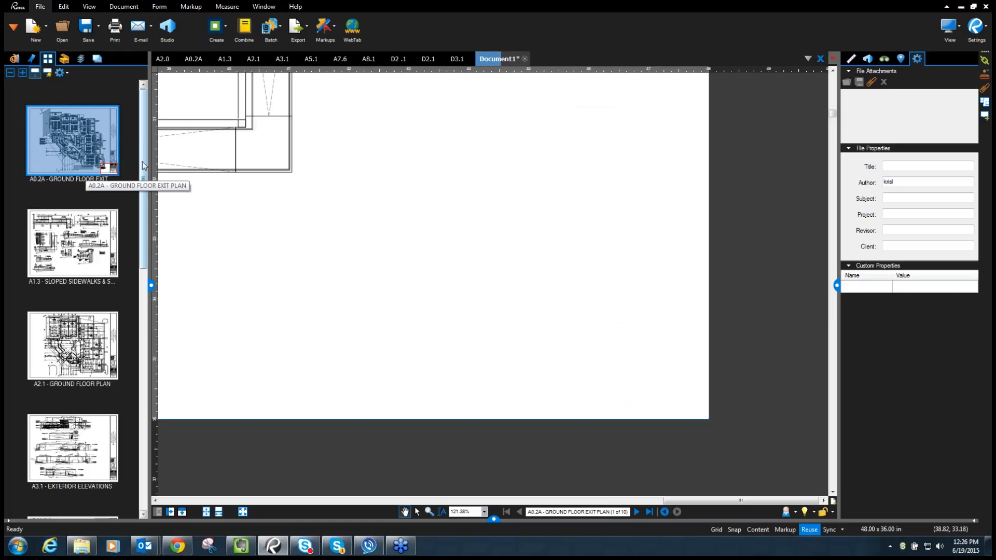
left_click_drag(144, 157, 155, 426)
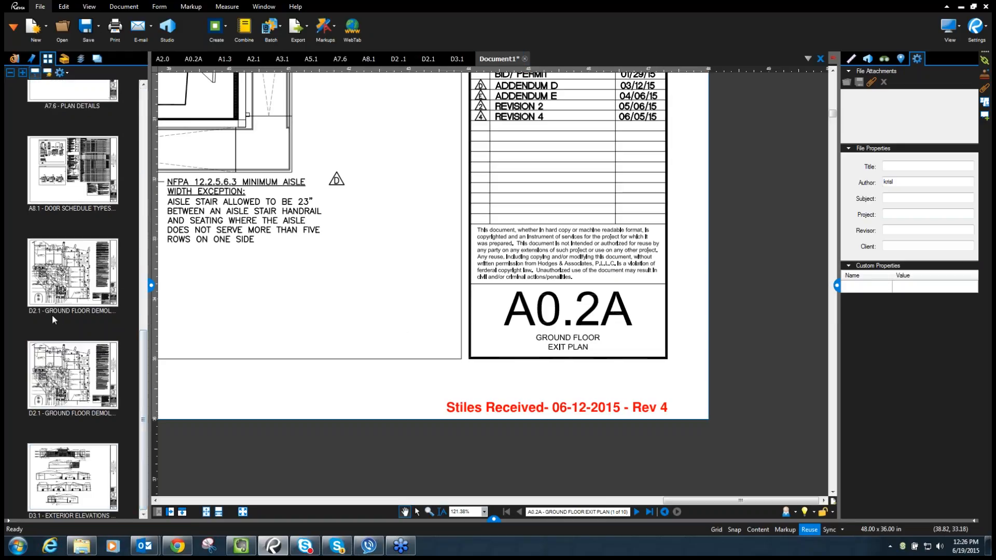
left_click_drag(148, 381, 123, 131)
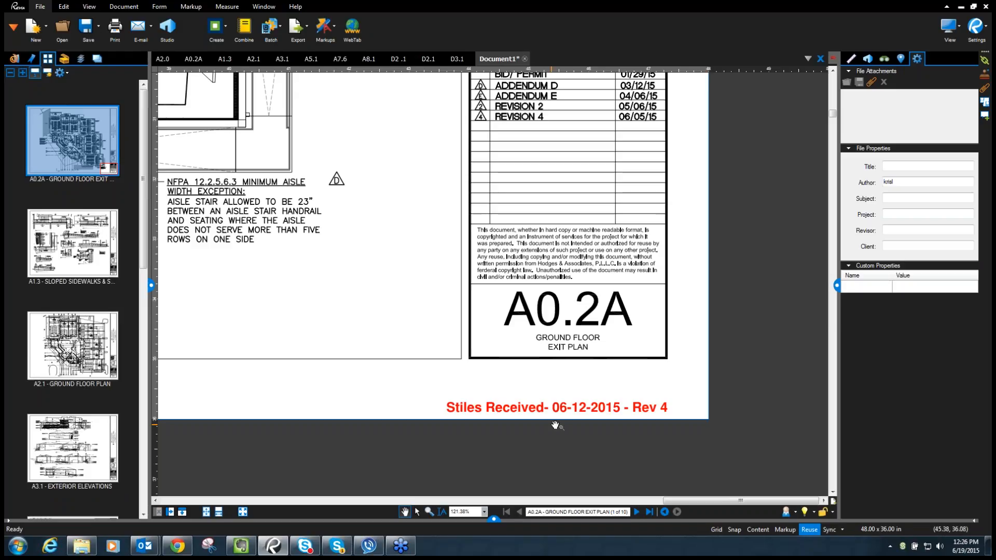
left_click_drag(575, 393, 623, 388)
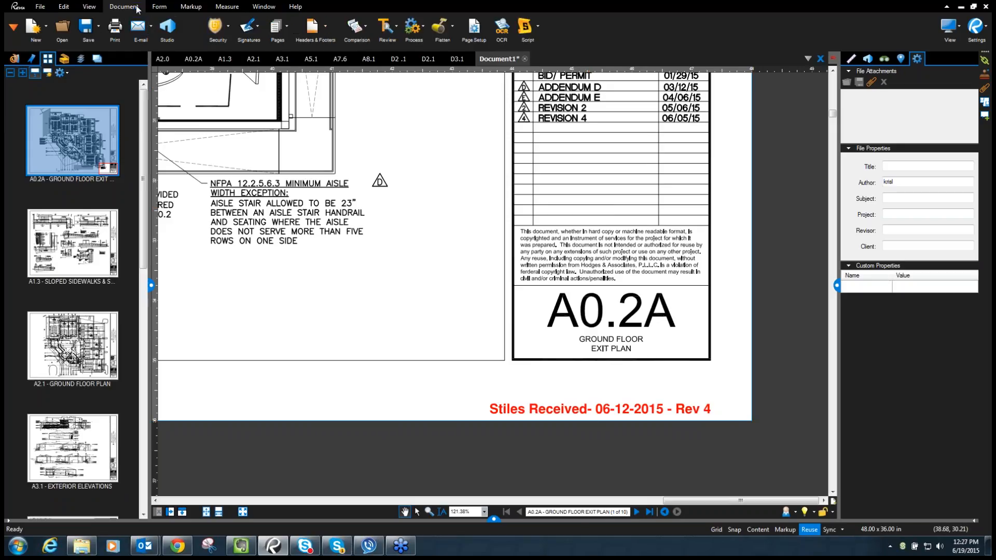
- Place a Date.pdf stamp (06/19/2015) above the 'Stiles Received' note and apply it to all pages
left_click(191, 6)
left_click(479, 29)
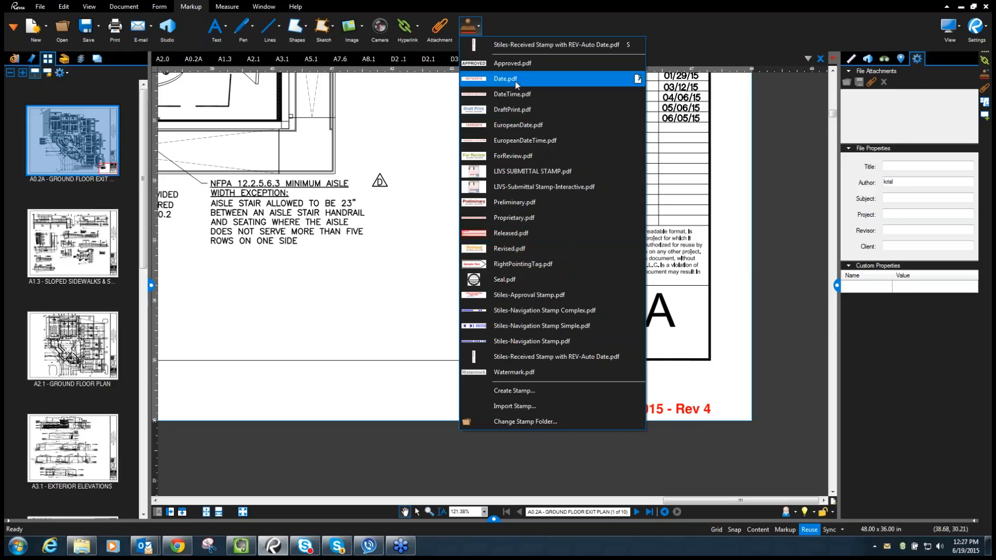
left_click(506, 78)
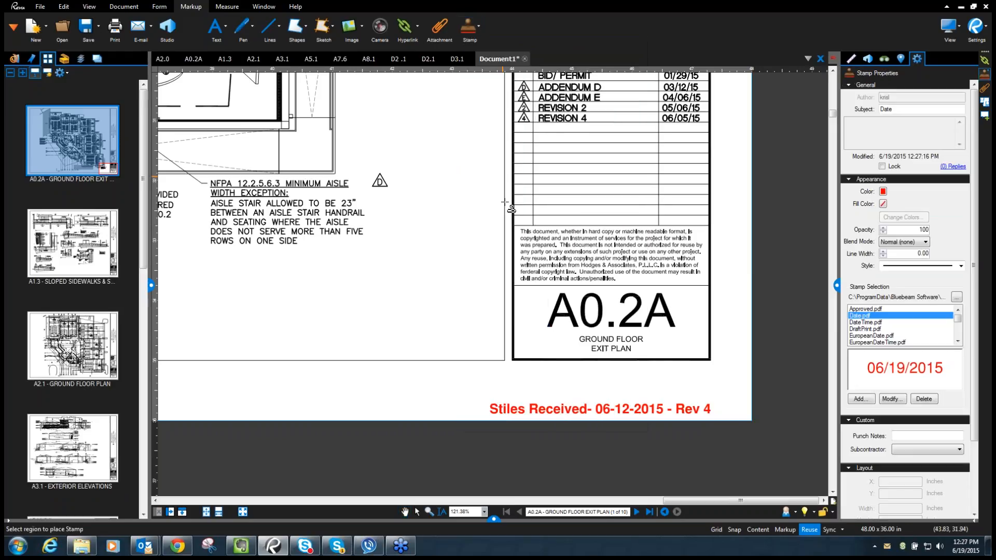
left_click(561, 380)
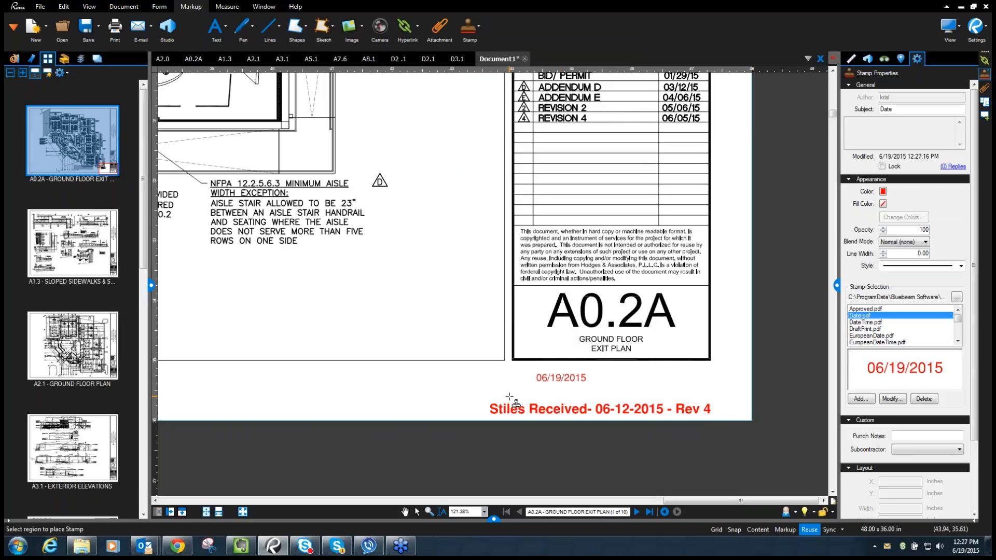
left_click_drag(571, 379, 626, 392)
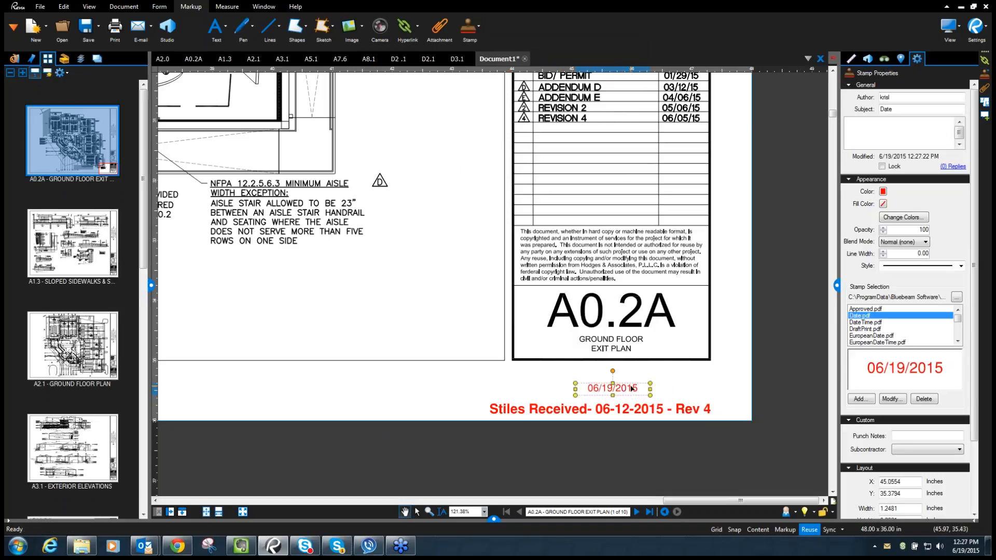
right_click(632, 389)
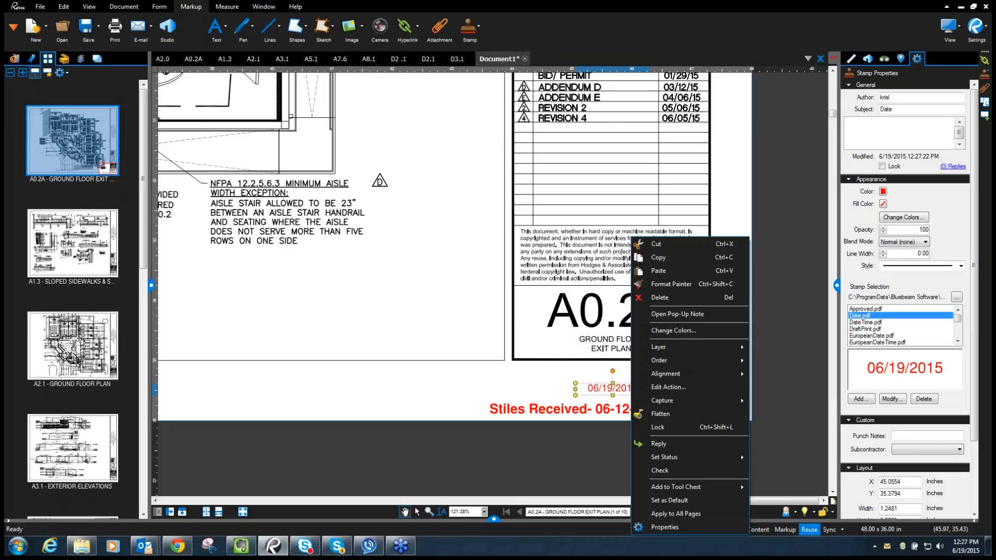
left_click(682, 514)
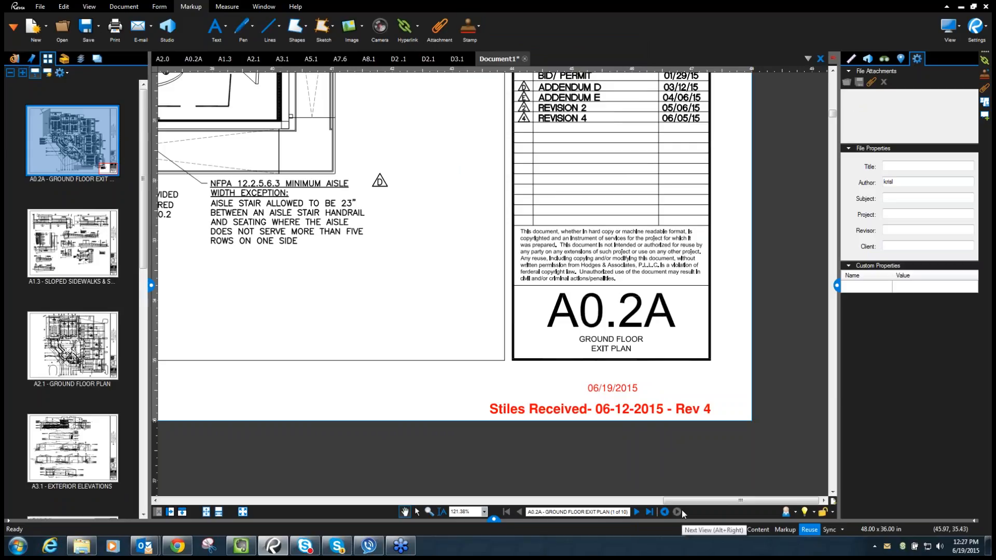
- Open the Markups list and widen the Page column to read sheet names A0.2A through D3.1
left_click(494, 519)
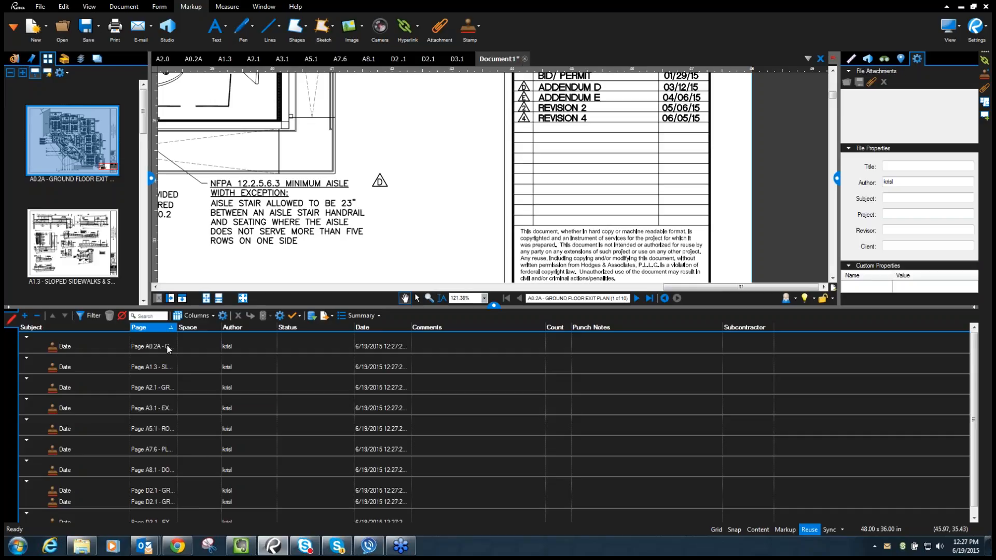
scroll(167, 348, "down", 1)
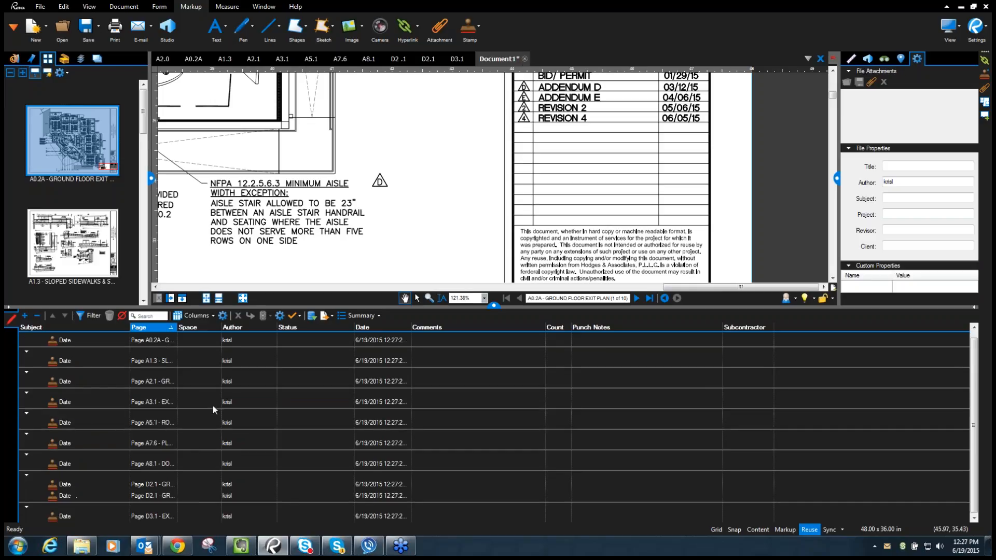
scroll(213, 409, "up", 1)
left_click_drag(178, 327, 307, 332)
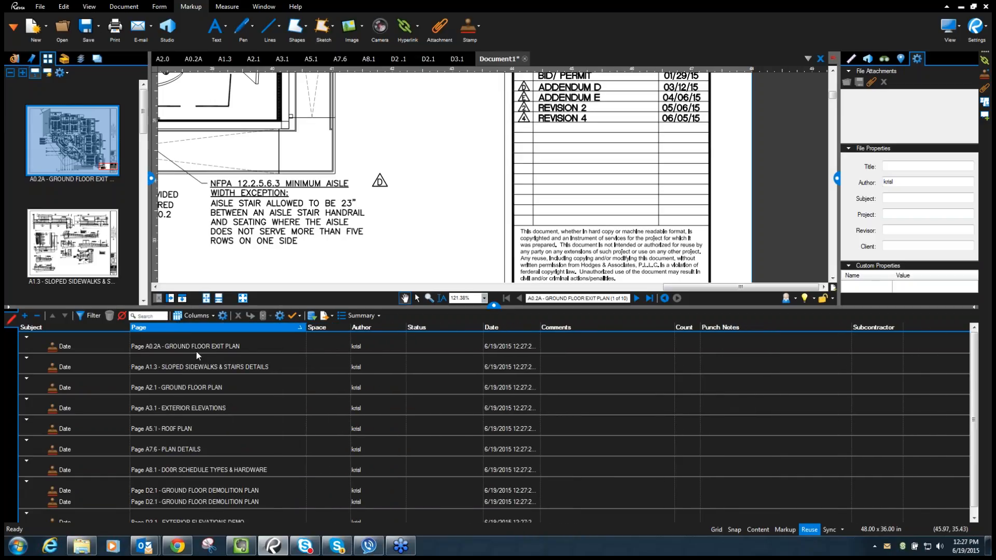
scroll(197, 351, "down", 1)
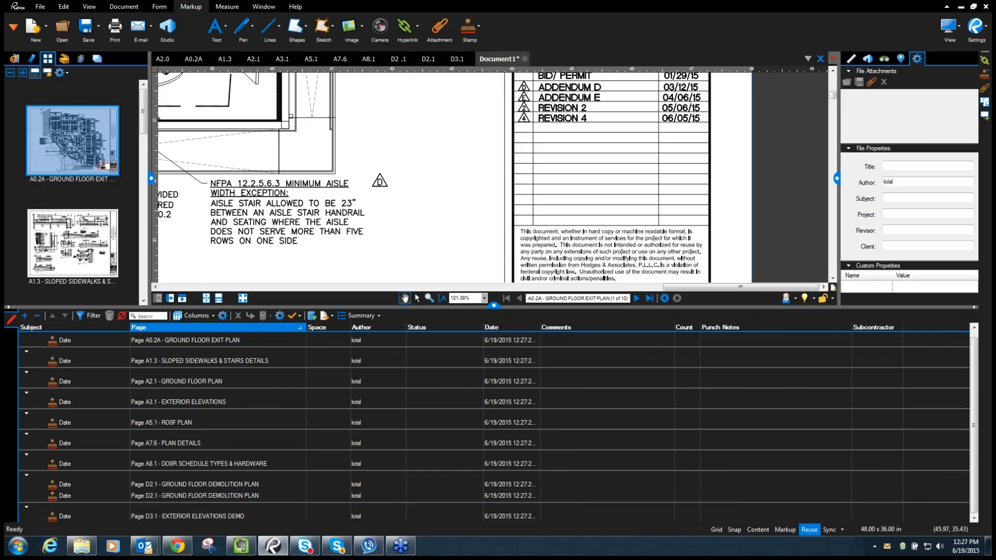
- Hide the Status, Space, Author and Count columns in the Markups List
left_click(213, 316)
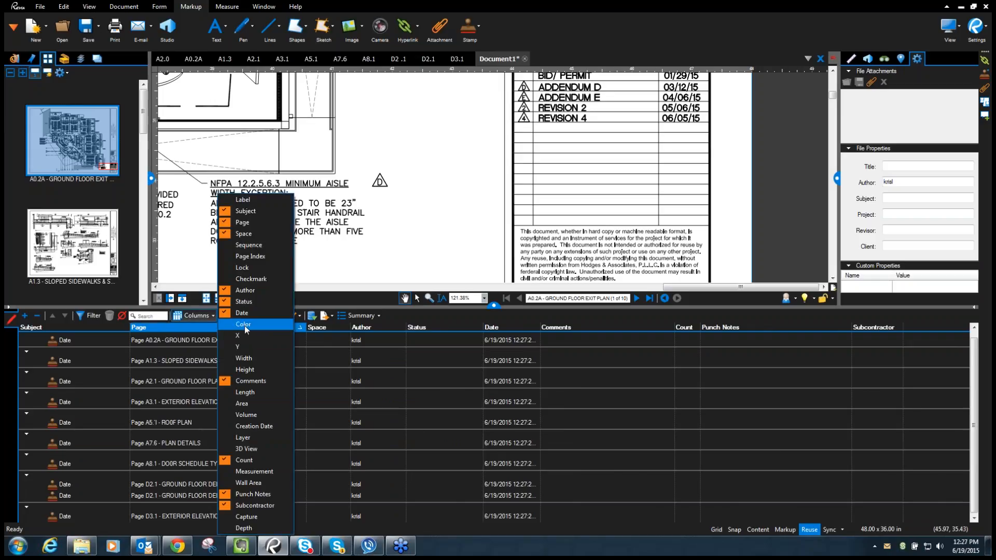
left_click(244, 301)
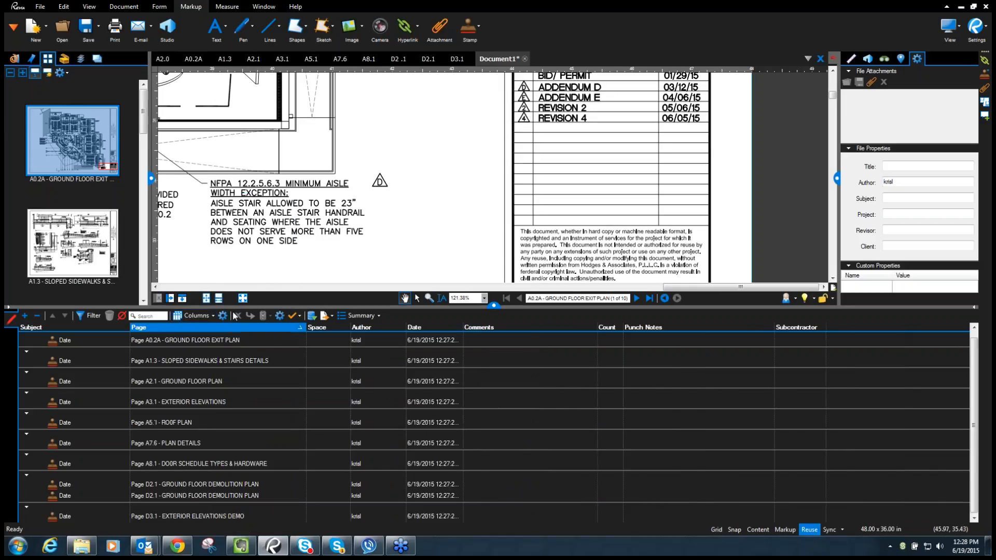
left_click(213, 318)
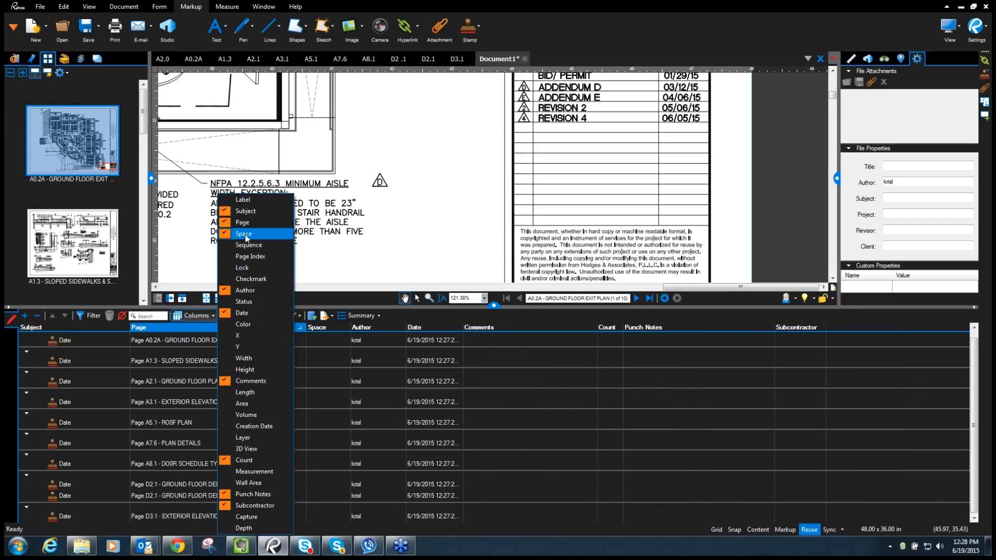
left_click(244, 234)
left_click(209, 315)
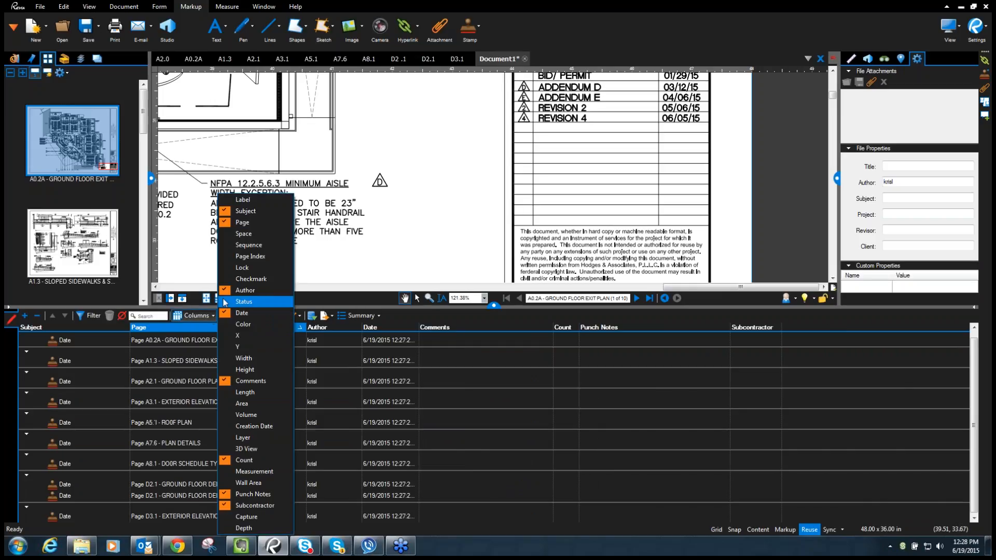
left_click(283, 290)
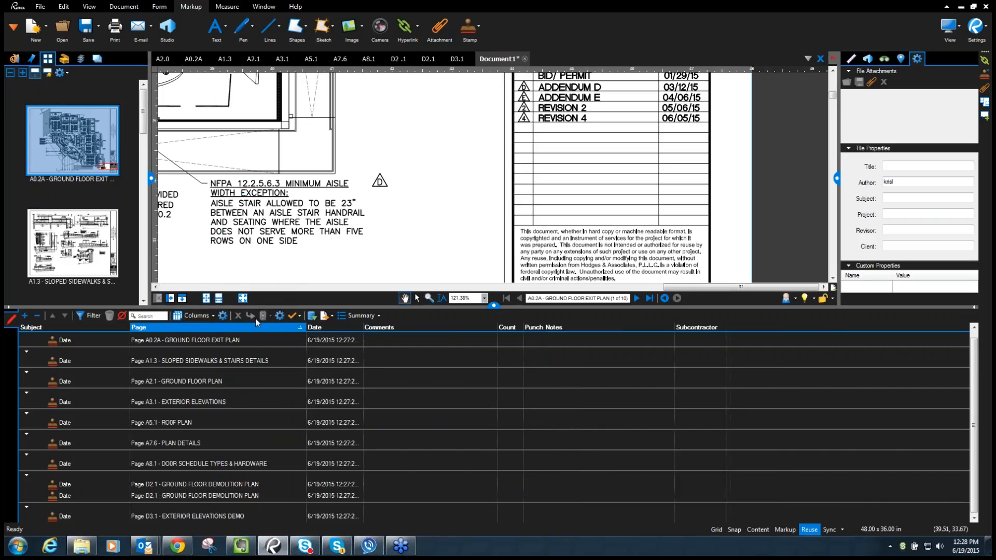
left_click(212, 316)
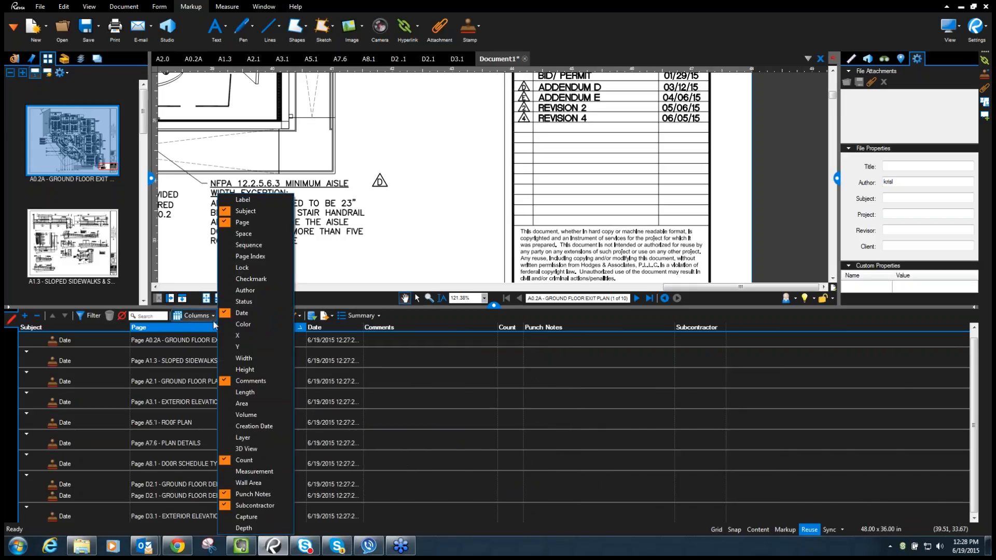
left_click(244, 466)
- Hide the Punch Notes, Subcontractor, Comments and Subject columns as well
left_click(212, 316)
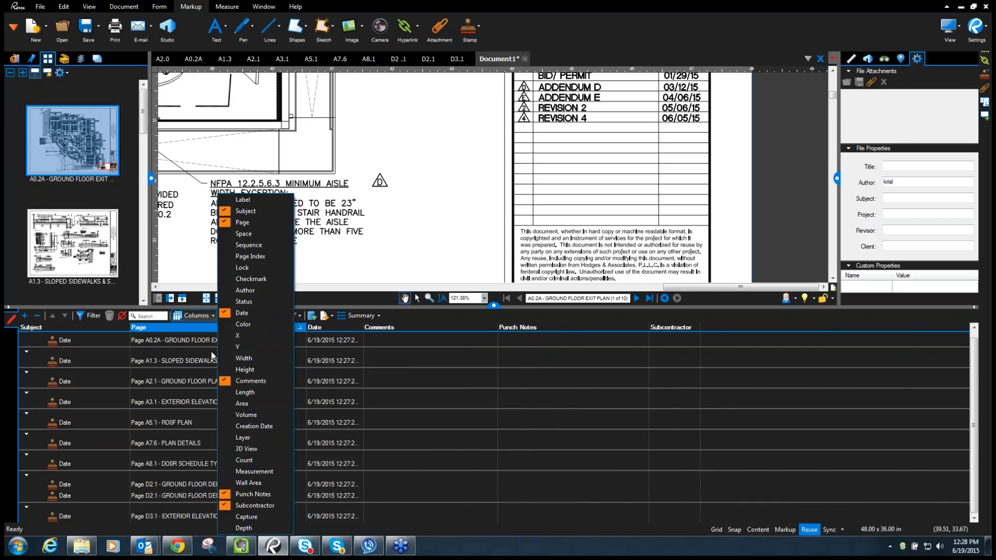
left_click(243, 498)
left_click(212, 316)
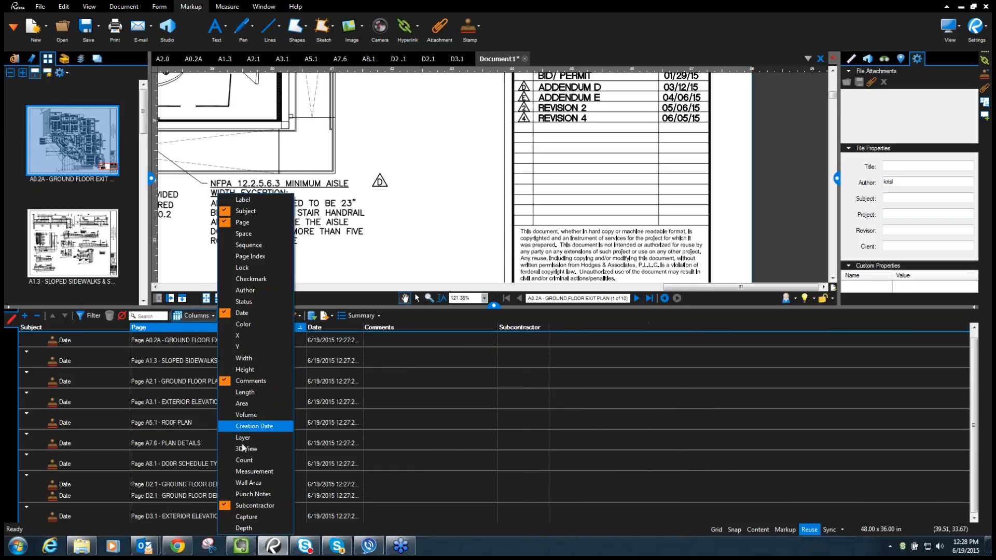
left_click(249, 503)
left_click(213, 316)
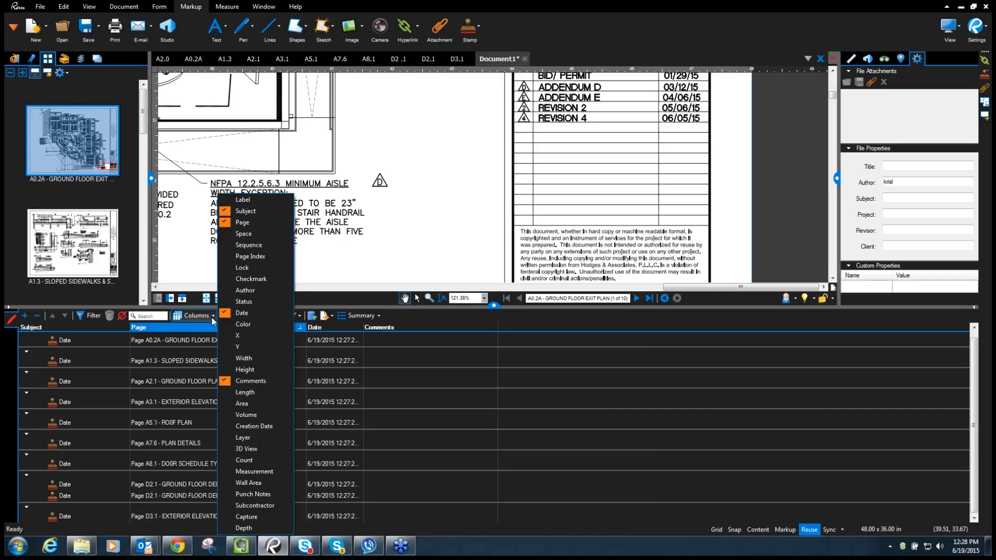
left_click(211, 318)
left_click(214, 316)
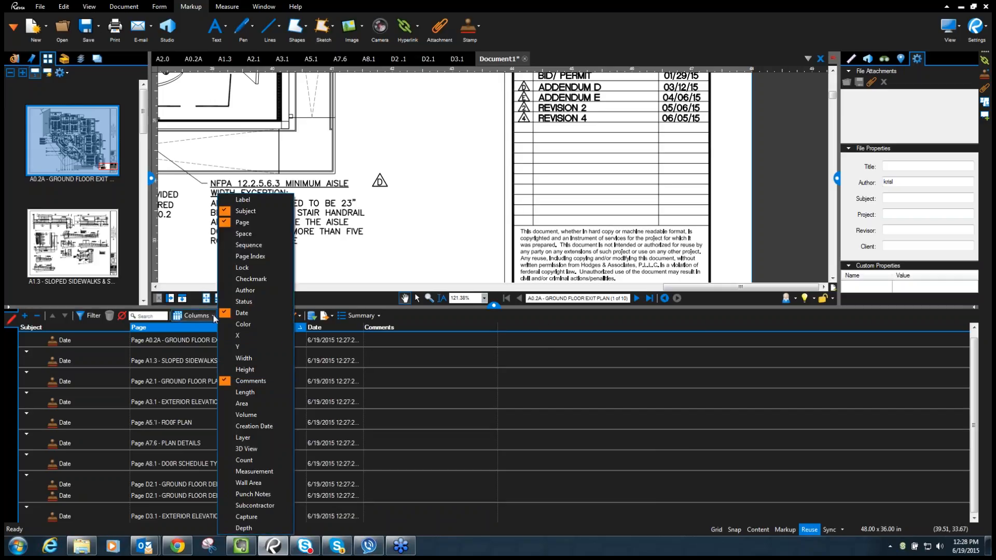
left_click(232, 381)
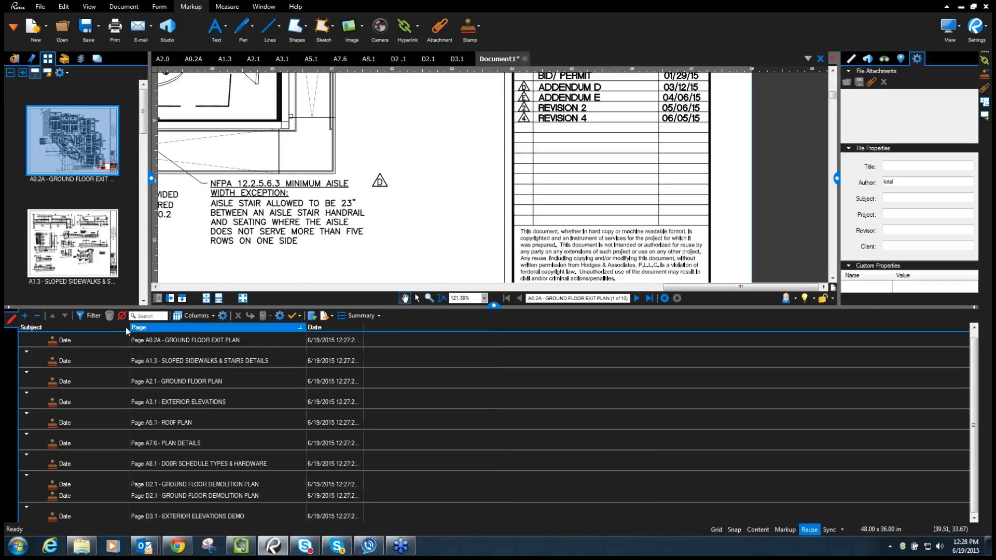
left_click(213, 316)
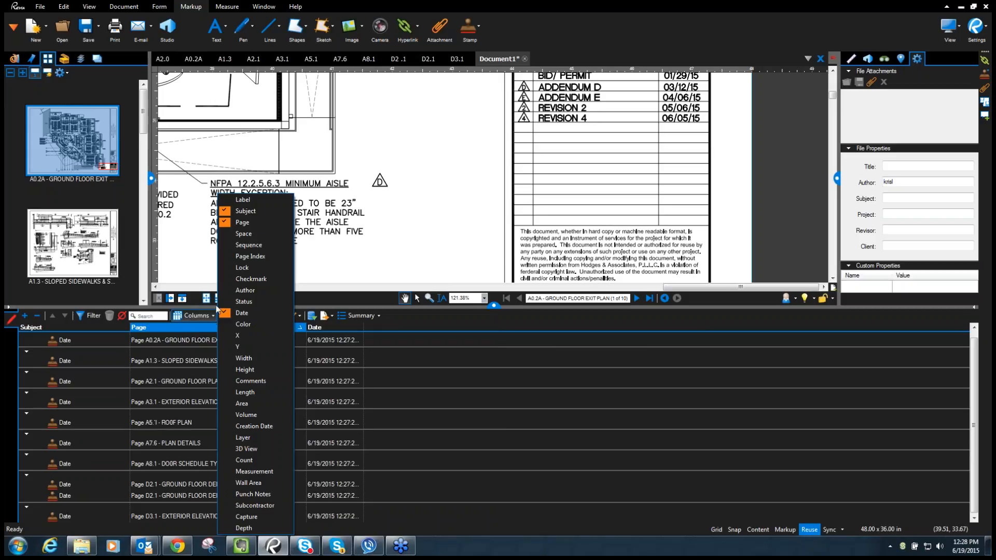
left_click(250, 213)
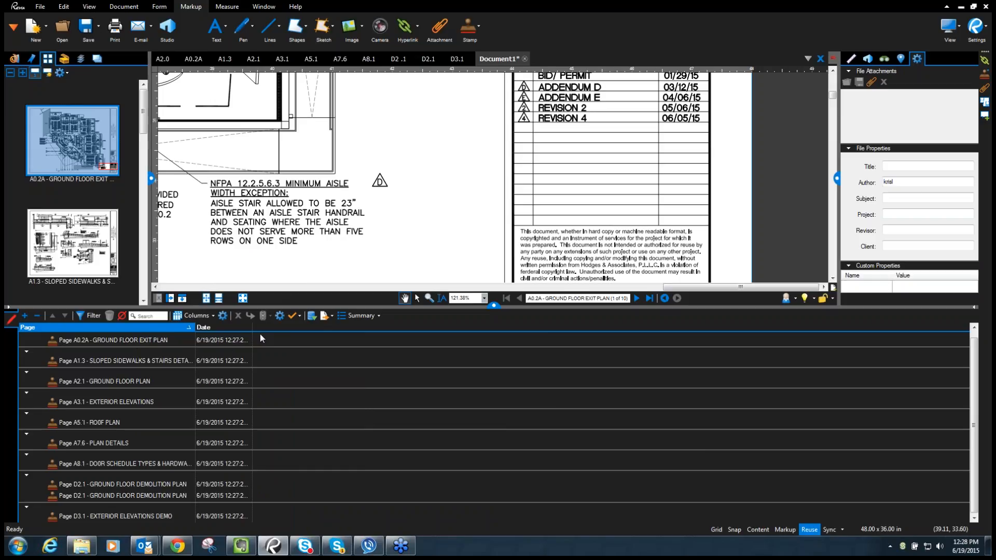
- Create a CSV Summary of the markups, accepting the default summary settings
left_click(377, 316)
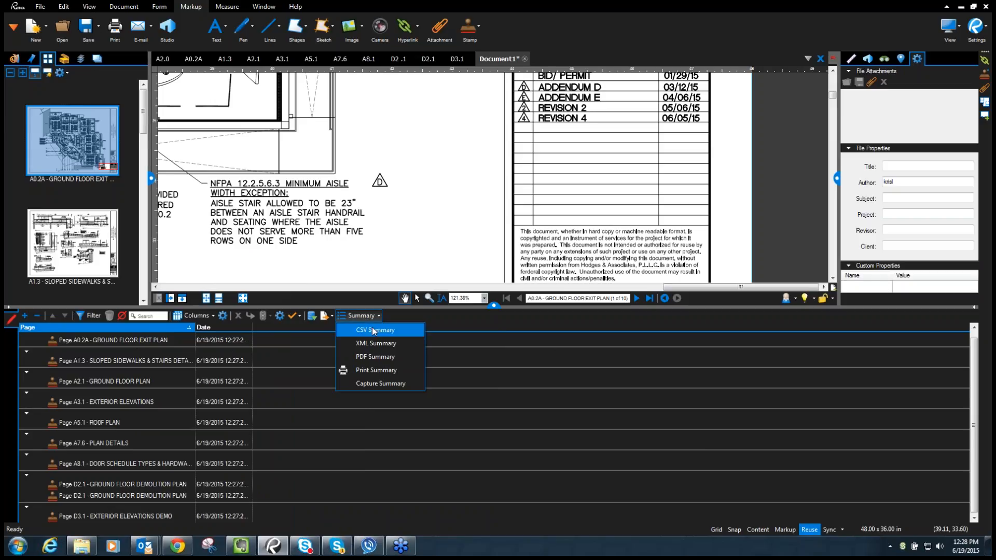
left_click(372, 328)
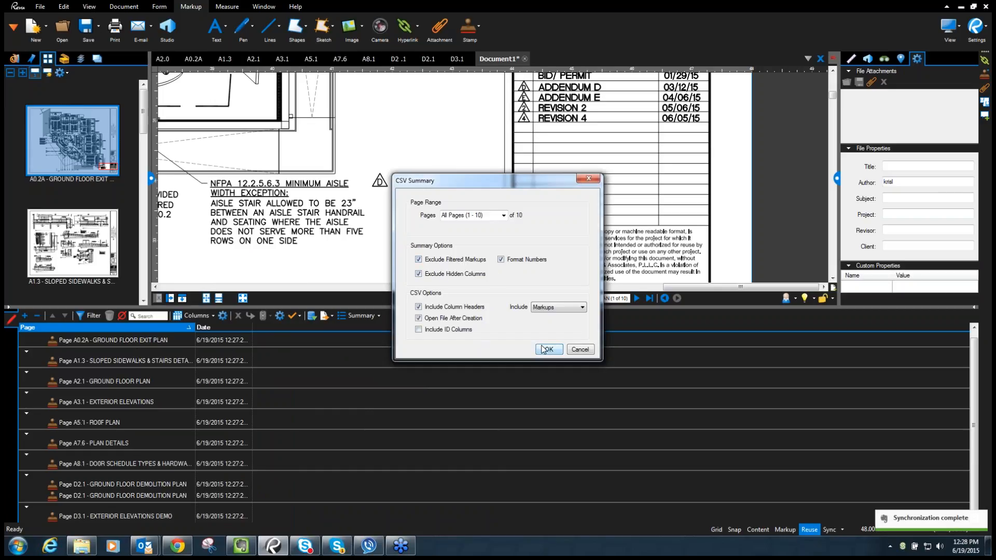
left_click(548, 349)
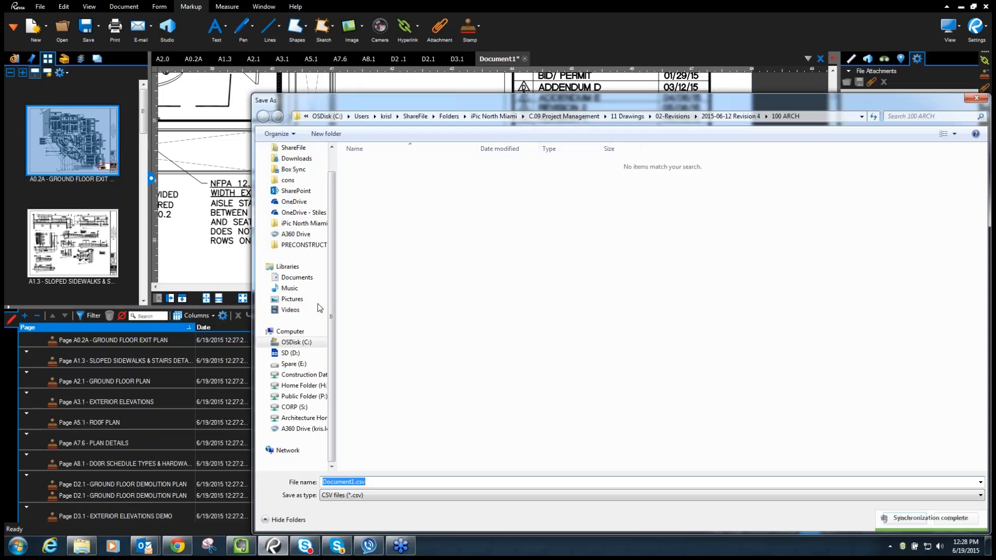
- Save the CSV to the Desktop as 'Webinar Drawing Log'
scroll(311, 165, "up", 1)
left_click(292, 163)
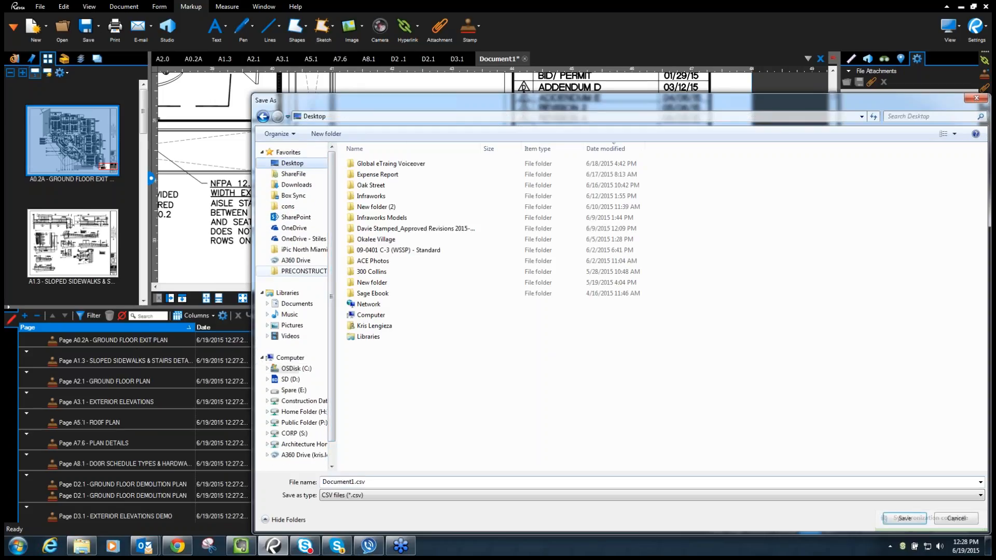
key("alt+n")
type("We")
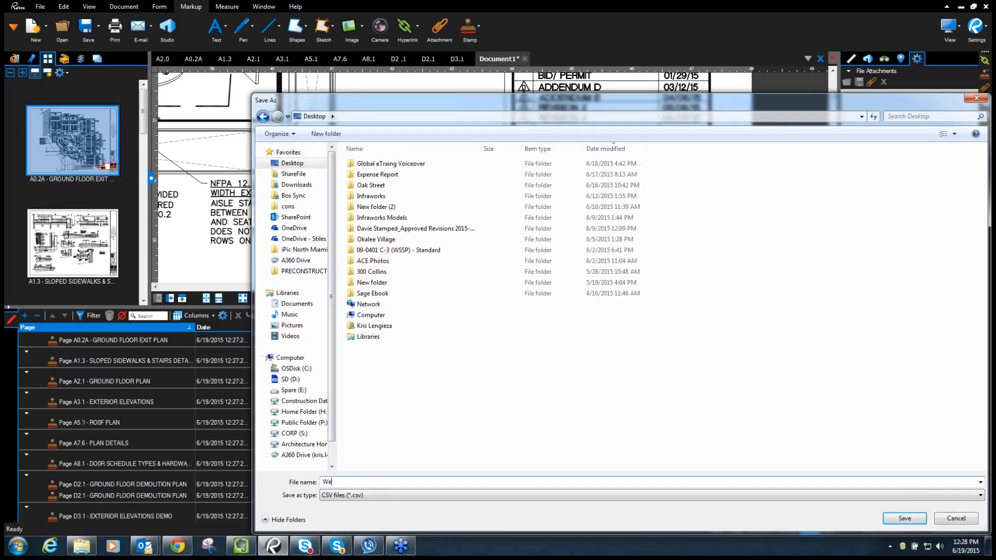
type("binar Drawing Log")
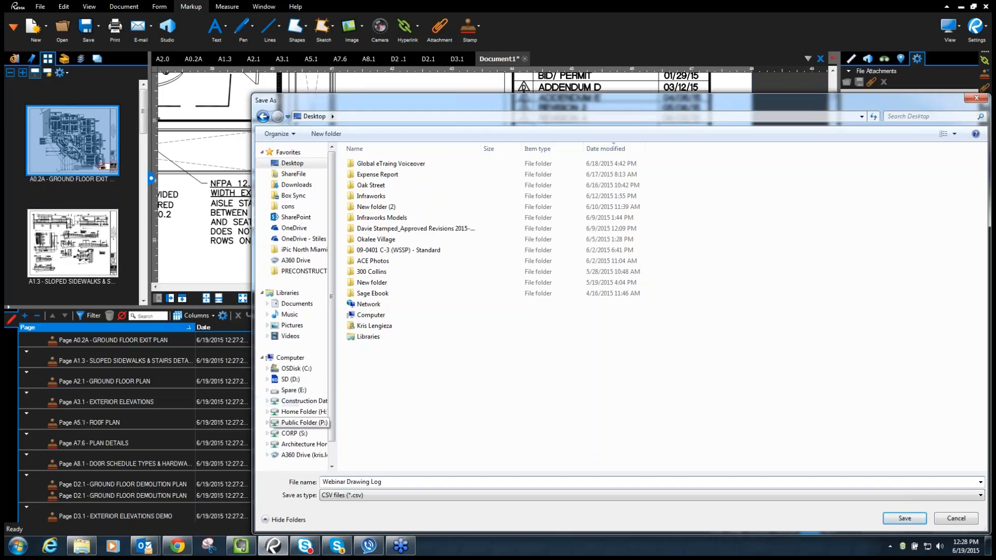
left_click(905, 519)
left_click(548, 349)
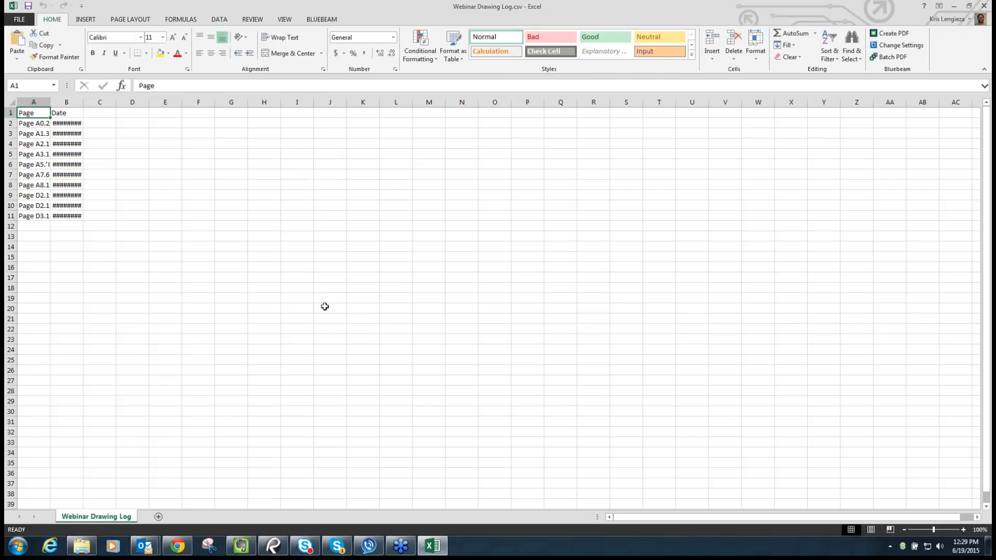
- Autofit columns A and B so the page names and full dates show
double_click(84, 102)
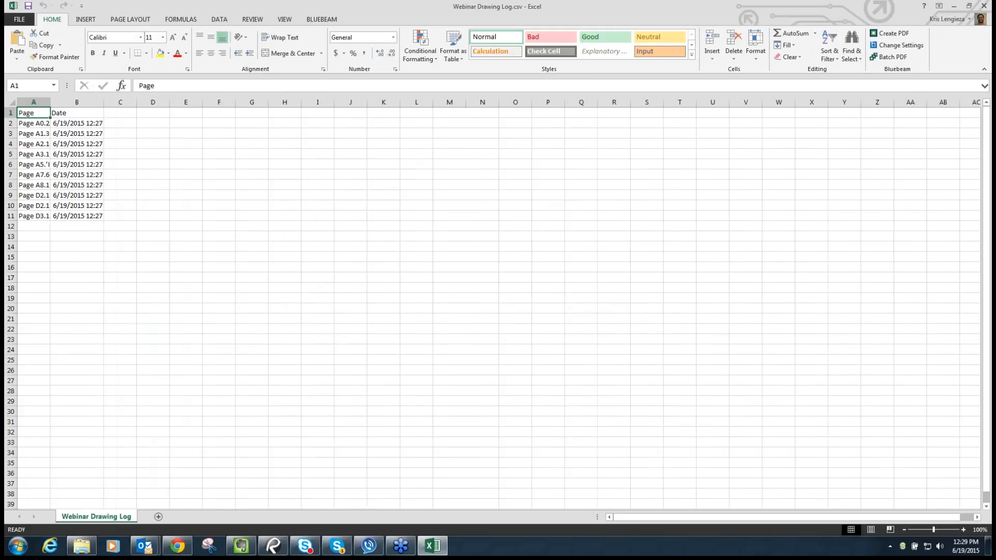
double_click(51, 102)
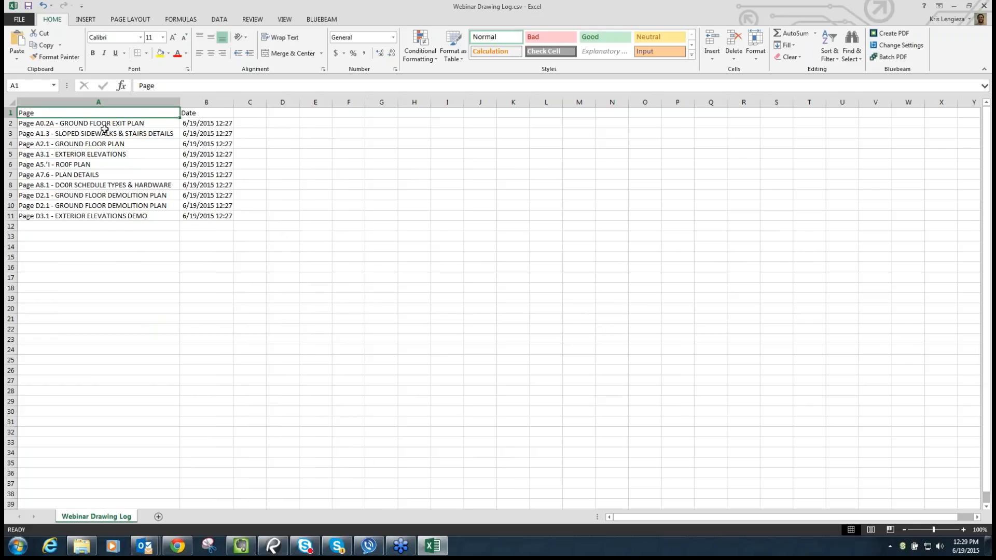
left_click_drag(104, 133, 206, 213)
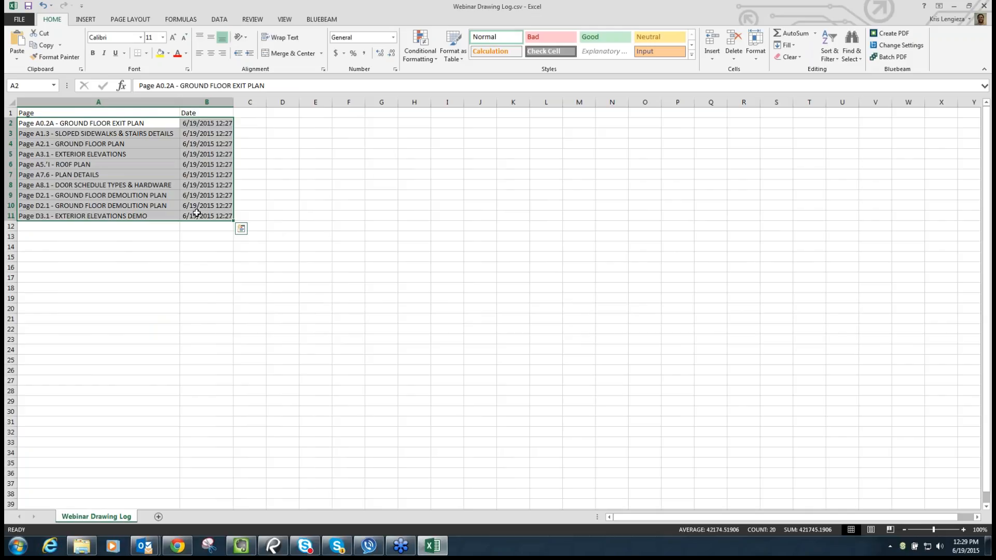
left_click(260, 124)
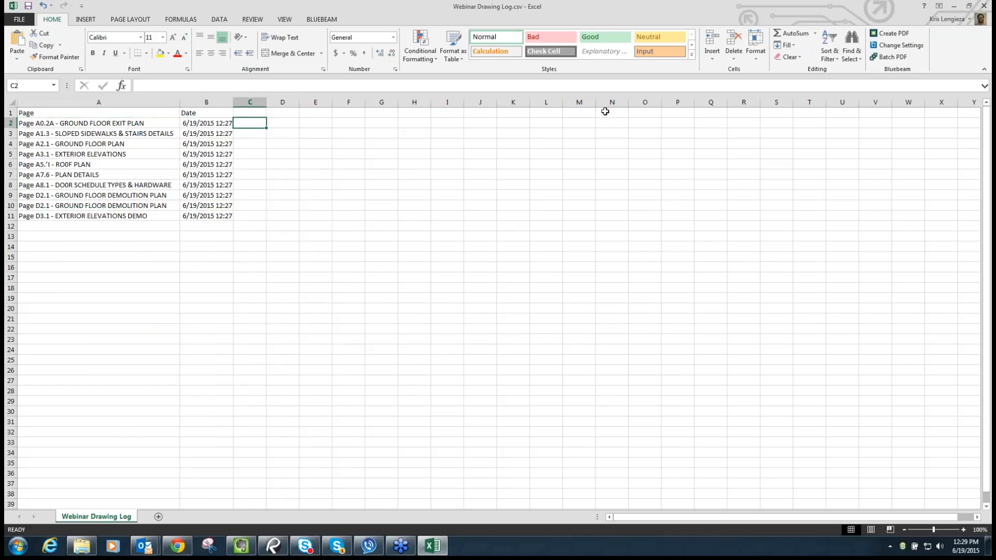
- Replace All 'Page ' with nothing to strip the Page prefix from column A
left_click(851, 52)
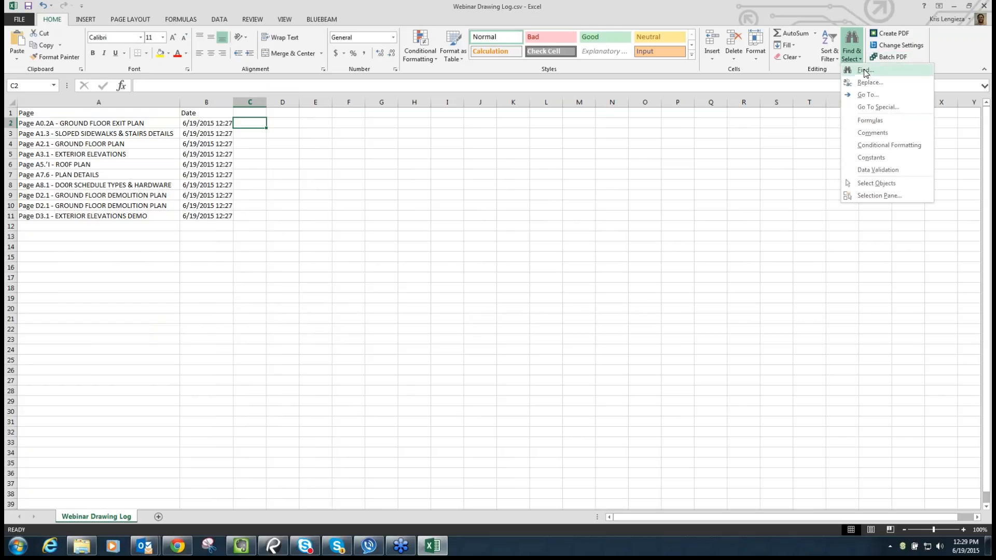
left_click(869, 83)
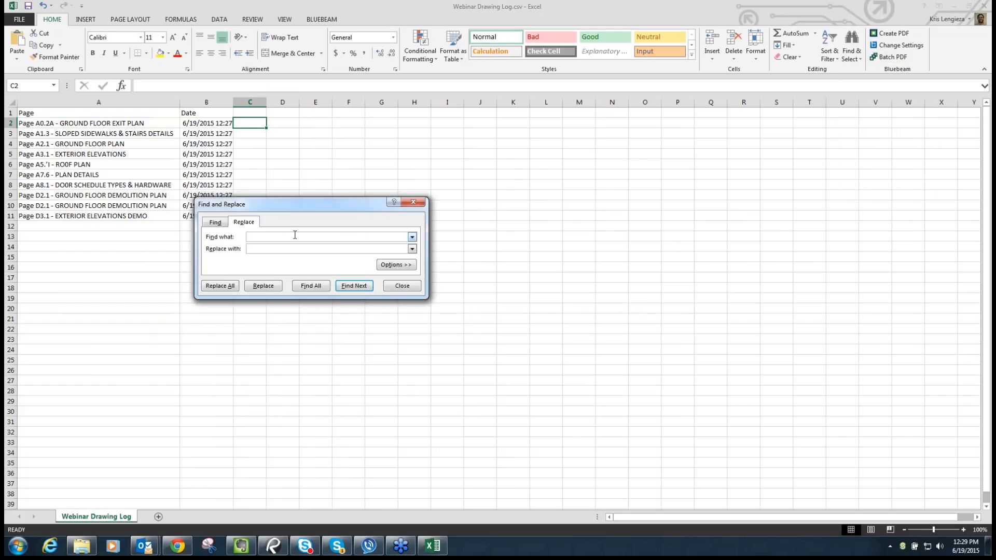
type("Page")
left_click(227, 289)
left_click(496, 295)
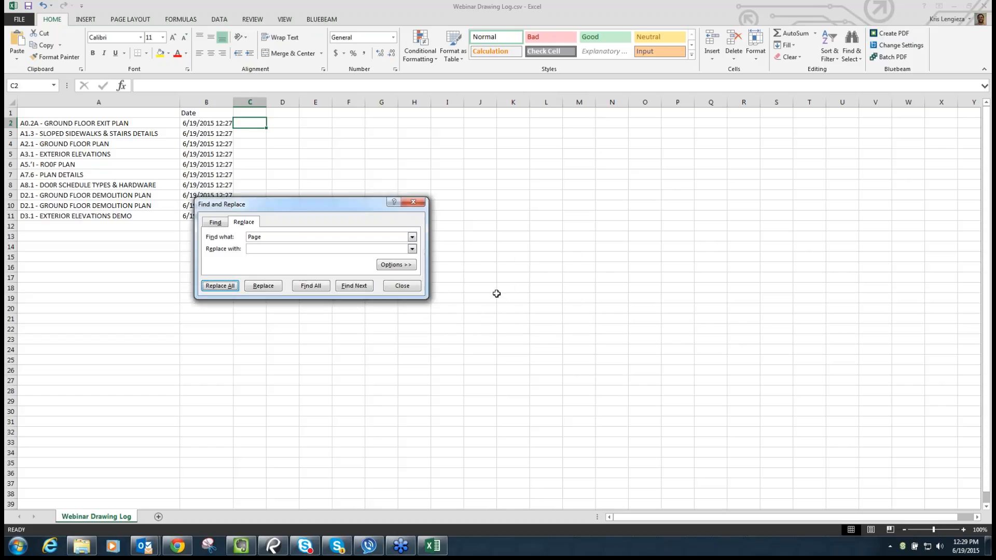
left_click(402, 286)
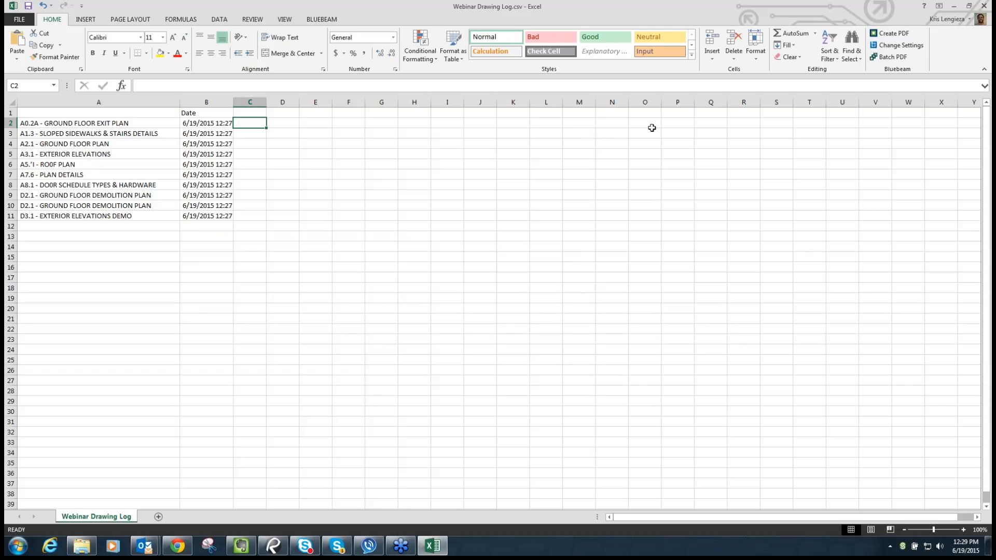
left_click(952, 8)
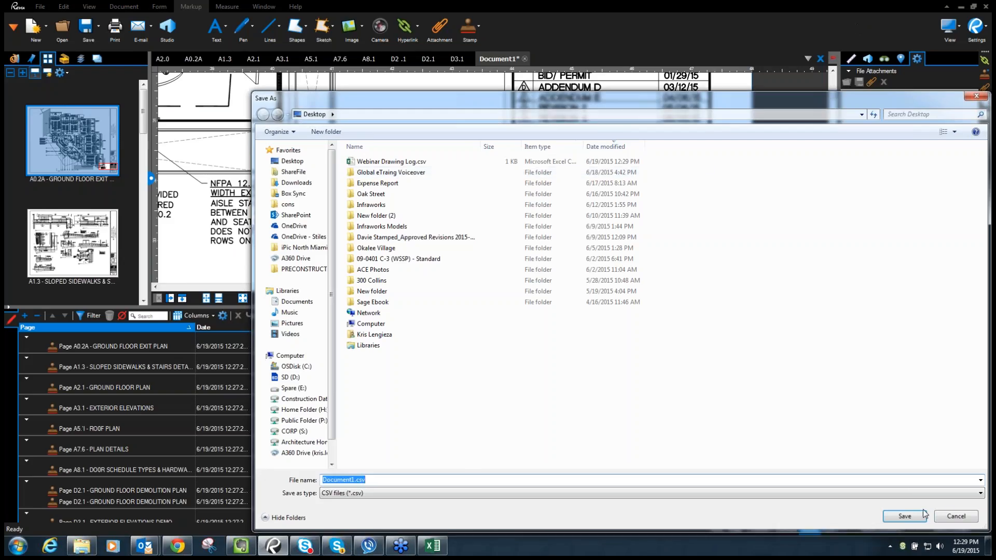
- Cancel the leftover Save As and CSV Summary dialogs and collapse the Markups List
left_click(951, 512)
left_click(580, 349)
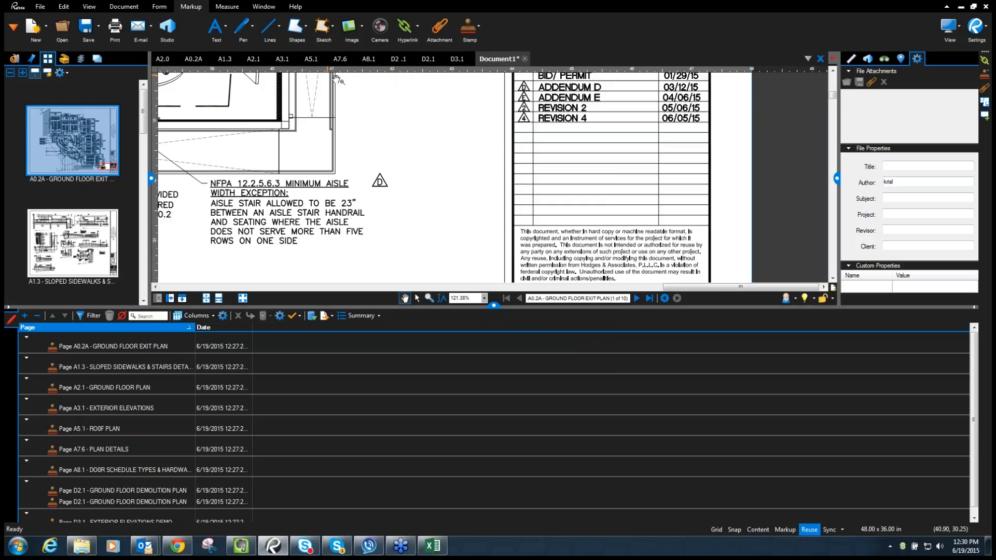
left_click(498, 306)
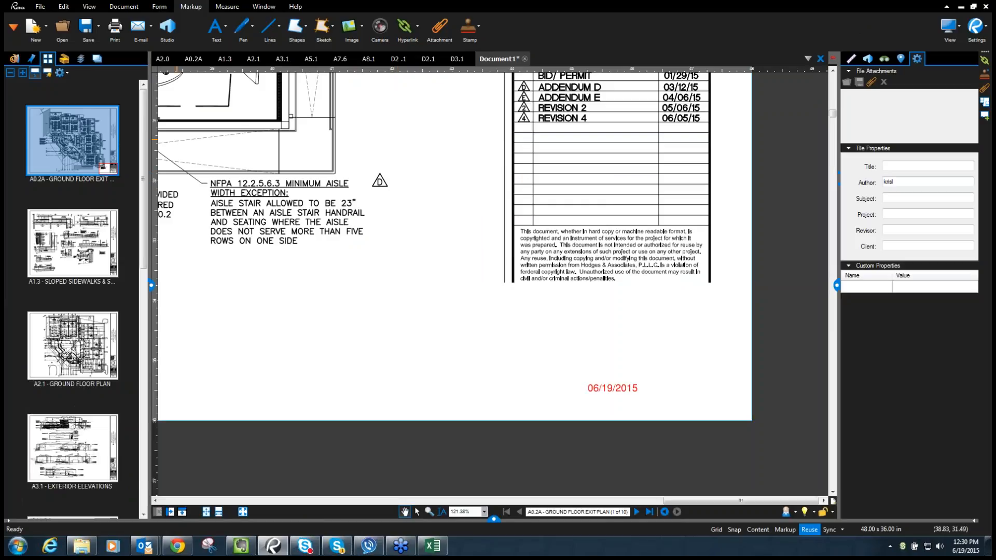
- Open Bluebeam Tips and Tricks.pdf from the Recents list in File Access
left_click(10, 61)
left_click(10, 73)
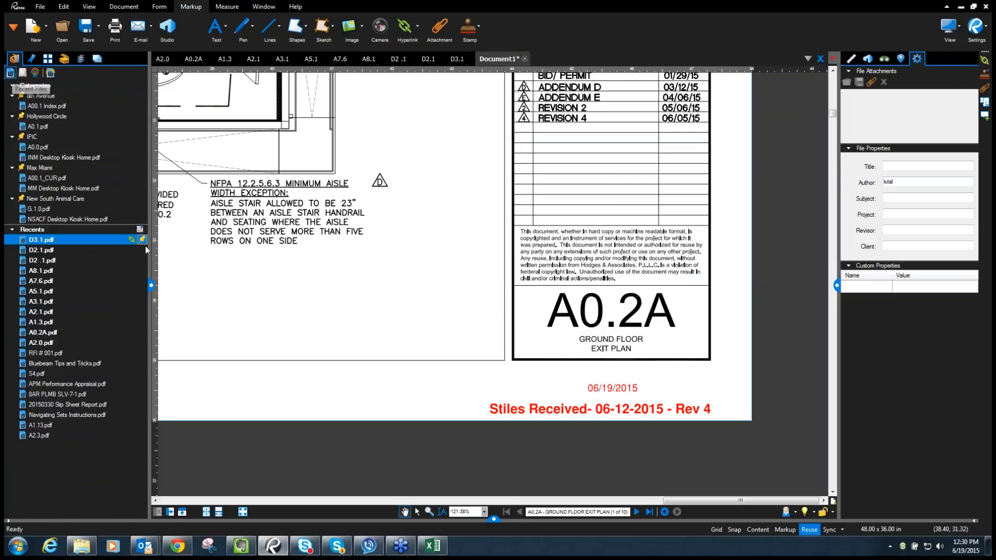
left_click(72, 365)
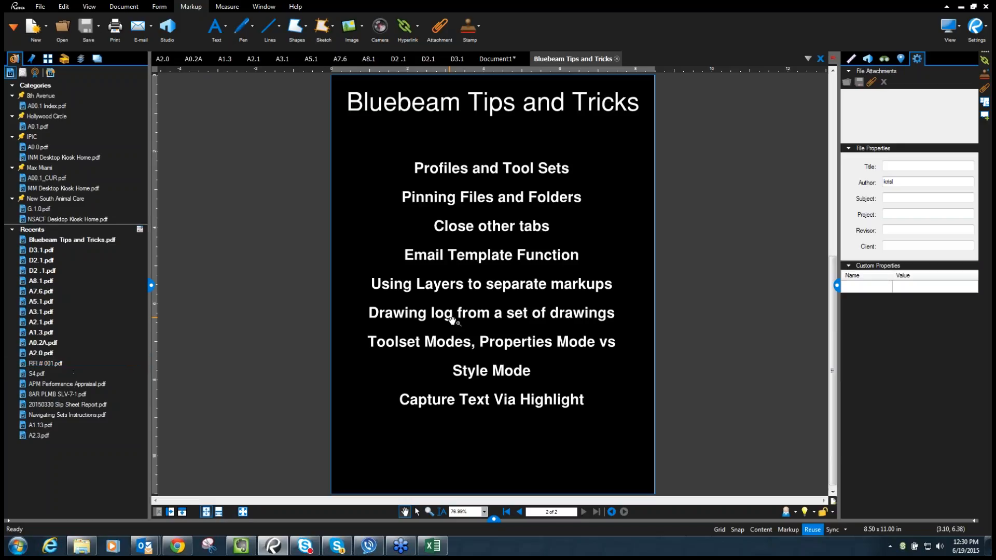
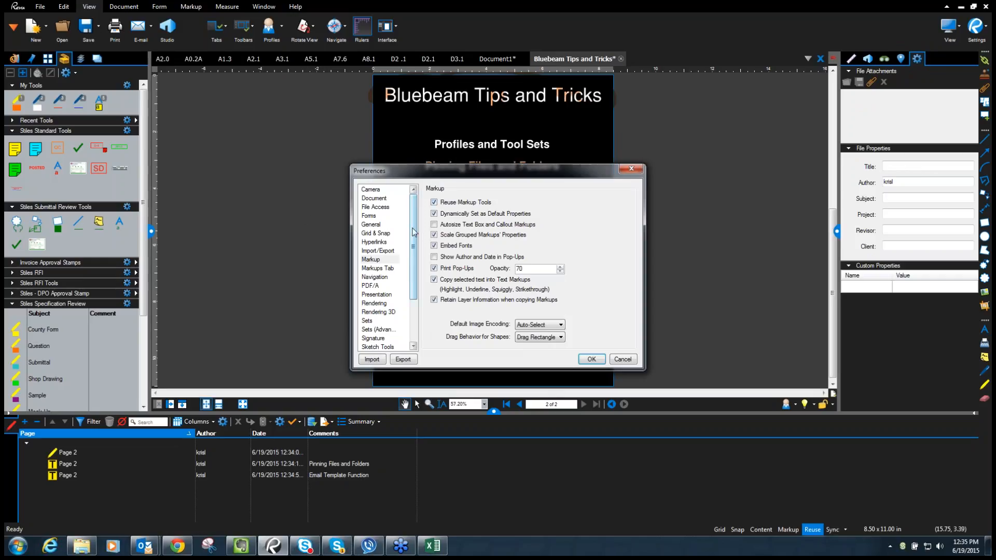
- In Markup preferences, toggle Copy selected text into Text Markups off and back on, then confirm
left_click(372, 261)
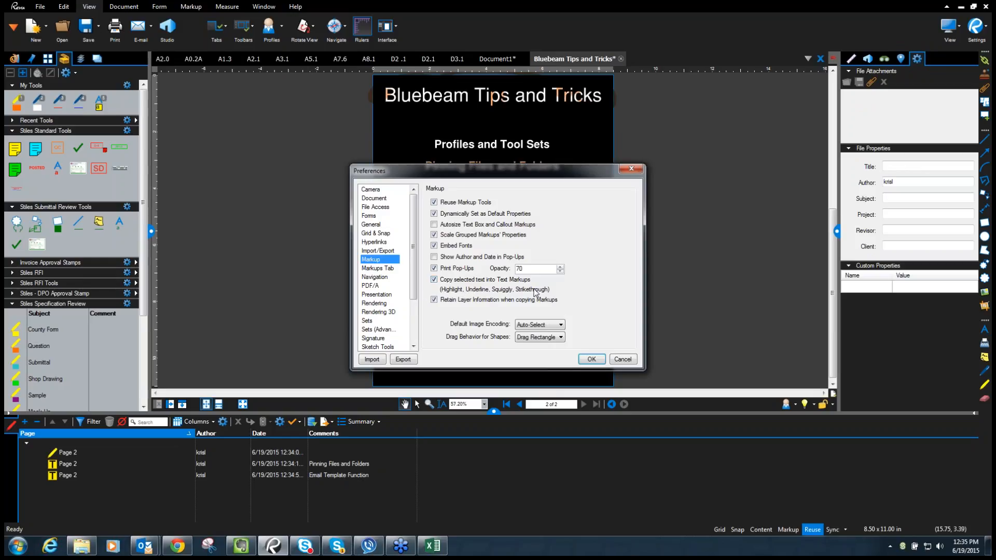
left_click(434, 281)
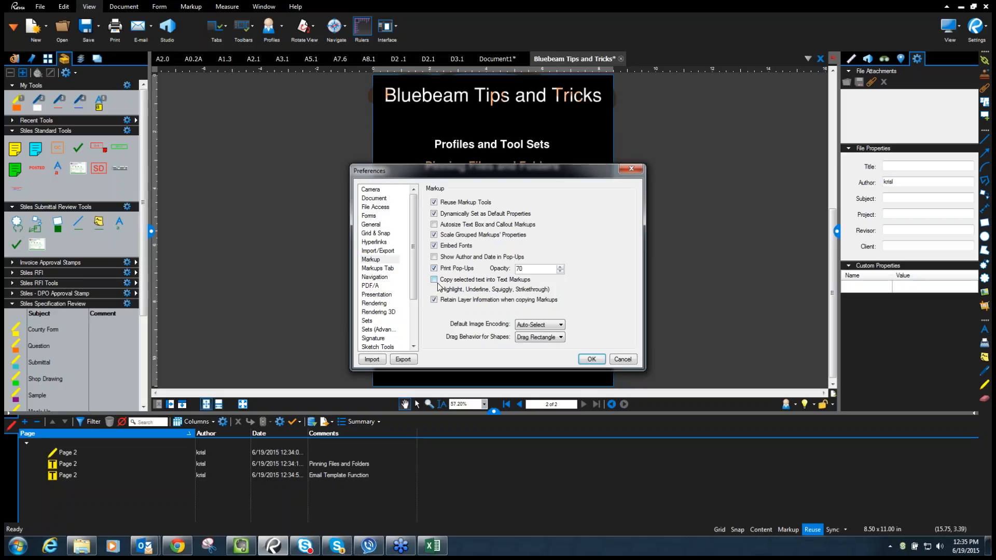
left_click(434, 280)
left_click(592, 359)
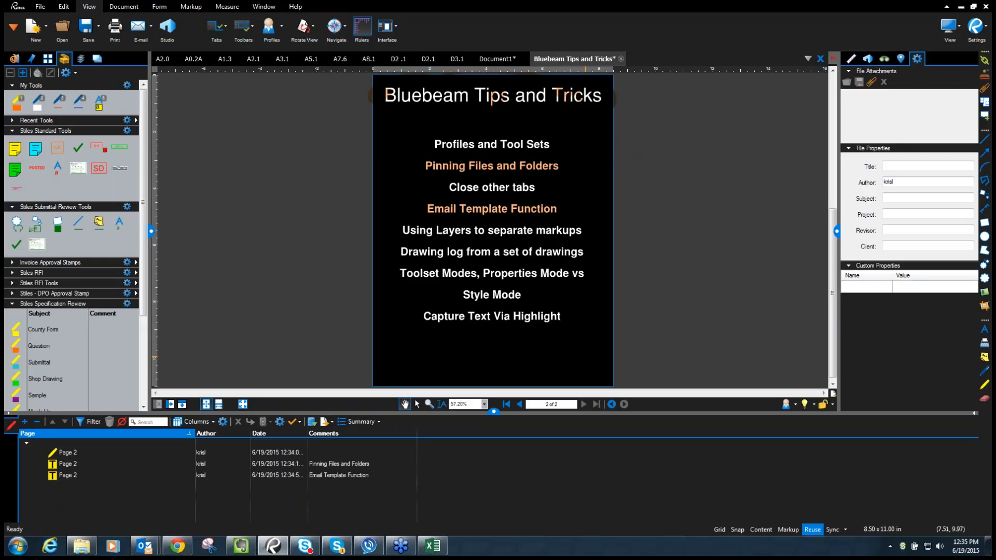
- Empty the Pinning Files and Folders highlight comment and collapse Stiles Submittal Review and Standard Tools
double_click(376, 466)
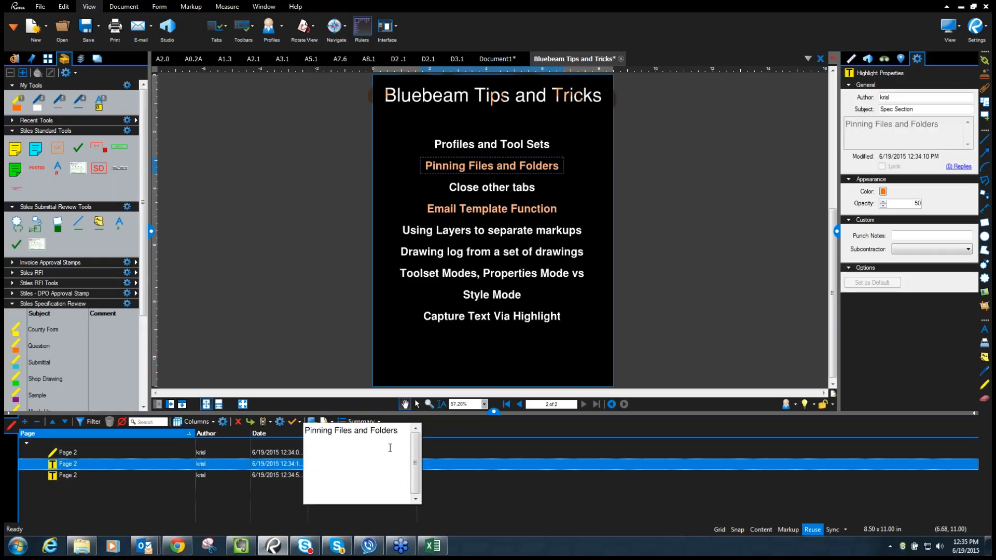
key("ctrl+a")
key("Delete")
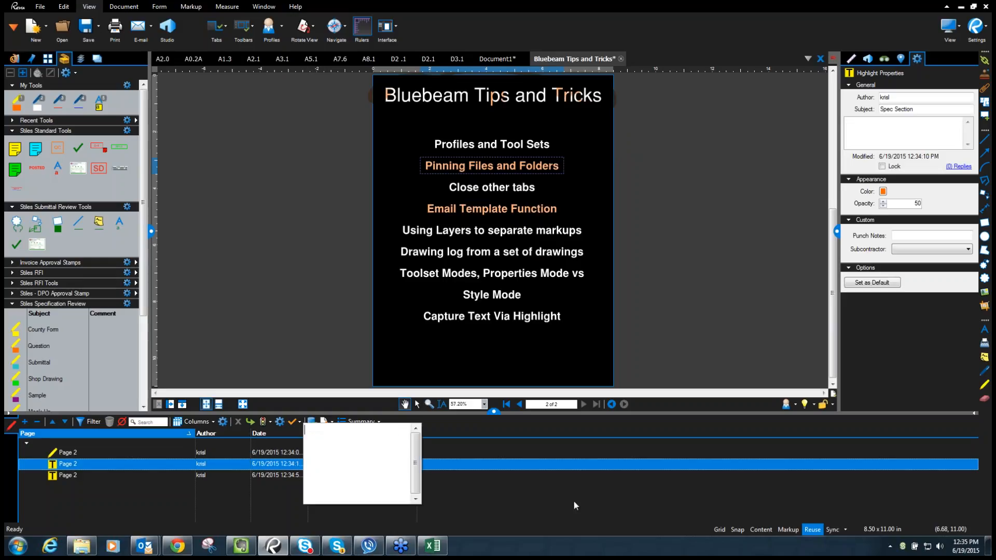
left_click(574, 502)
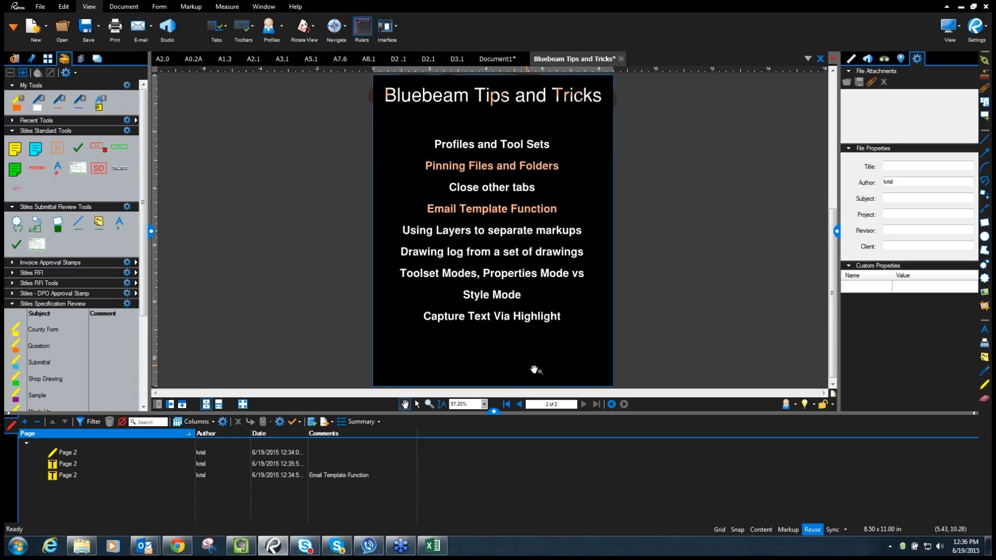
left_click(12, 207)
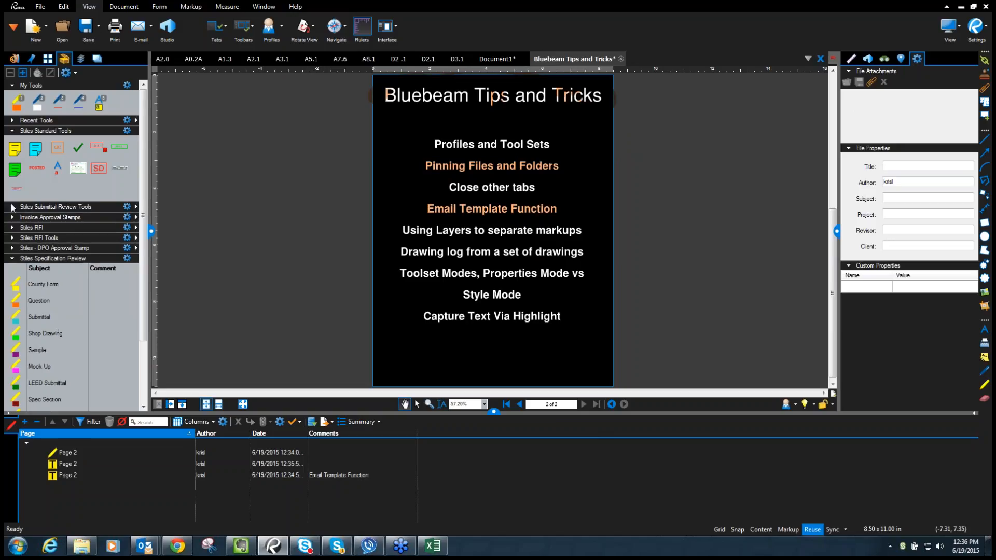
left_click(12, 131)
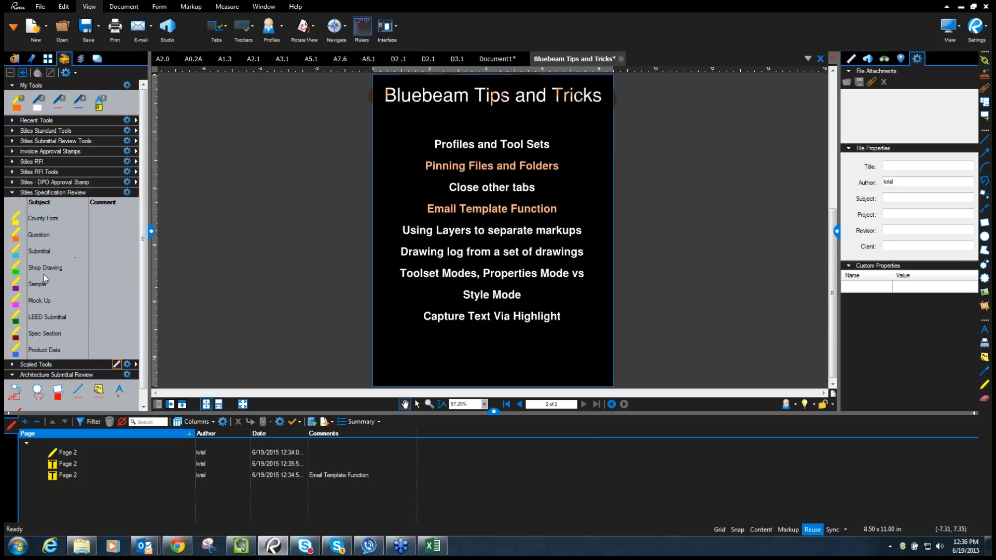
- Open Div_02.pdf from ShareFile > iPic North Miami > C.09 > 11 Drawings > 00-Specifications
left_click(63, 27)
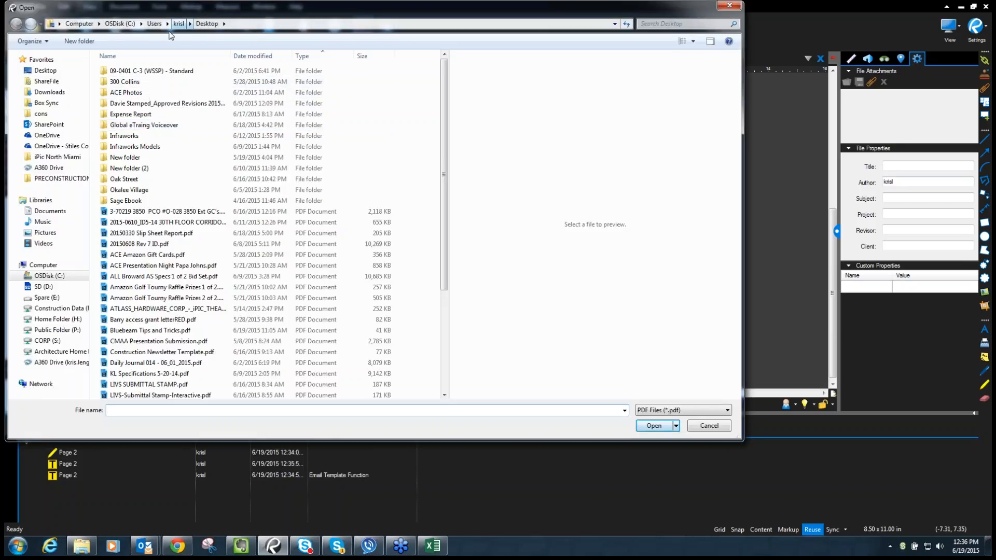
left_click(47, 81)
double_click(115, 82)
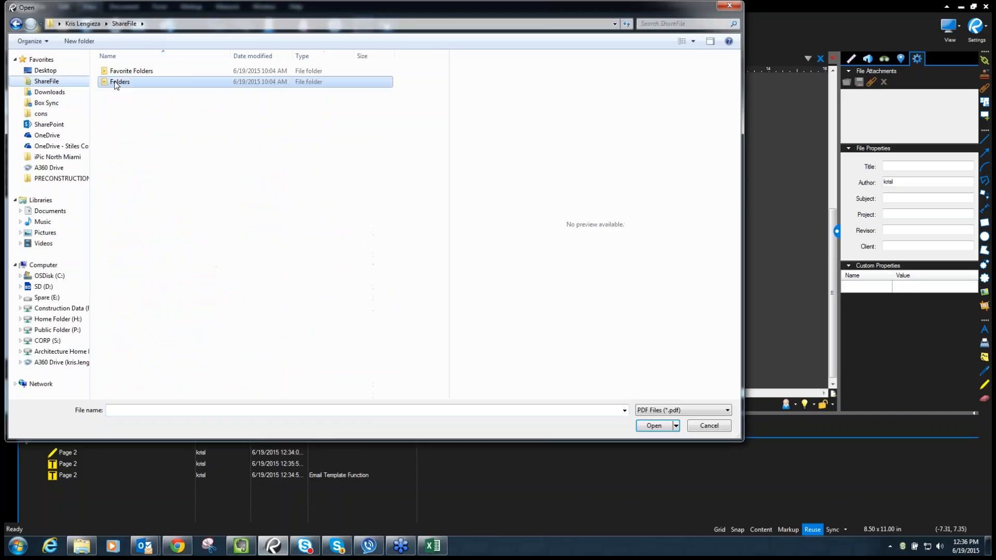
double_click(128, 118)
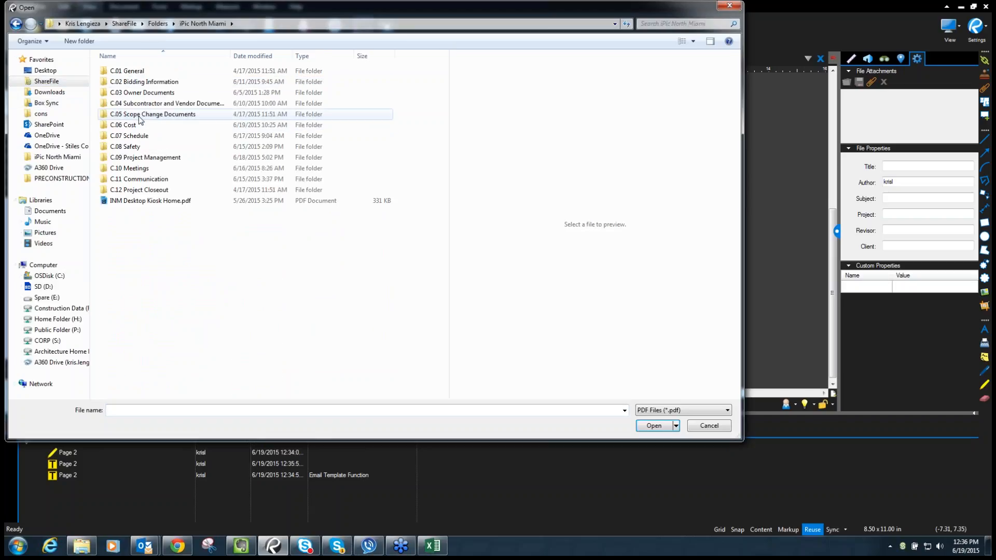
double_click(157, 158)
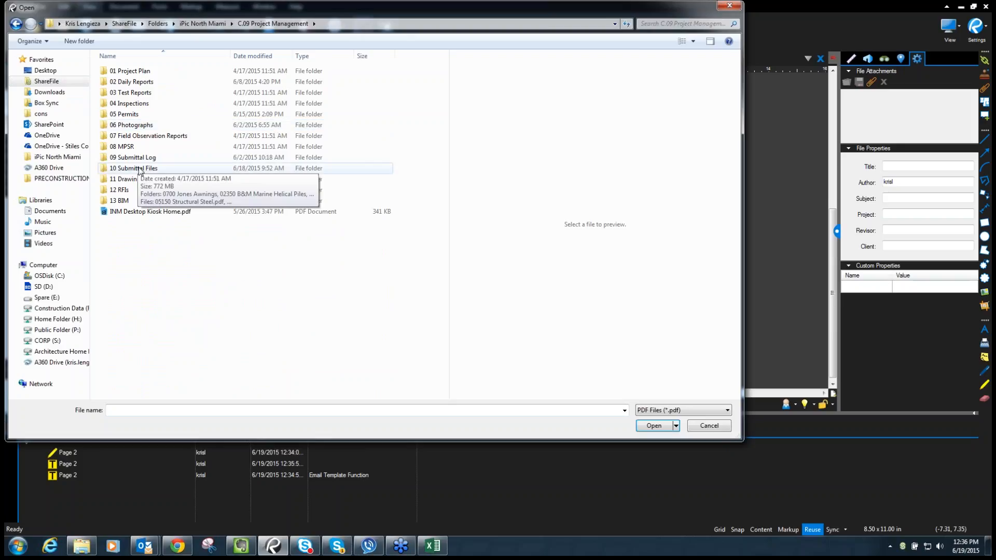
double_click(137, 179)
left_click(153, 72)
double_click(154, 75)
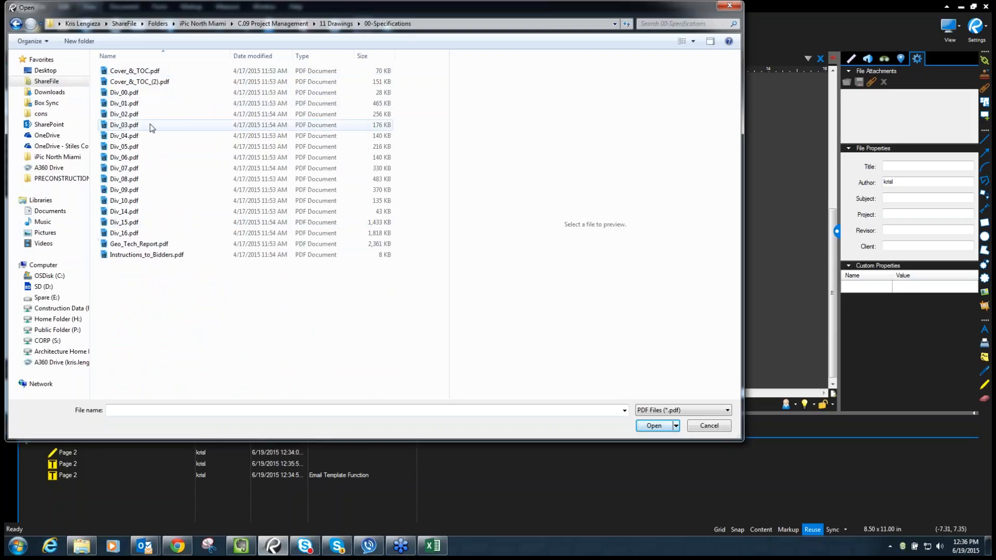
double_click(126, 114)
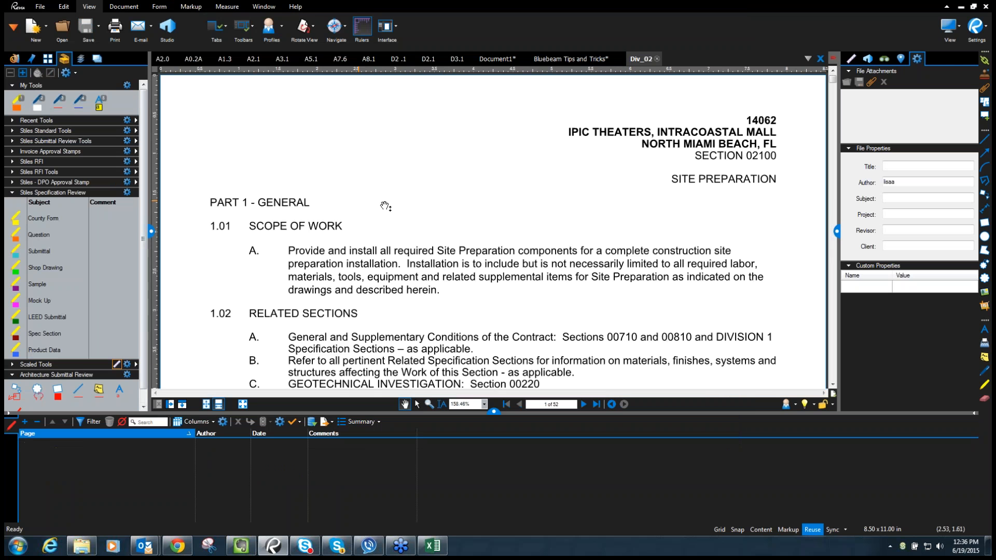
- Search Div_02 for 'submittal' and jump to the first match in page 6's 1.04 Submittals
scroll(514, 175, "down", 10)
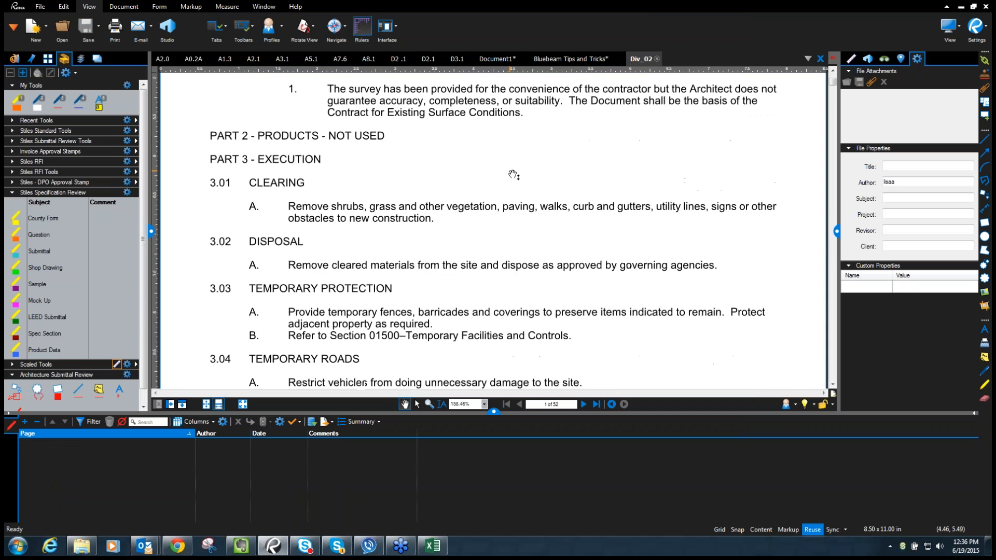
scroll(514, 176, "down", 10)
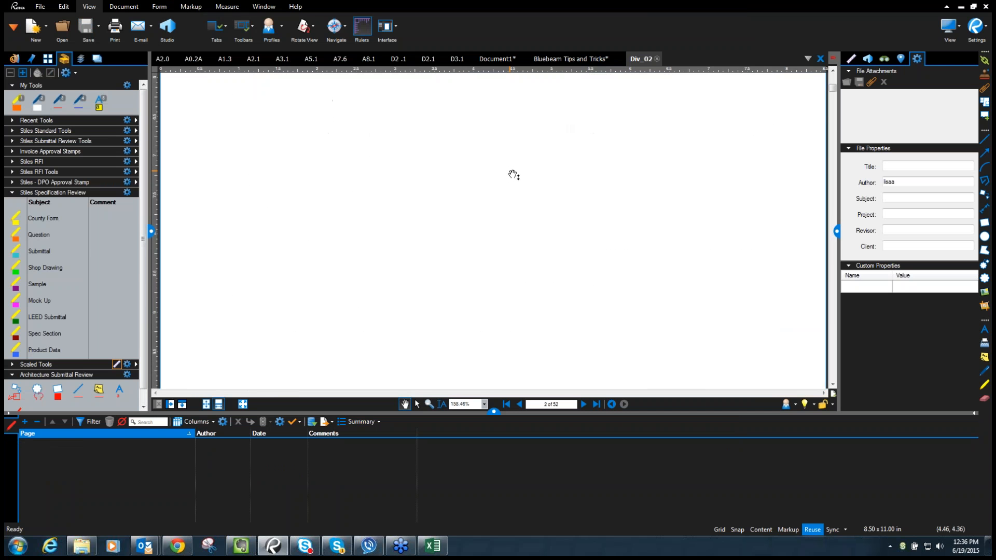
left_click(885, 60)
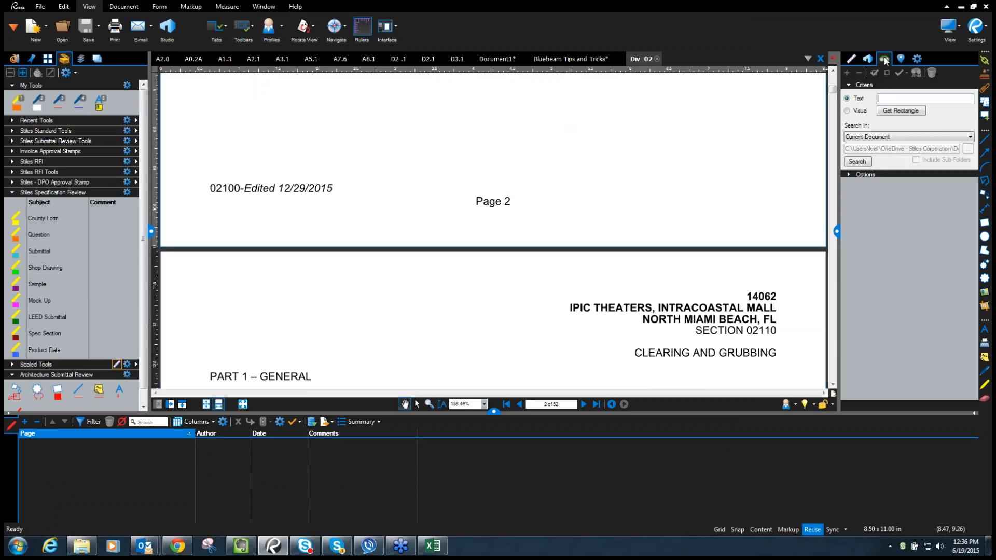
left_click(900, 99)
type("submittal")
key("Return")
left_click(960, 192)
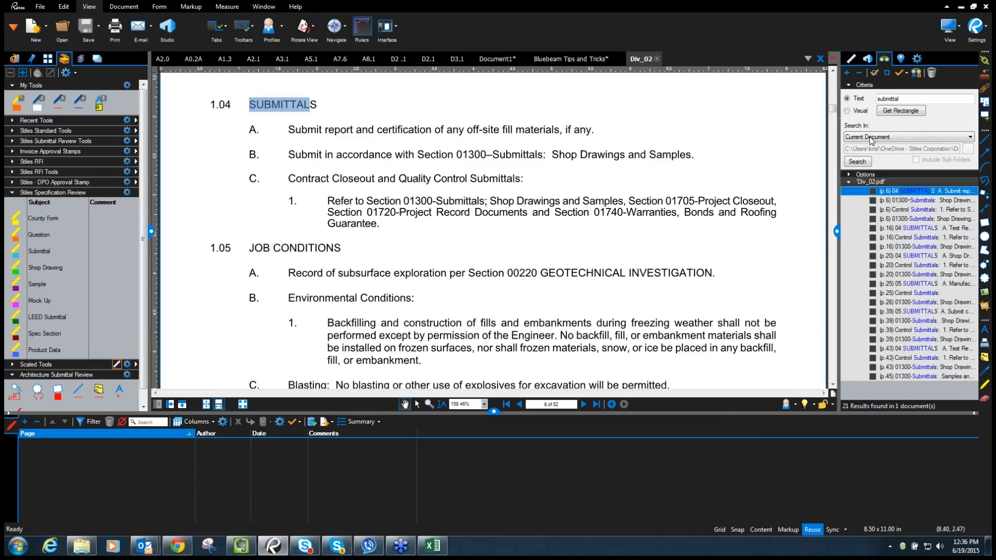
left_click(494, 412)
scroll(515, 325, "up", 3)
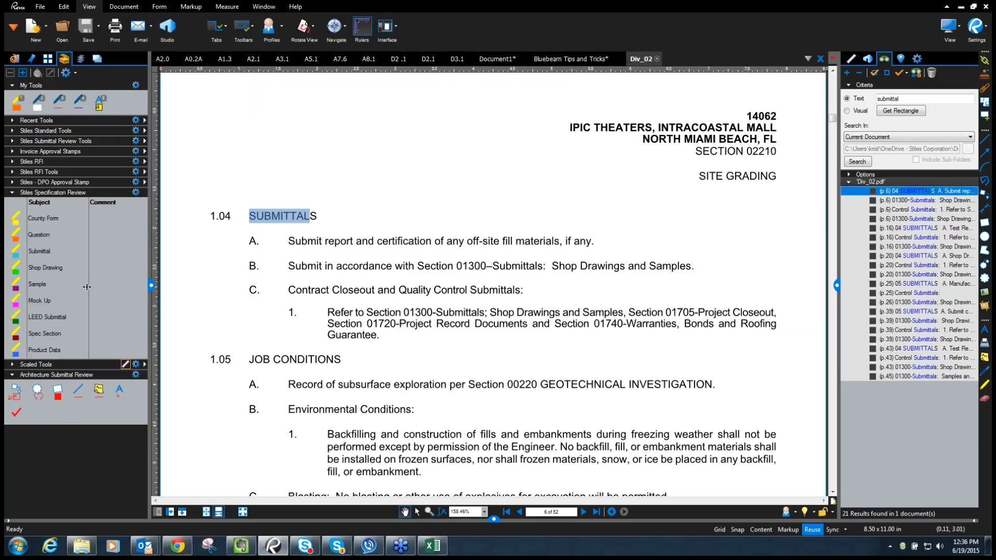
- Highlight item A's off-site fill materials sentence with the Submittal highlighter
left_click(42, 252)
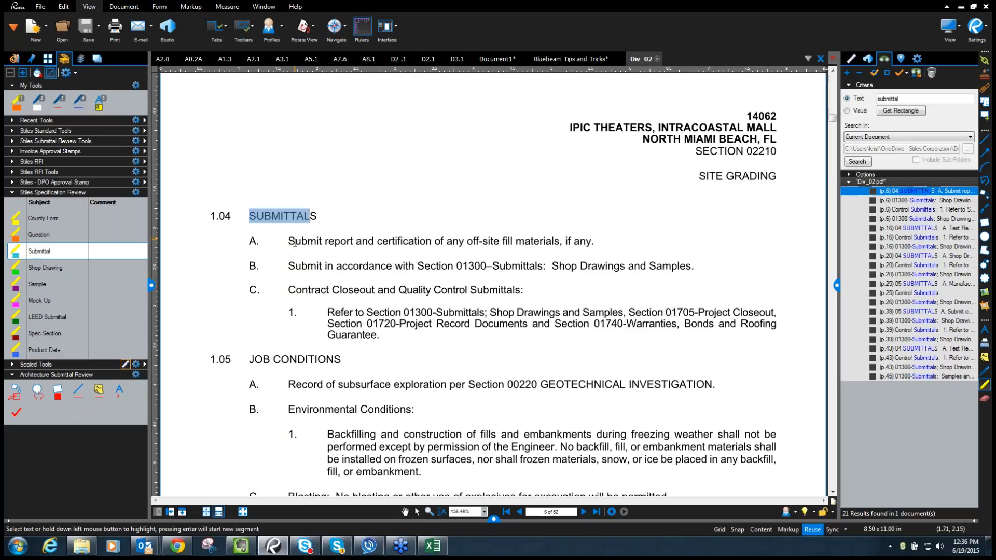
left_click_drag(289, 242, 560, 241)
left_click(493, 519)
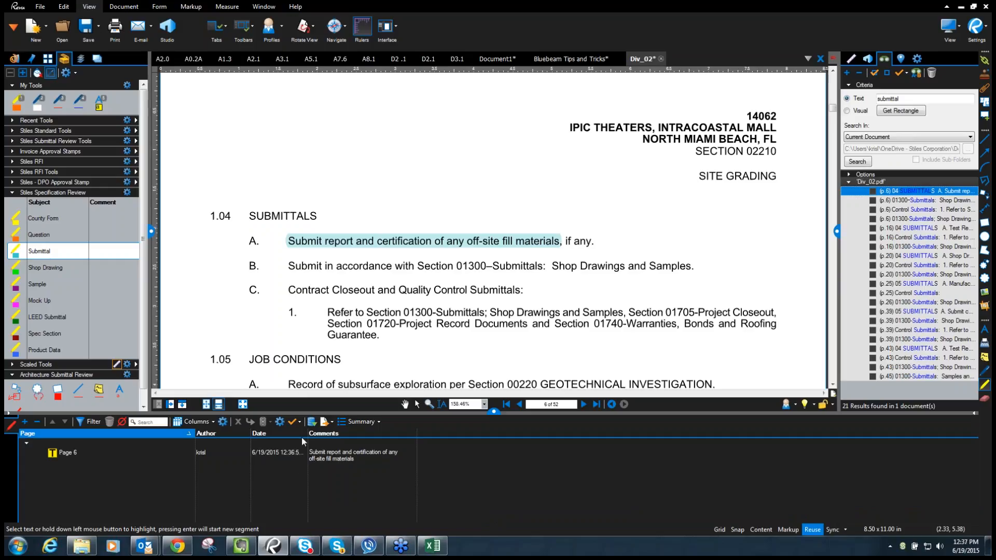
- Open Manage Columns from the markups list Columns dropdown
left_click(212, 423)
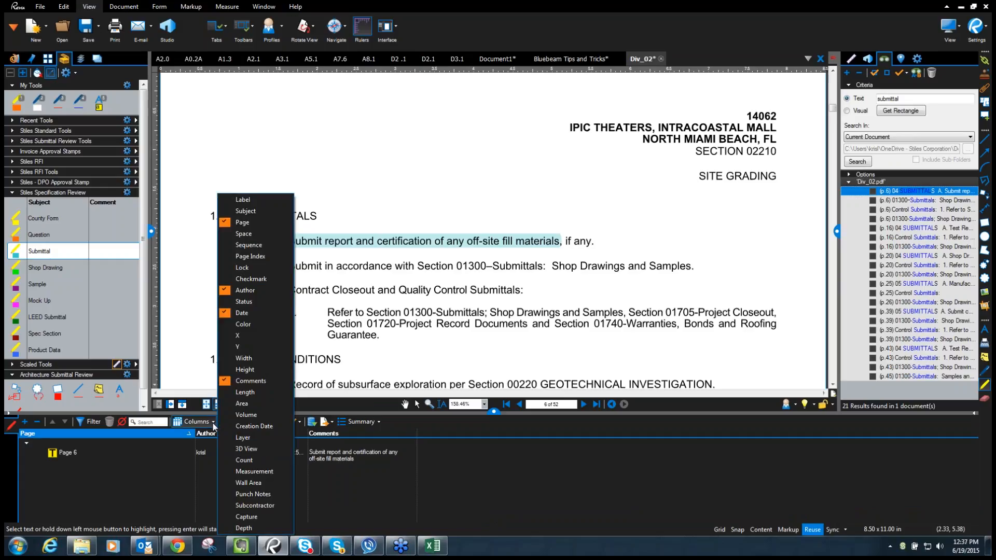
left_click(213, 424)
left_click(211, 424)
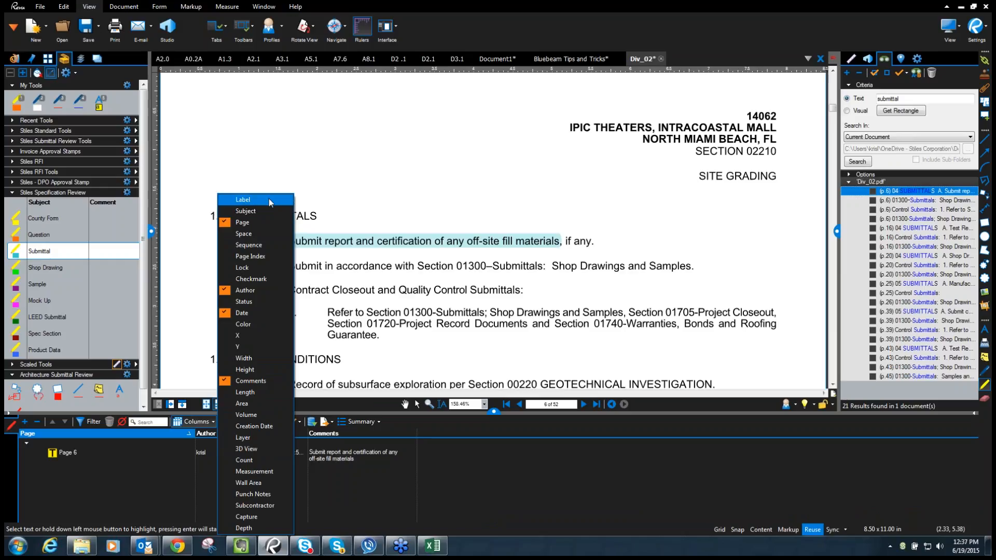
left_click(197, 422)
- Add a custom text column named Spec Section to the markups list
left_click(223, 422)
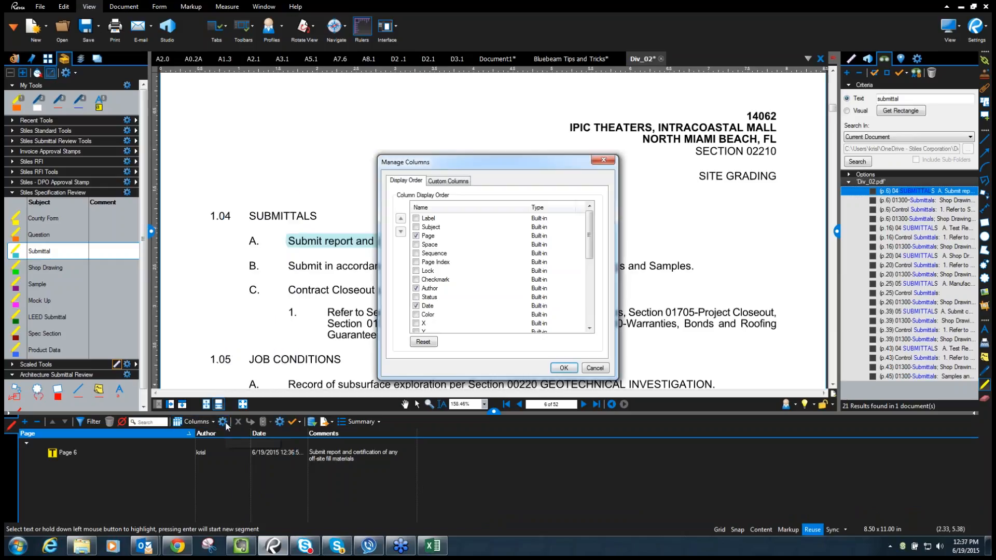
left_click(459, 181)
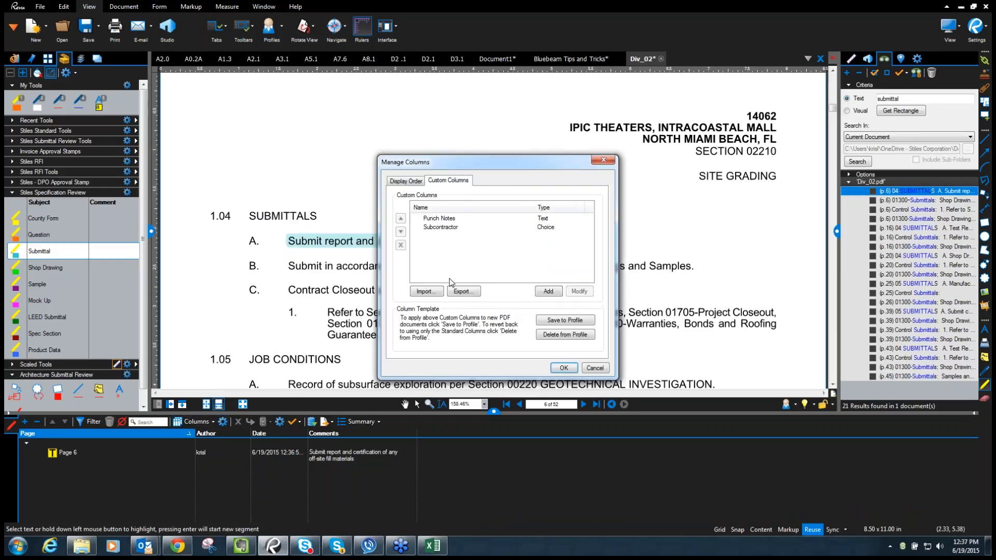
left_click(548, 291)
type("Spec Section")
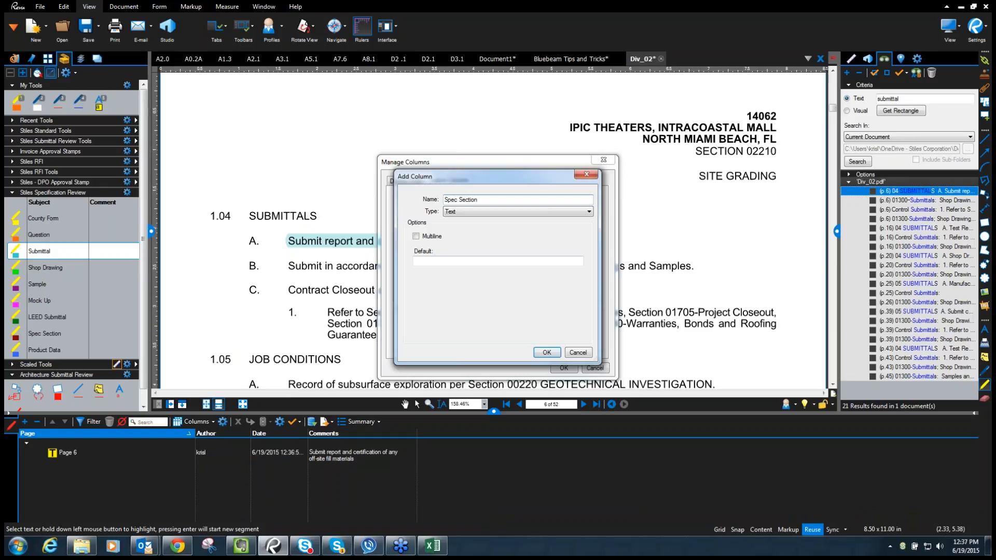
left_click(549, 352)
left_click(564, 368)
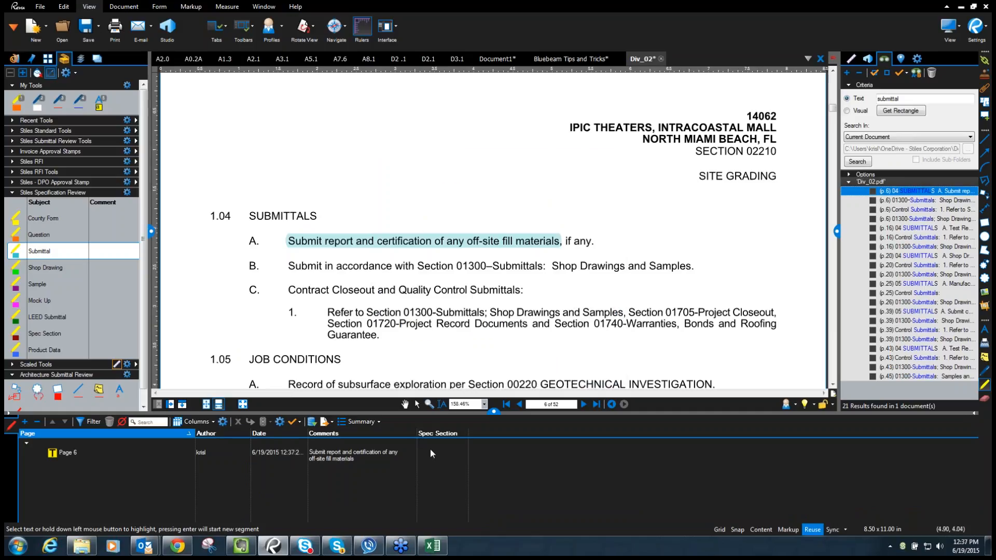
- Enter 02210 as the Spec Section for the page 6 submittal markup
double_click(434, 452)
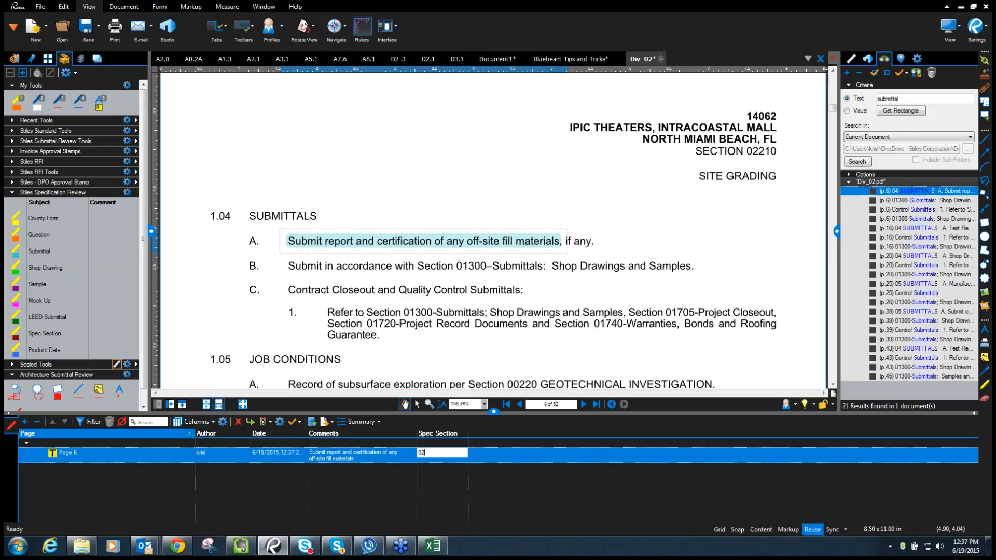
key("Return")
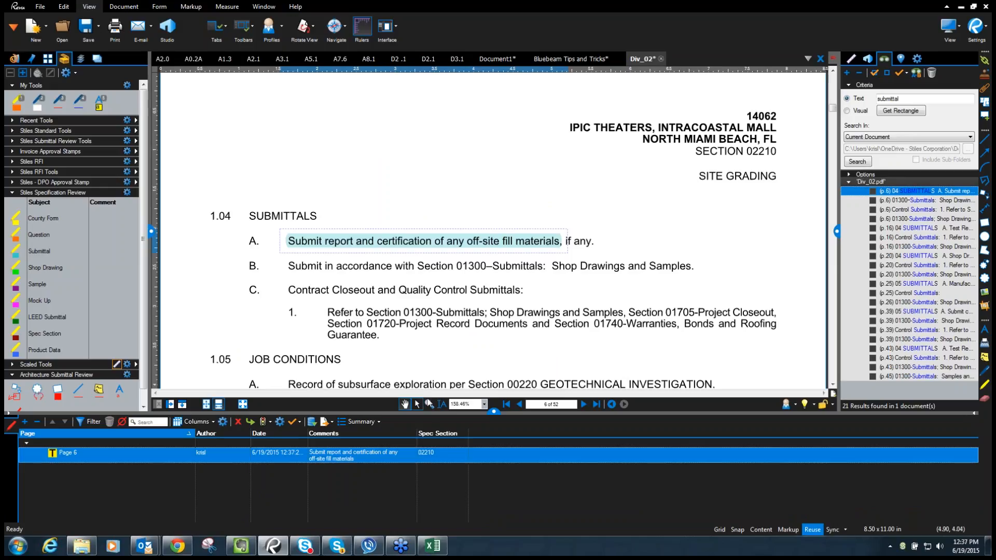
left_click(374, 291)
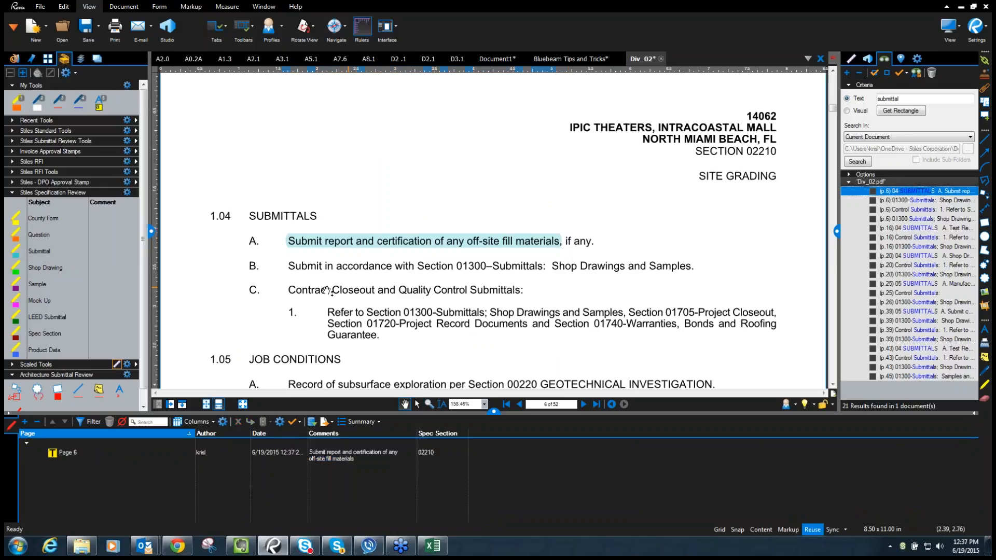
- Highlight line B's submittal sentence with the green Shop Drawing highlighter
scroll(414, 231, "down", 3)
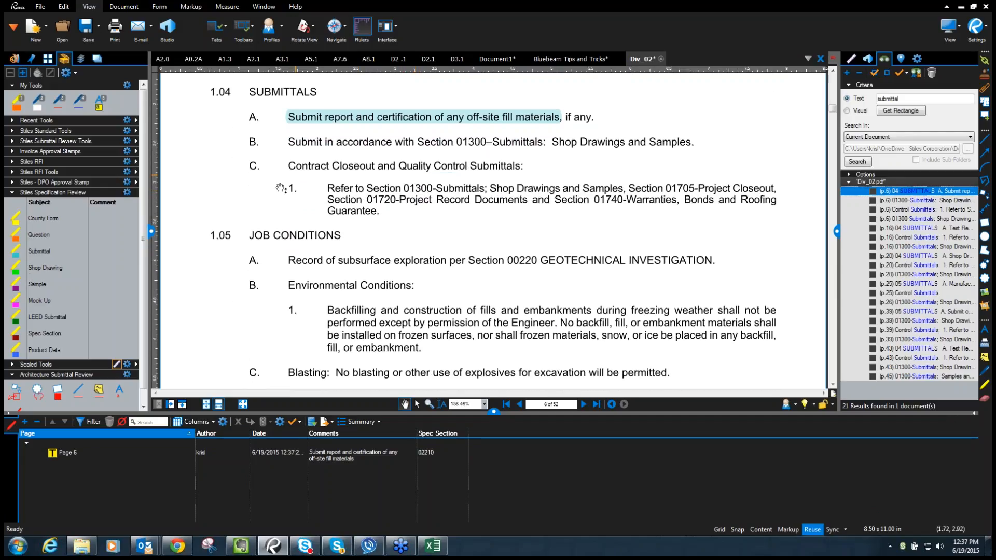
left_click(38, 268)
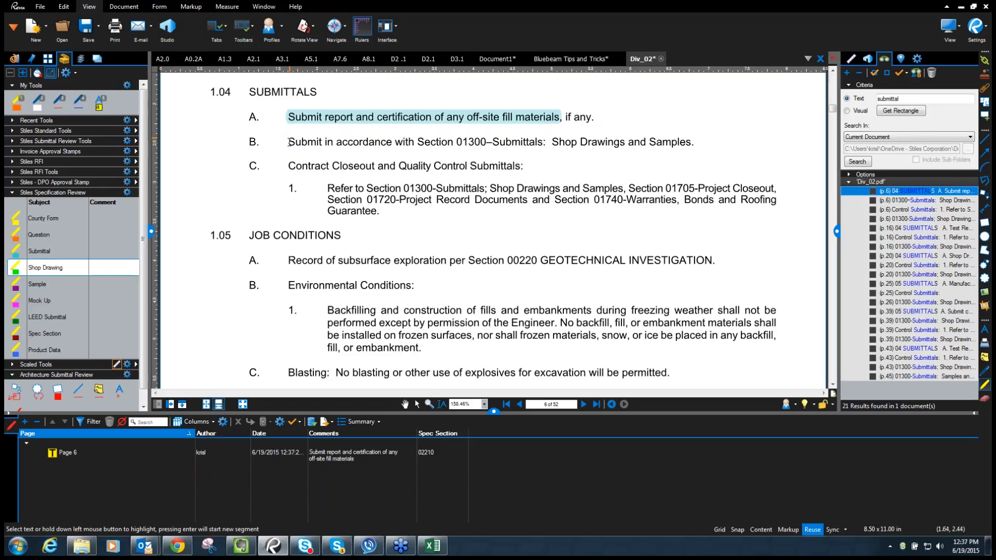
left_click_drag(288, 142, 693, 143)
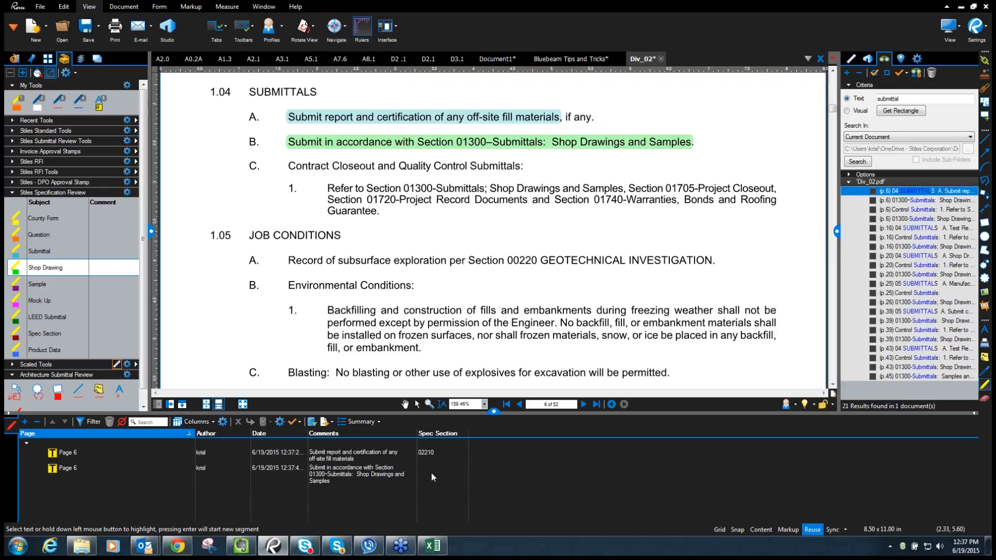
- Export the markups as a CSV summary named Div_02.csv to the Desktop
left_click(379, 421)
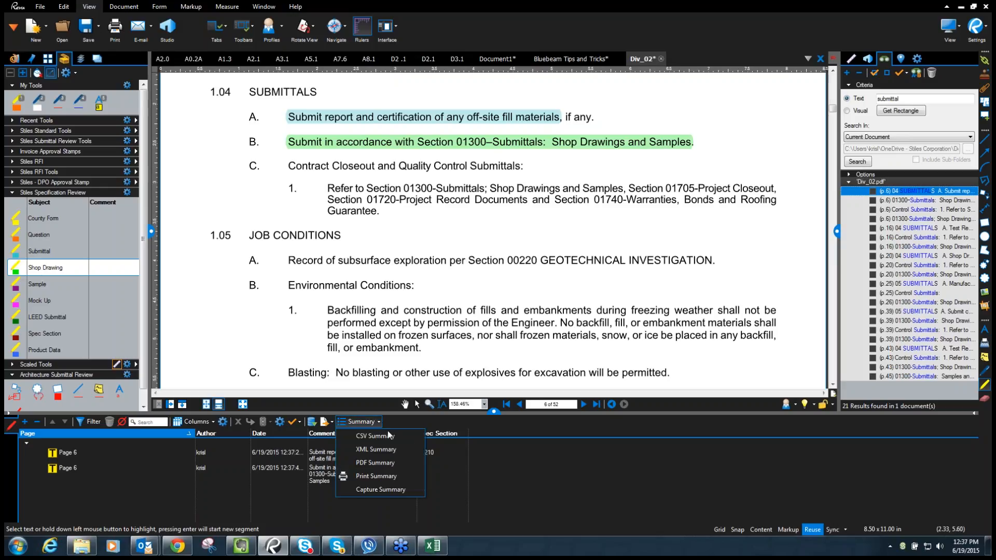
left_click(387, 437)
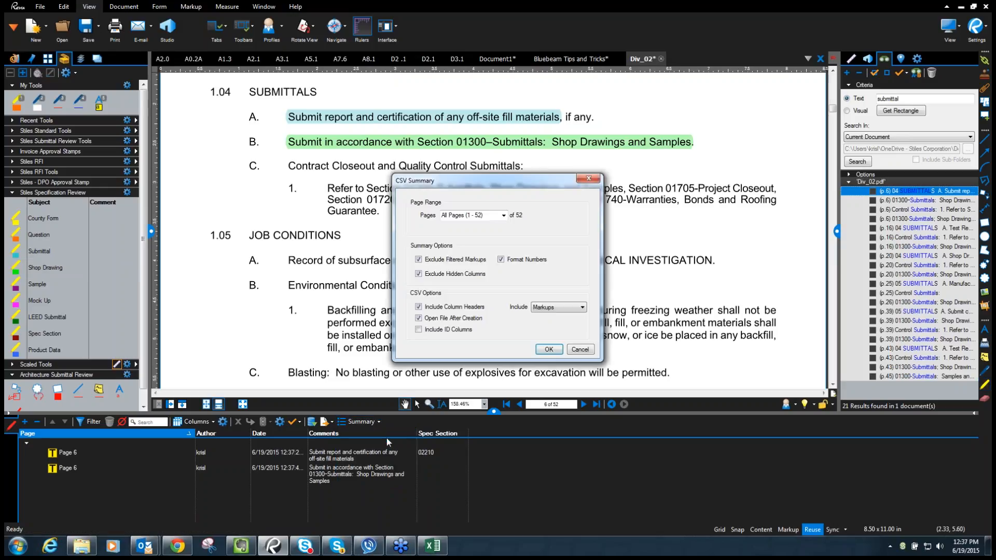
left_click(554, 352)
left_click(307, 164)
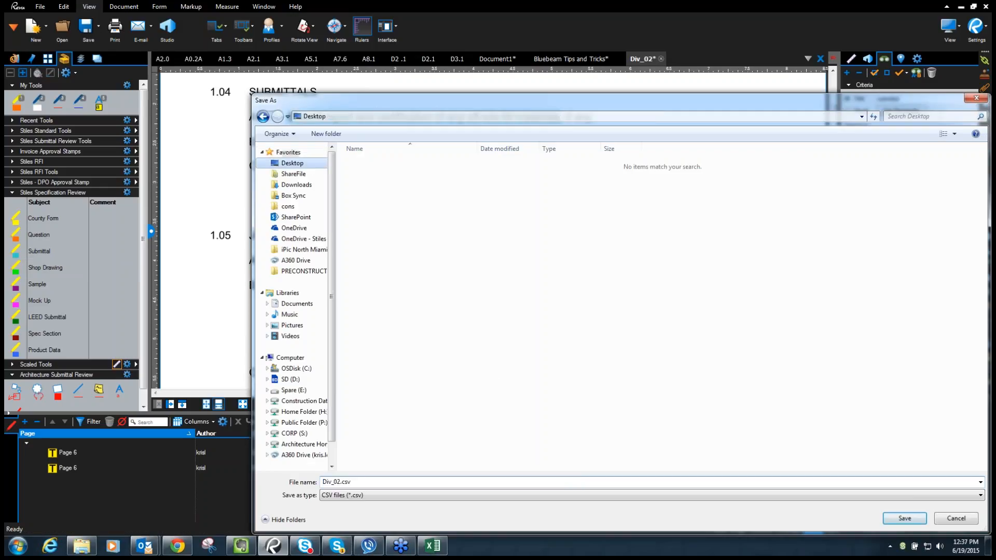
left_click(904, 518)
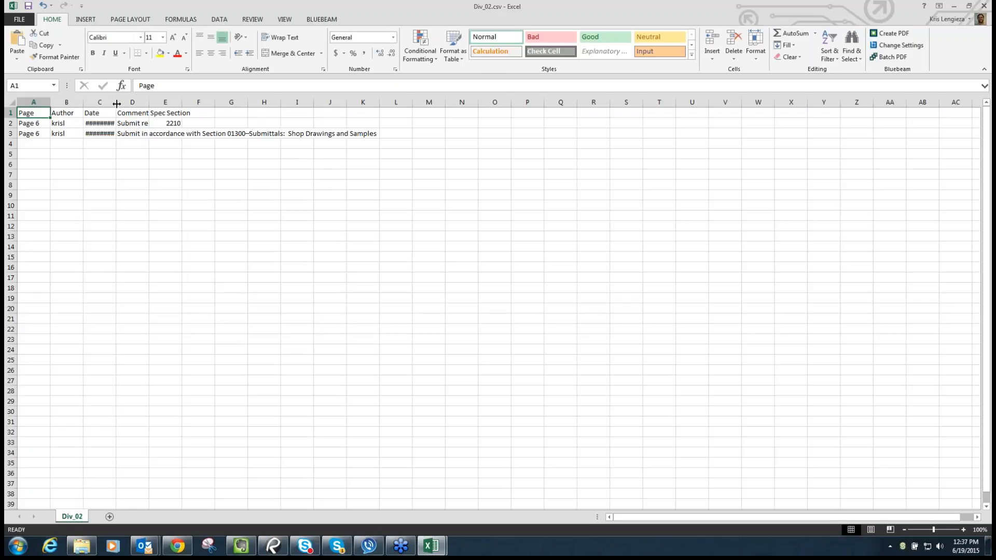
- Auto-fit columns C and D in Excel to review, then close Div_02.csv without saving
double_click(117, 101)
double_click(170, 102)
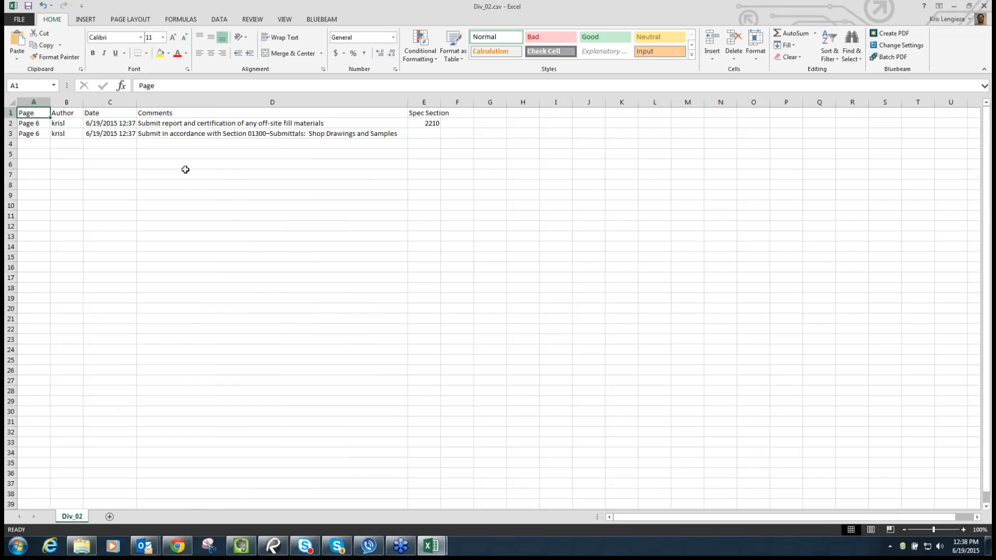
left_click(985, 5)
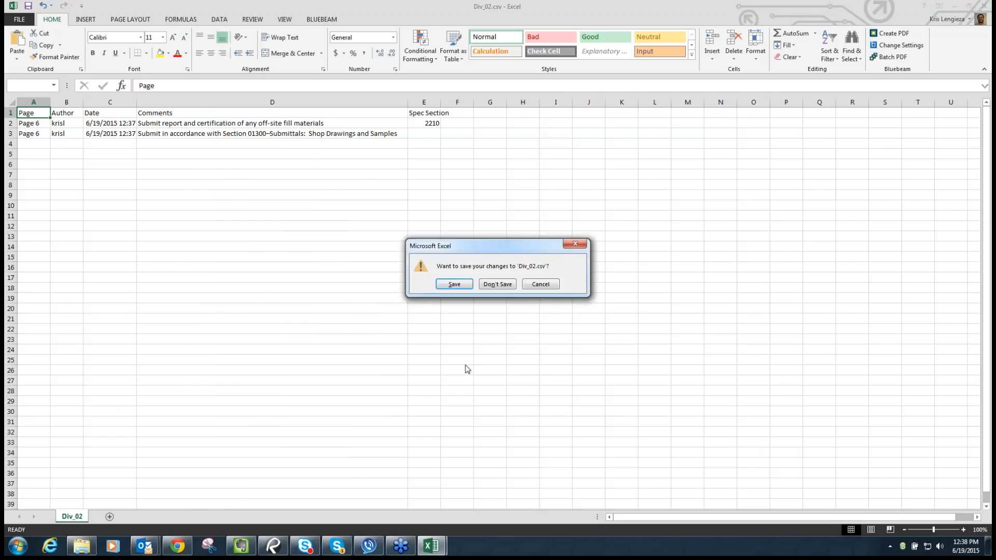
left_click(511, 285)
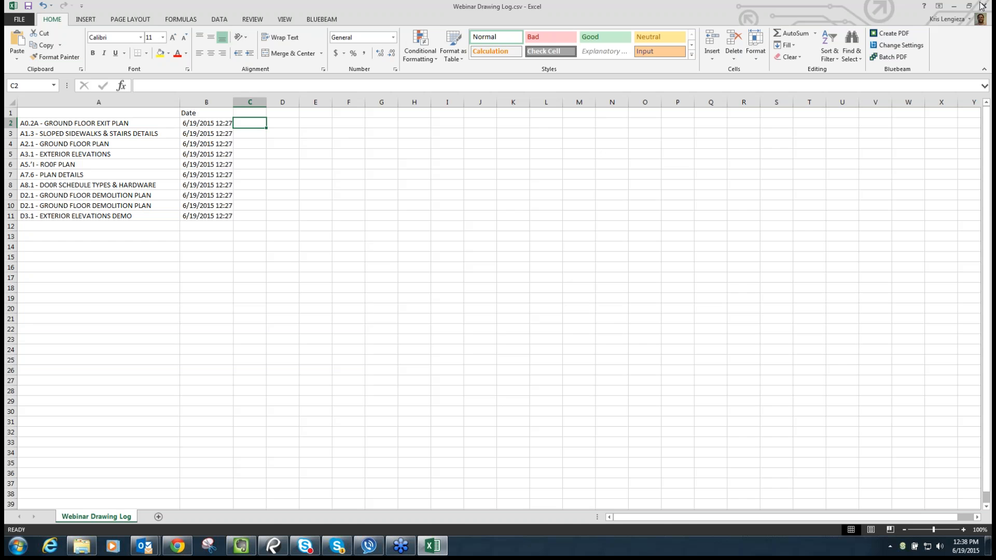
- Close Excel unsaved, close all Revu tabs except Bluebeam Tips and Tricks unsaved, and hide the markups list
left_click(984, 6)
left_click(499, 285)
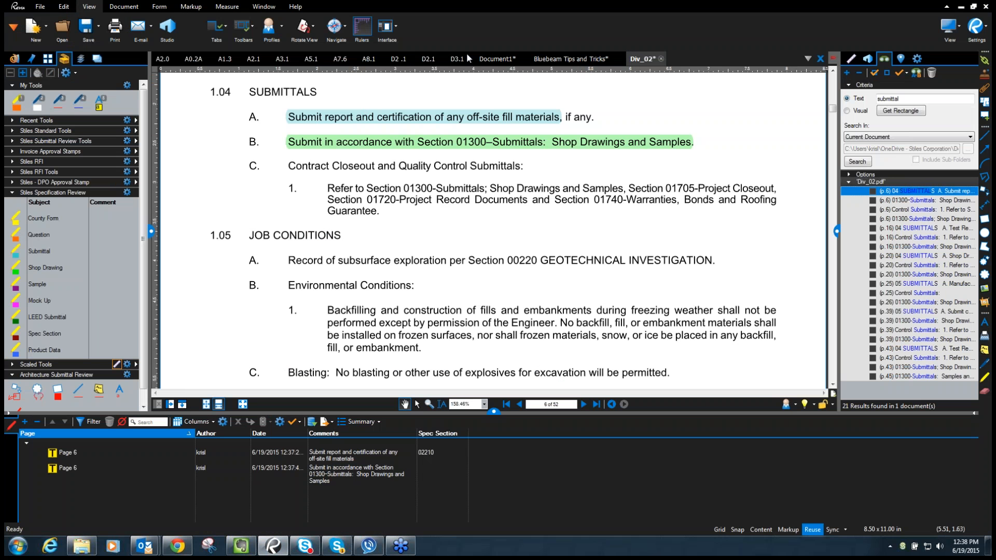
right_click(577, 59)
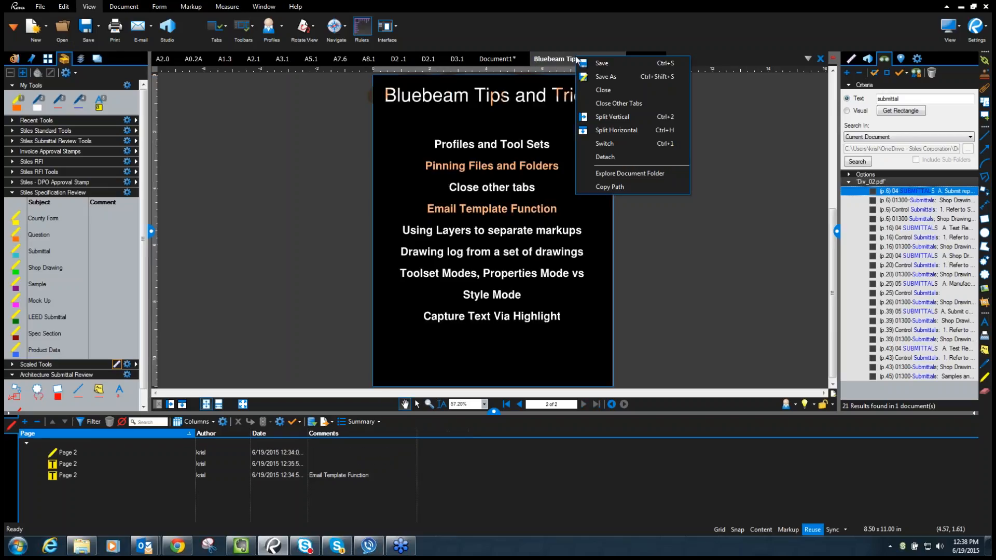
left_click(622, 101)
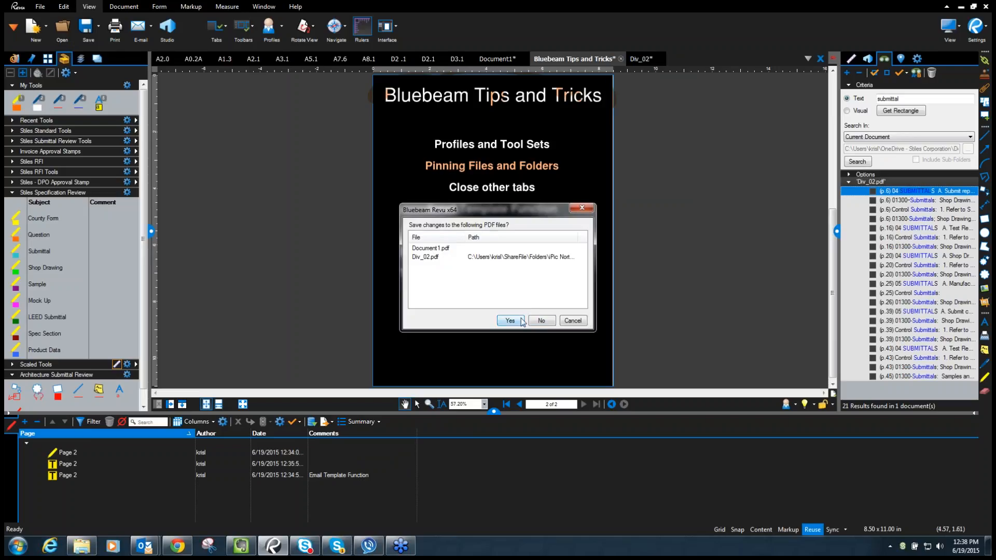
left_click(541, 320)
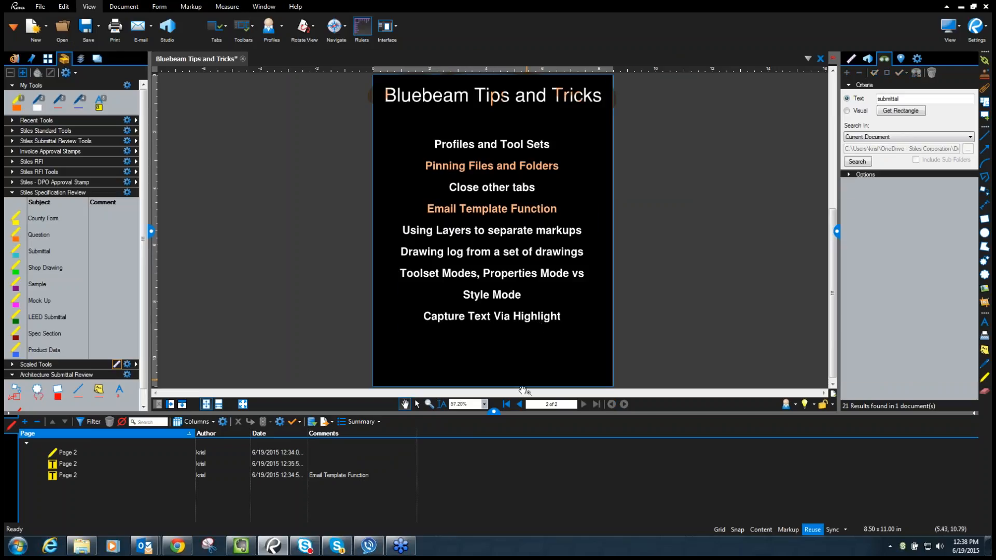
left_click(493, 413)
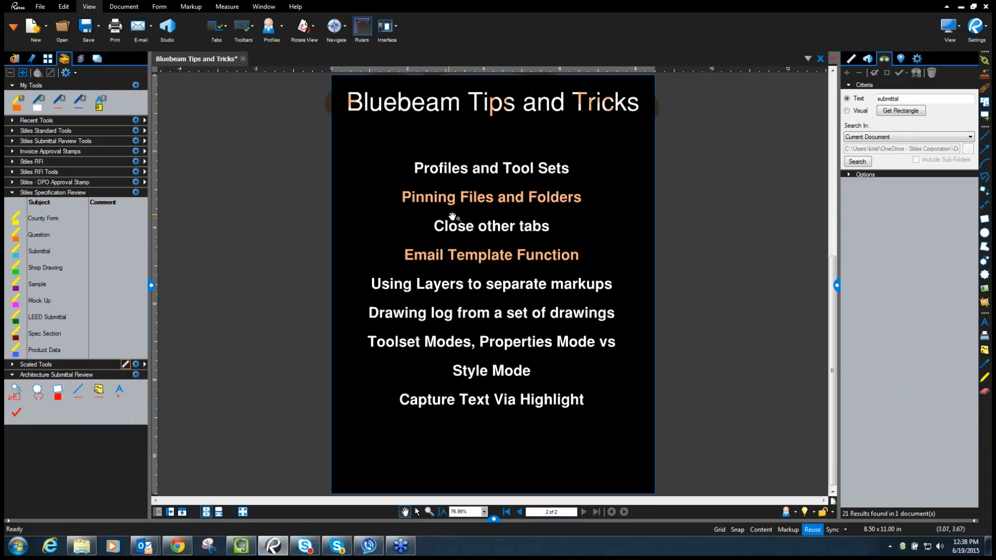
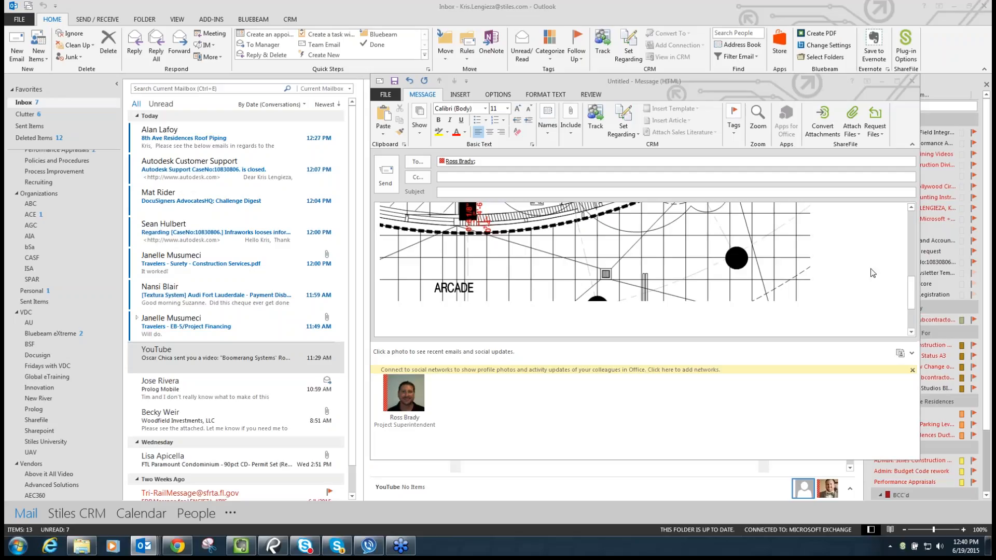
- Minimize Outlook and zoom the A2.0 sheet in on the Fire Command room
left_click(883, 82)
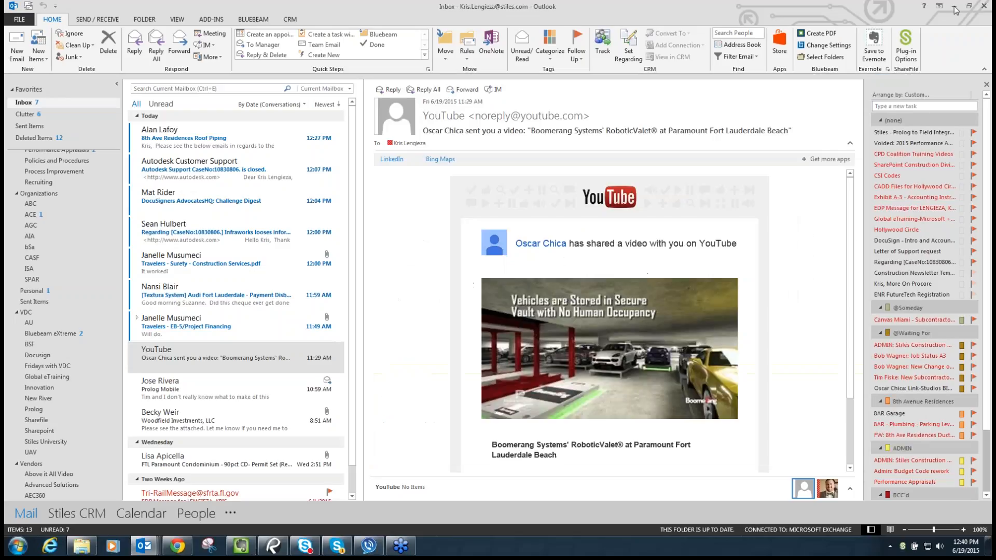
left_click(956, 9)
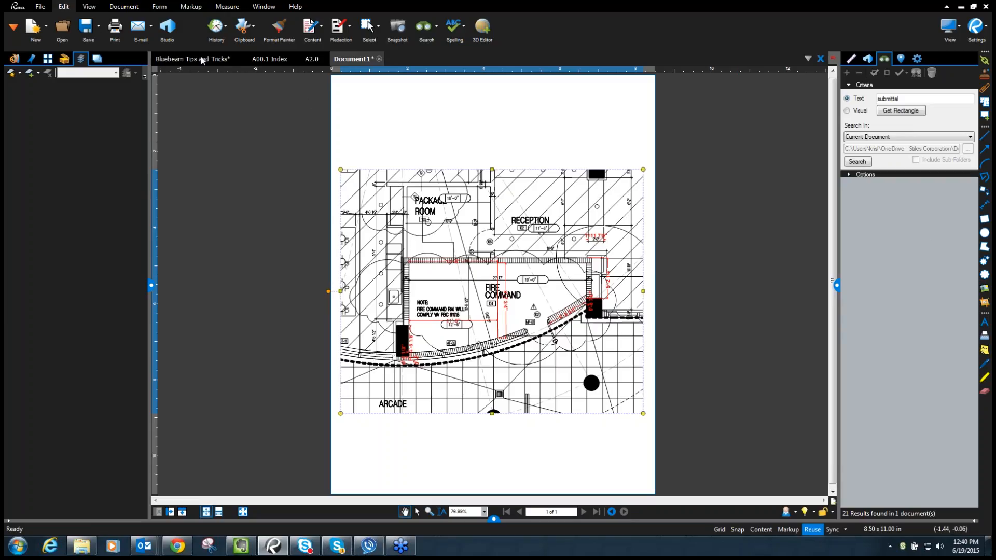
left_click(310, 60)
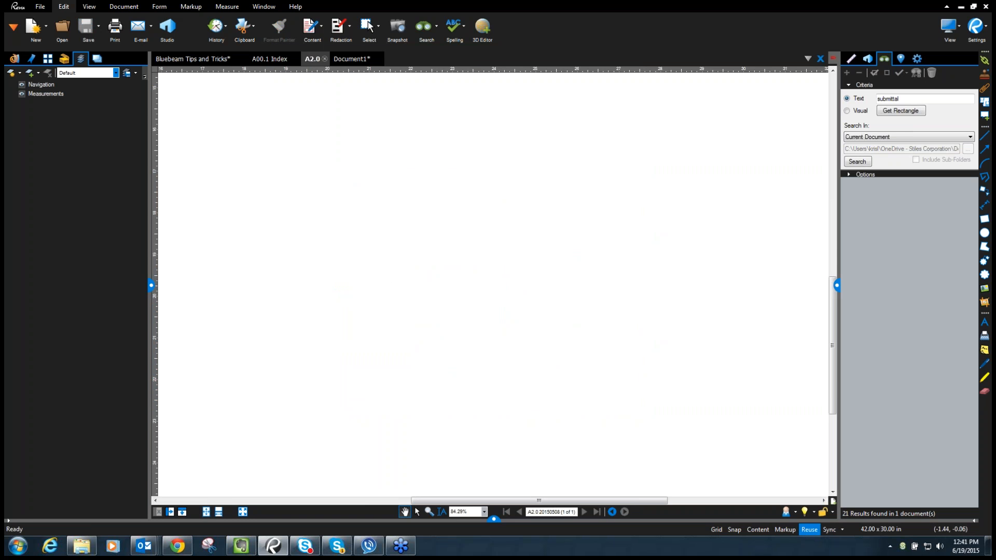
left_click_drag(469, 167, 525, 172)
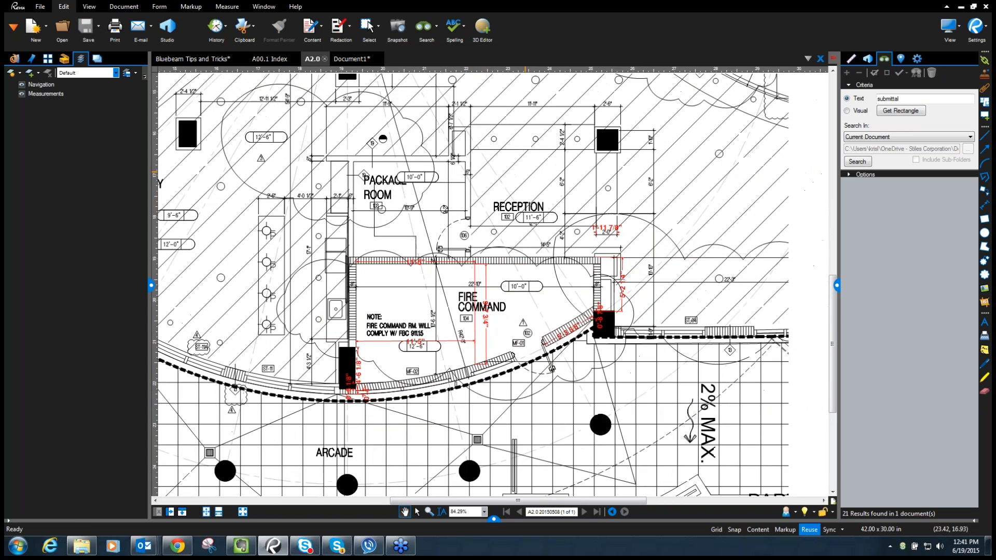
scroll(521, 242, "down", 5)
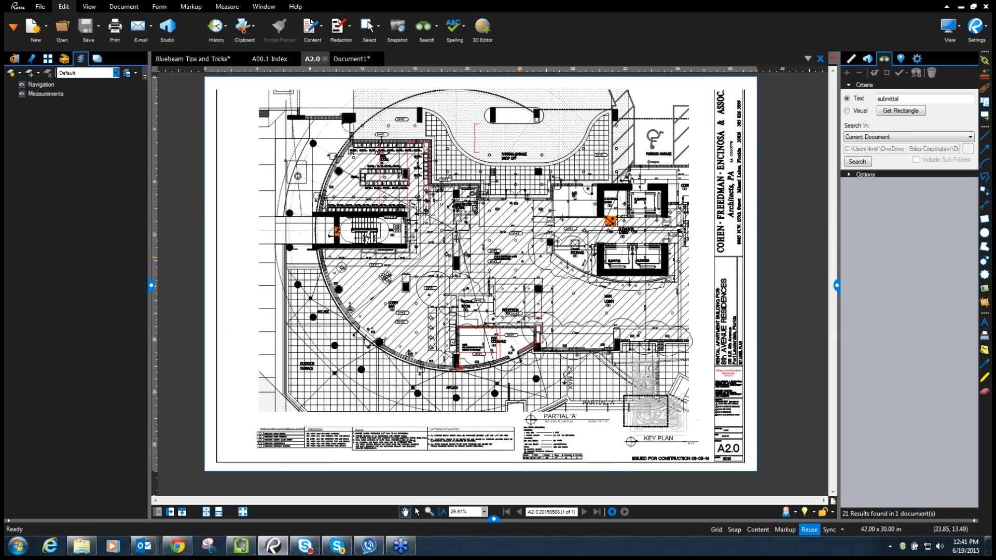
scroll(496, 340, "up", 5)
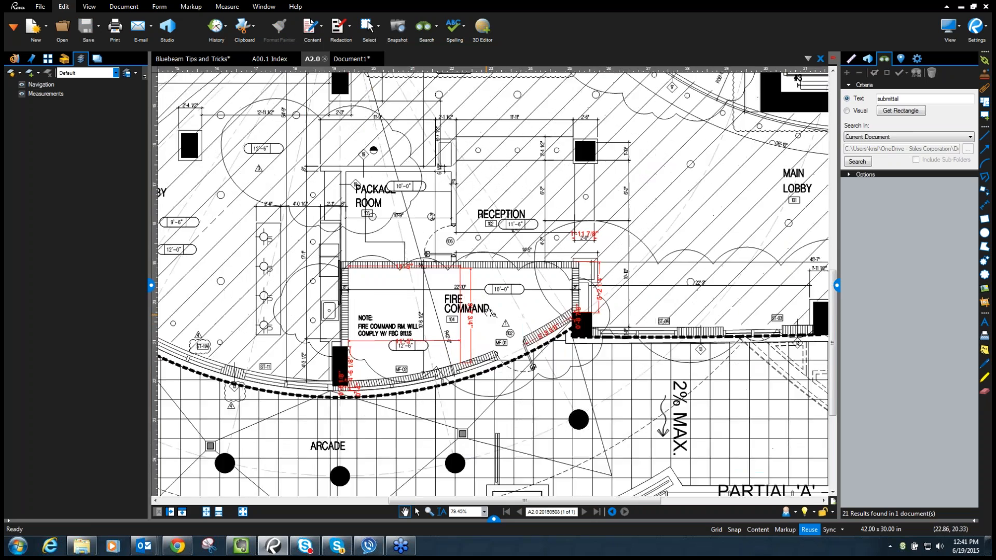
scroll(491, 311, "up", 1)
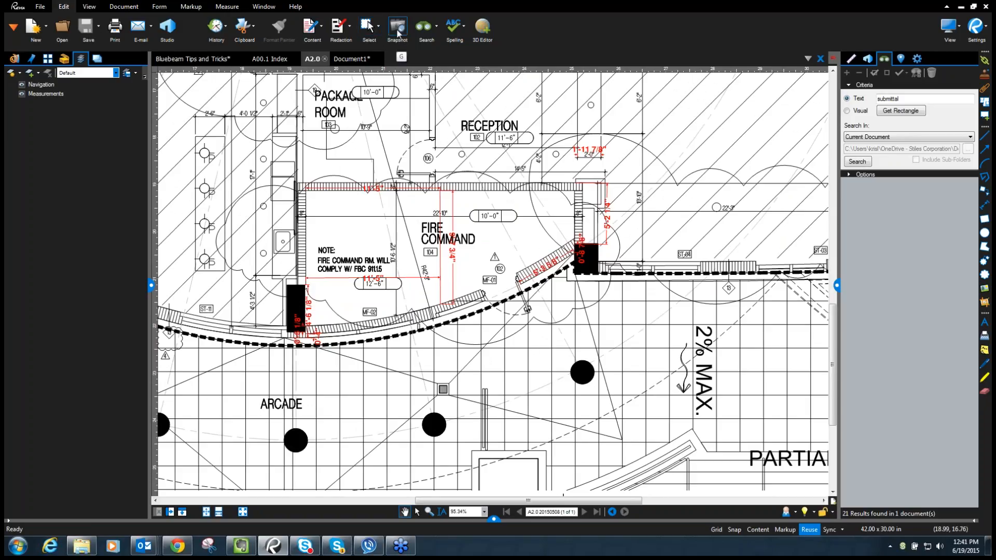
- Snapshot the Fire Command area of A2.0, then create a new 8.50 x 11.00 in blank document
left_click(398, 34)
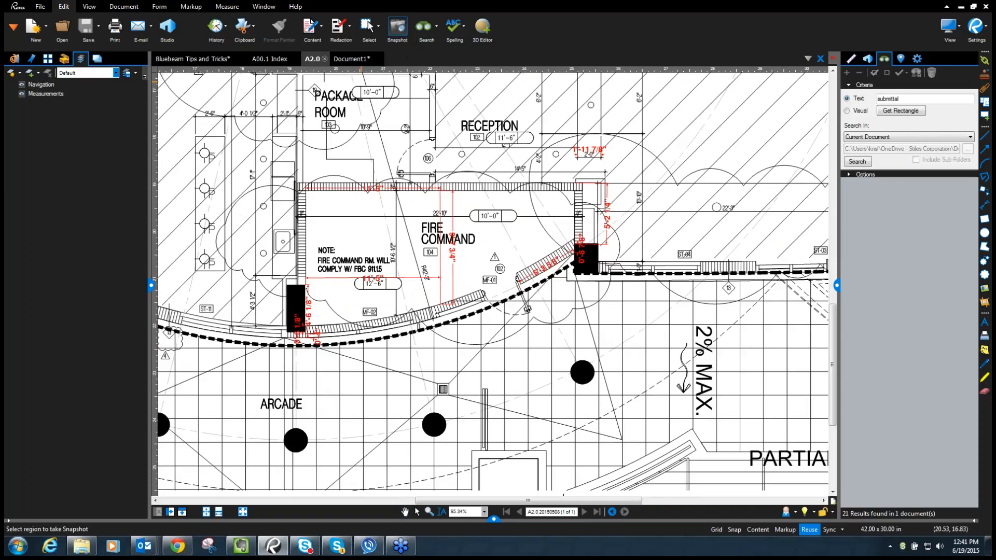
left_click_drag(209, 96, 693, 424)
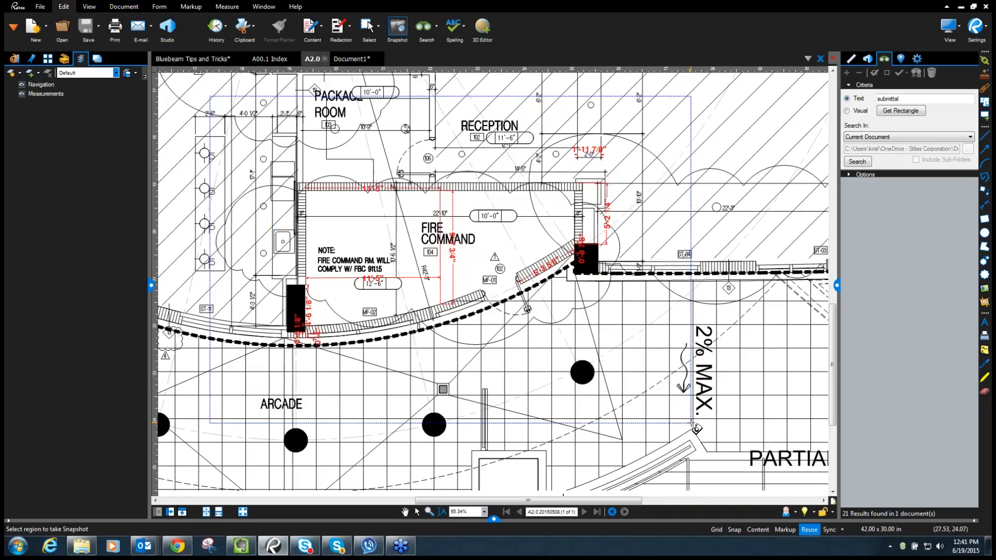
left_click(36, 27)
left_click(543, 318)
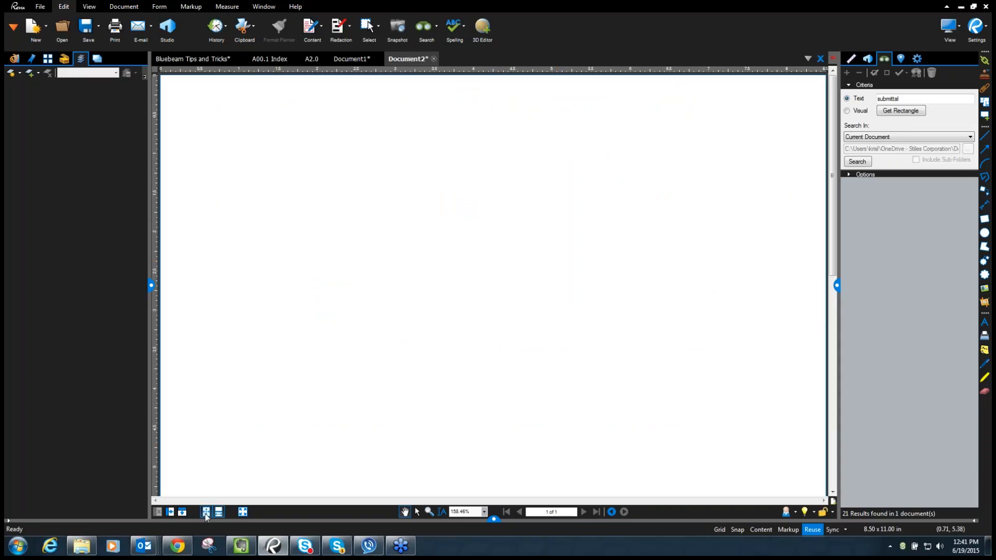
- Paste the Fire Command snapshot onto the blank page, moving it lower and shrinking it
left_click(206, 513)
right_click(382, 297)
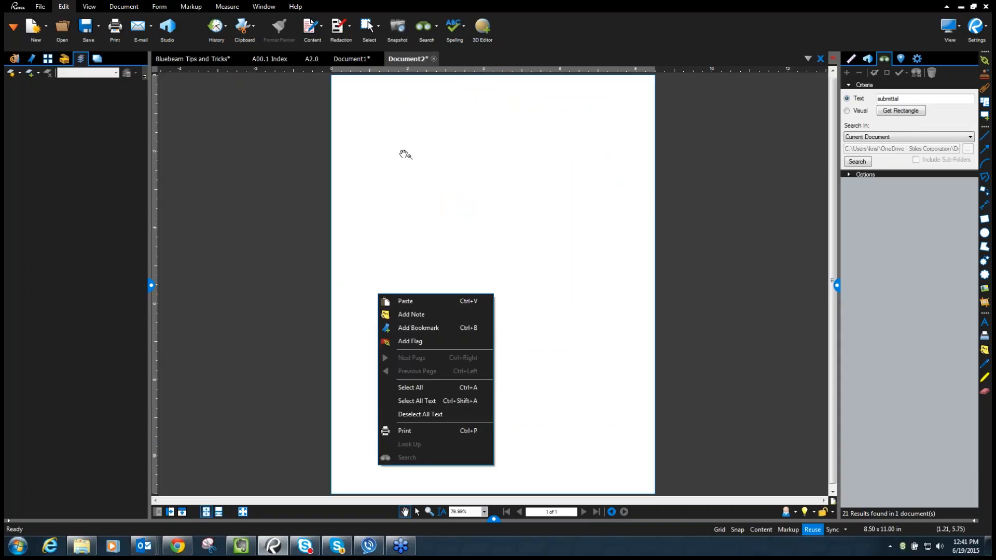
left_click(405, 301)
left_click_drag(473, 321, 458, 380)
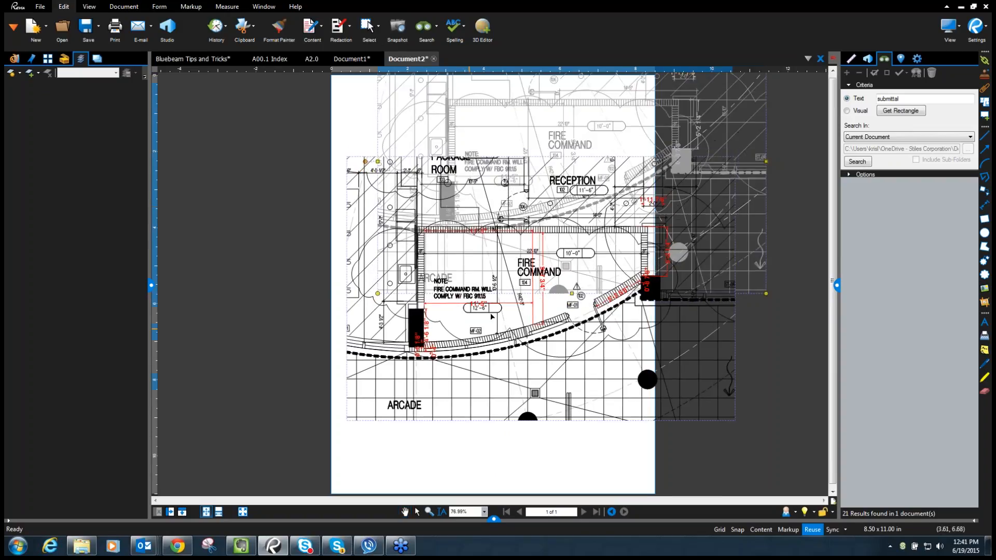
left_click_drag(612, 195, 617, 194)
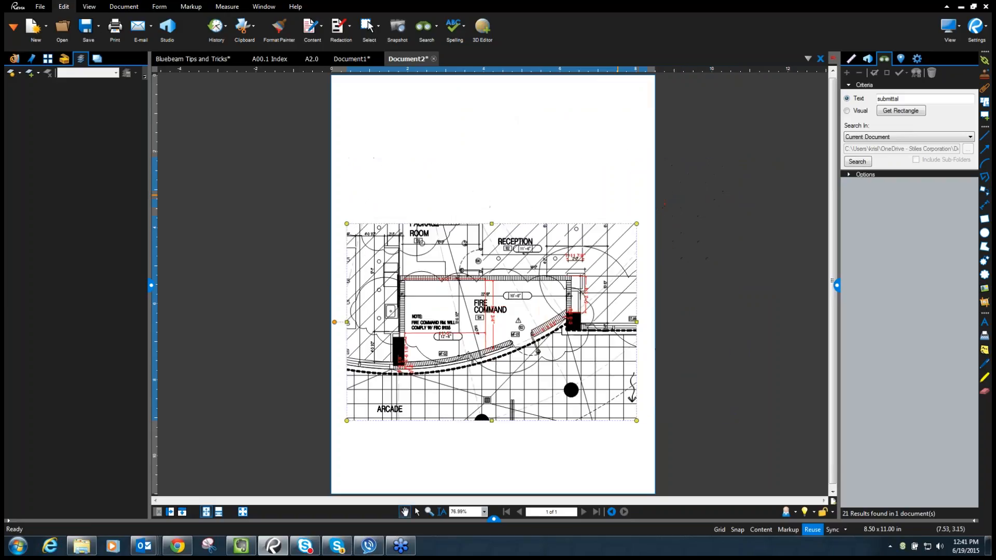
- Add a cloud callout reading 'This is what I am Concerned about' over the Reception area
left_click(984, 260)
left_click_drag(457, 206, 561, 271)
left_click(584, 154)
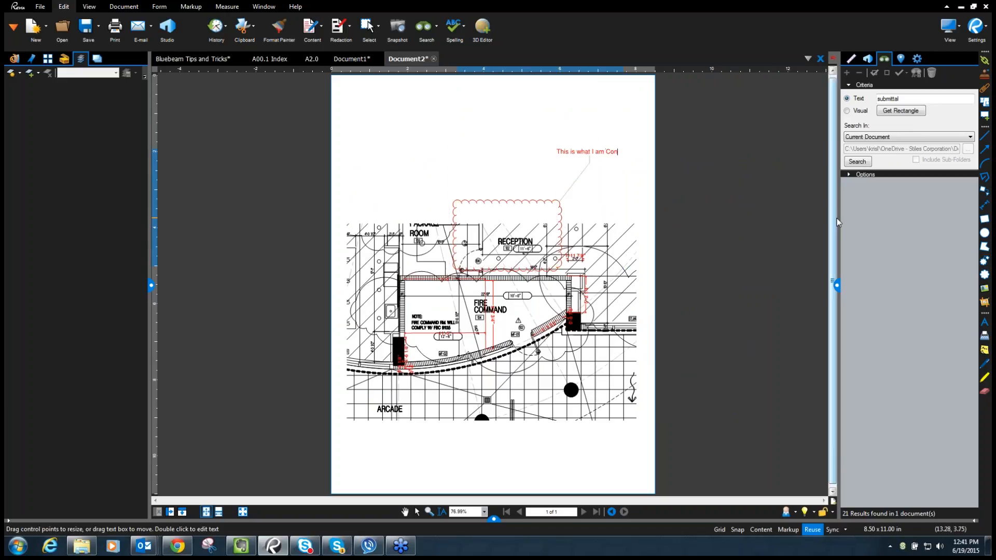
type("This is what I am Concerned about")
key("Escape")
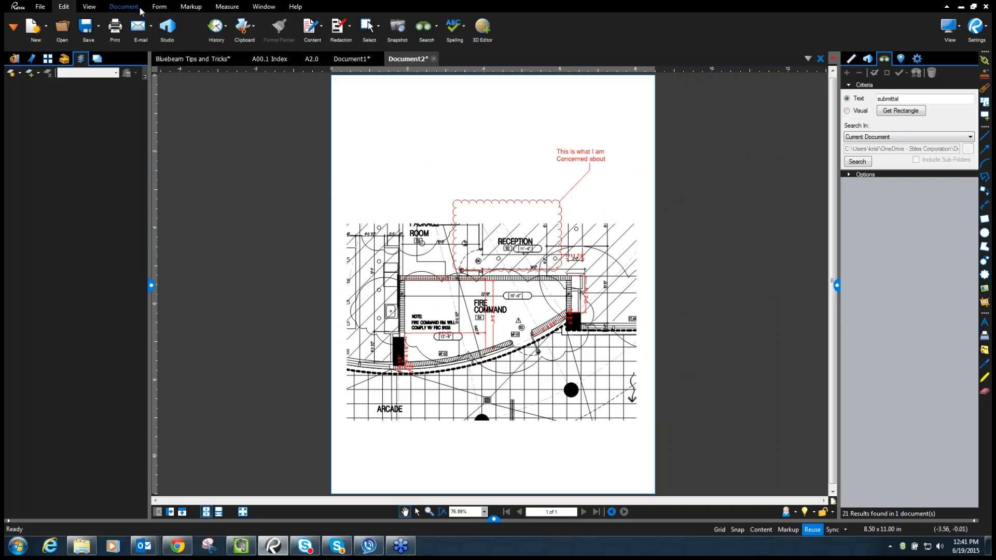
- Email Document2.pdf through Outlook, close the message unsent, and return to A2.0
left_click(138, 27)
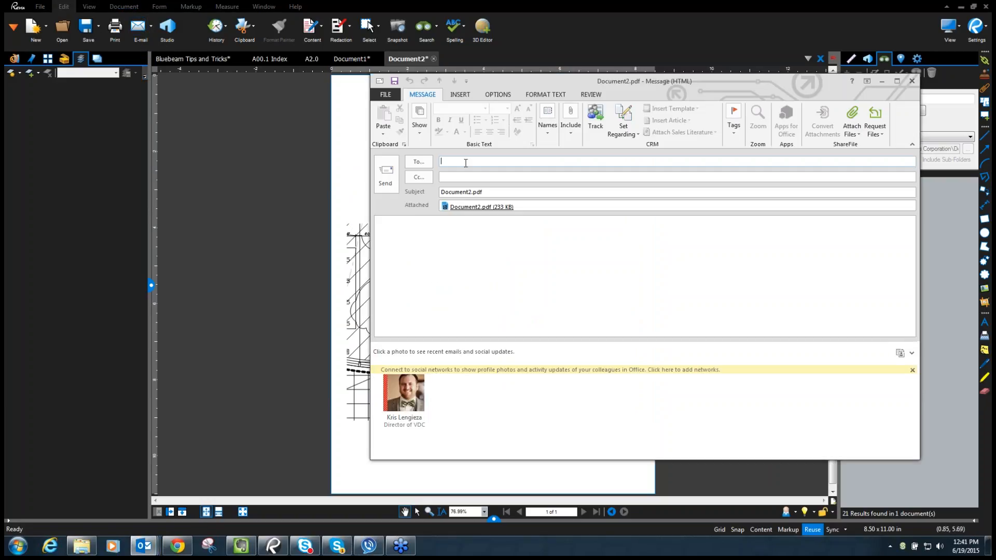
left_click(912, 81)
left_click(315, 60)
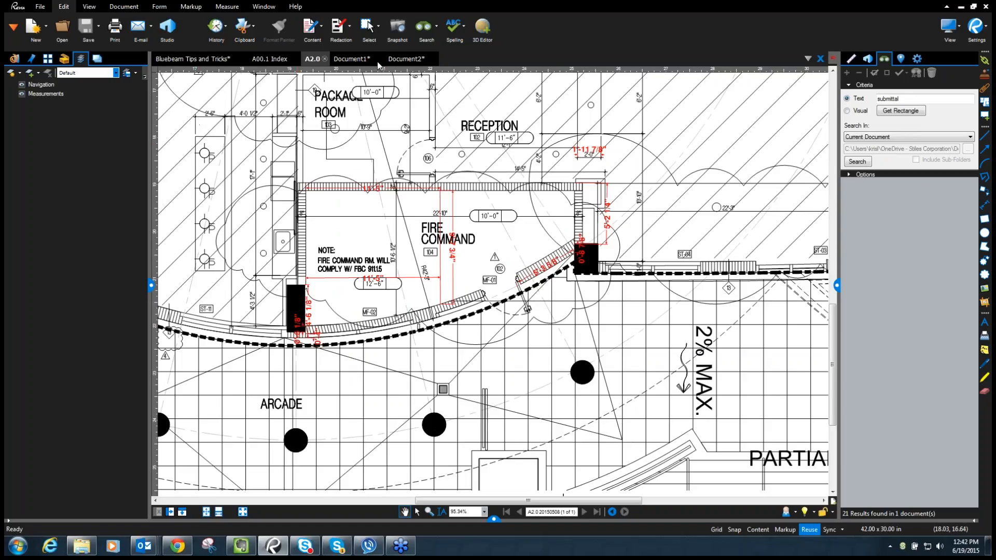
- Snapshot the Fire Command area again and discard the earlier Outlook draft without saving
left_click(397, 30)
mouse_move(224, 99)
left_mouse_down()
mouse_move(374, 182)
mouse_move(667, 371)
mouse_move(682, 411)
left_mouse_up()
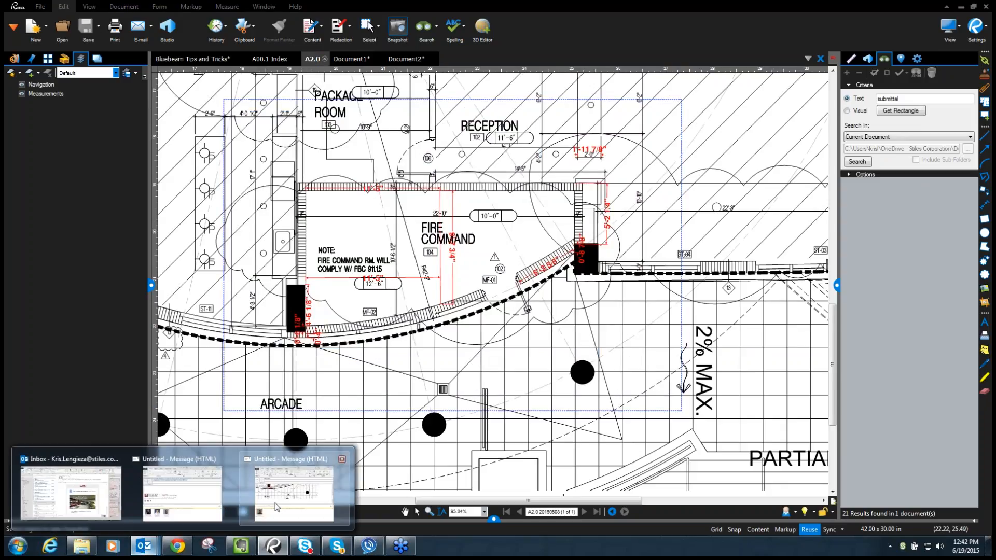
left_click(912, 81)
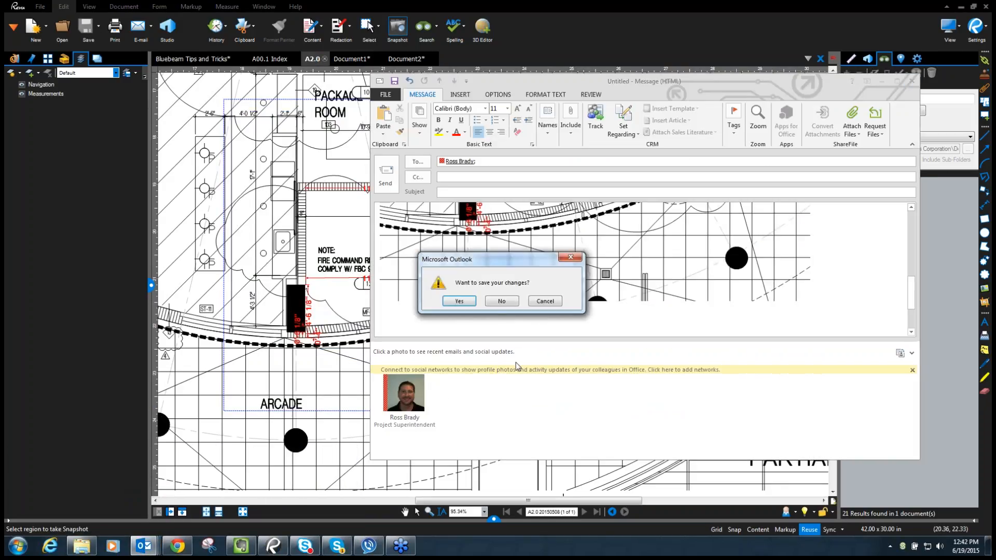
left_click(501, 301)
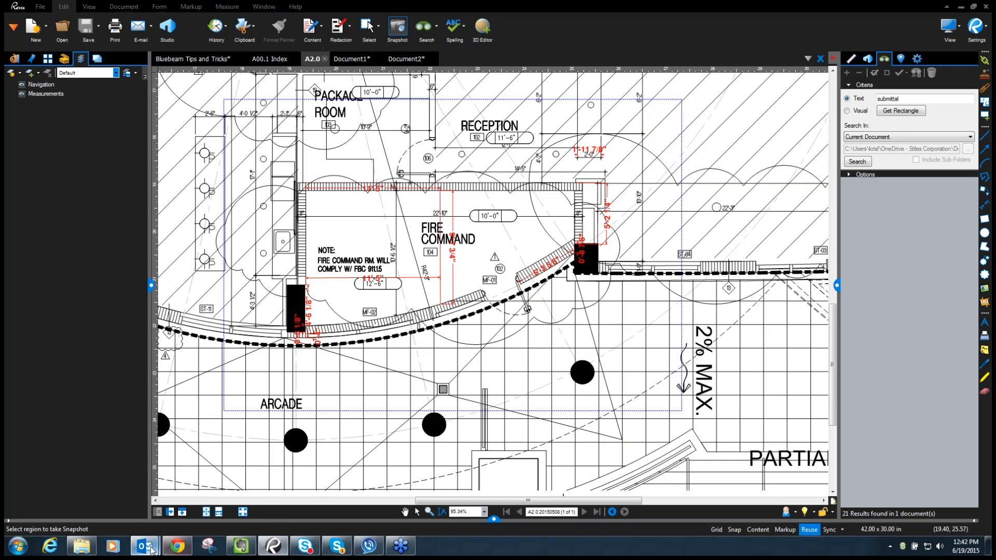
- Start a new Outlook email addressed to the project superintendent
mouse_move(144, 546)
left_click(96, 509)
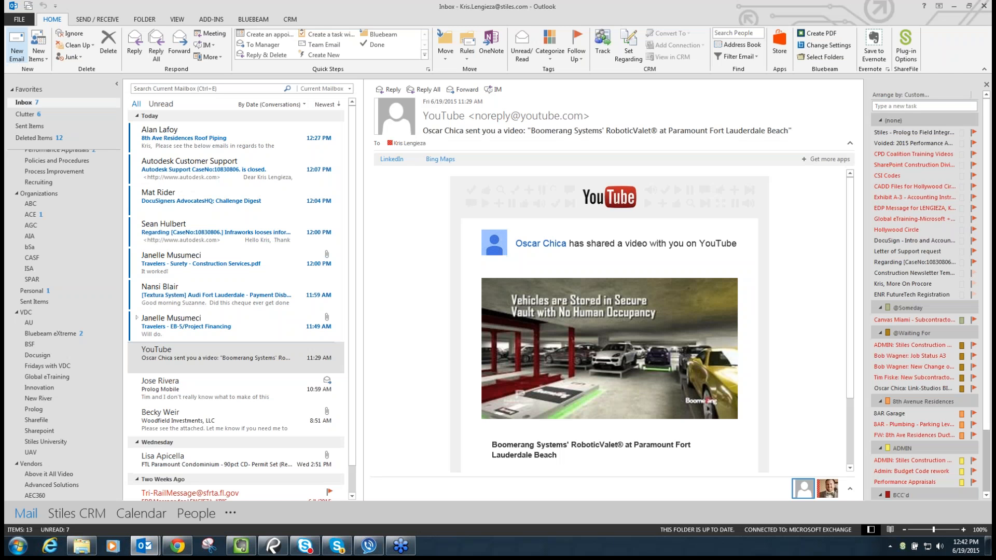
key("ctrl+n")
left_click_drag(648, 83, 337, 71)
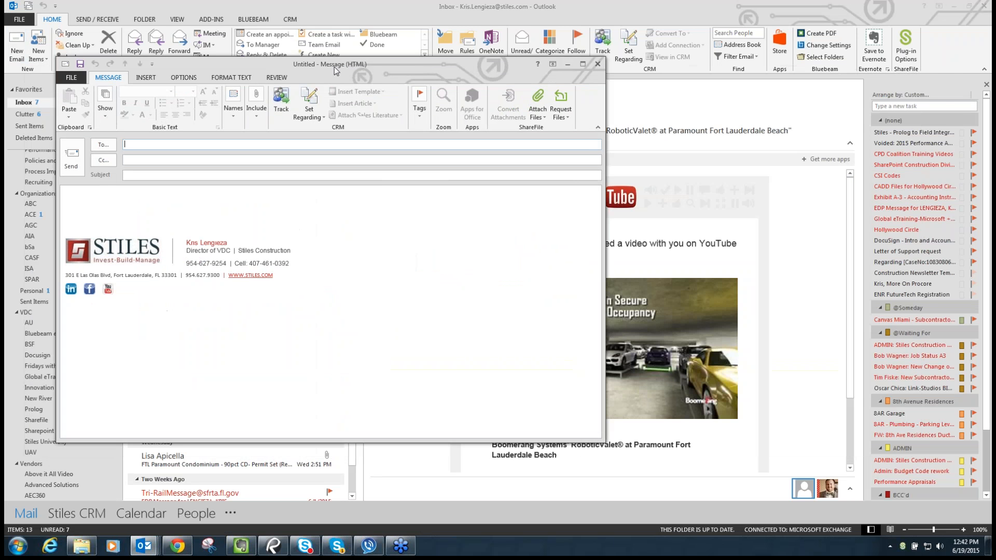
left_click(218, 142)
type("ro")
key("Return")
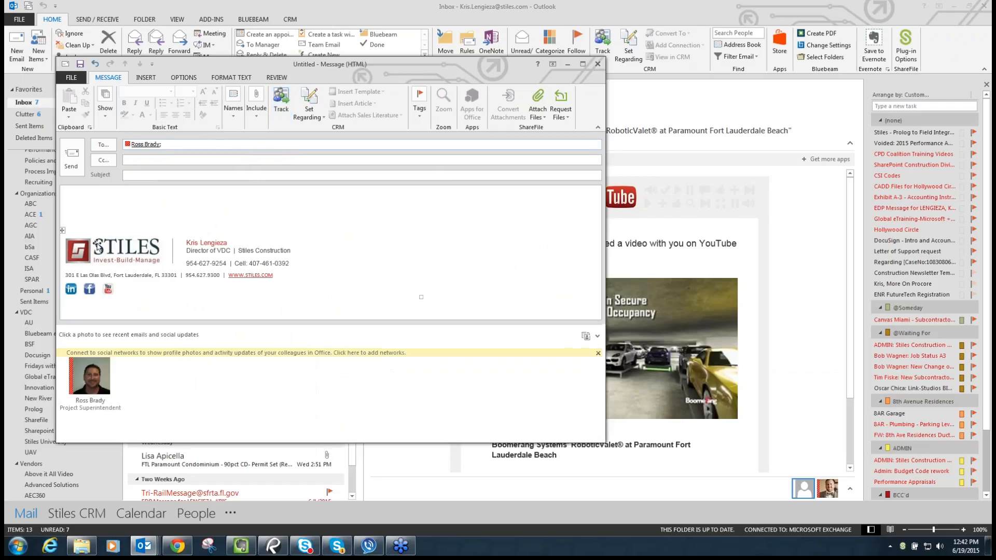
- Paste the Fire Command snapshot into the message body and shrink it, then return to Revu
left_click(123, 195)
right_click(123, 195)
key("Escape")
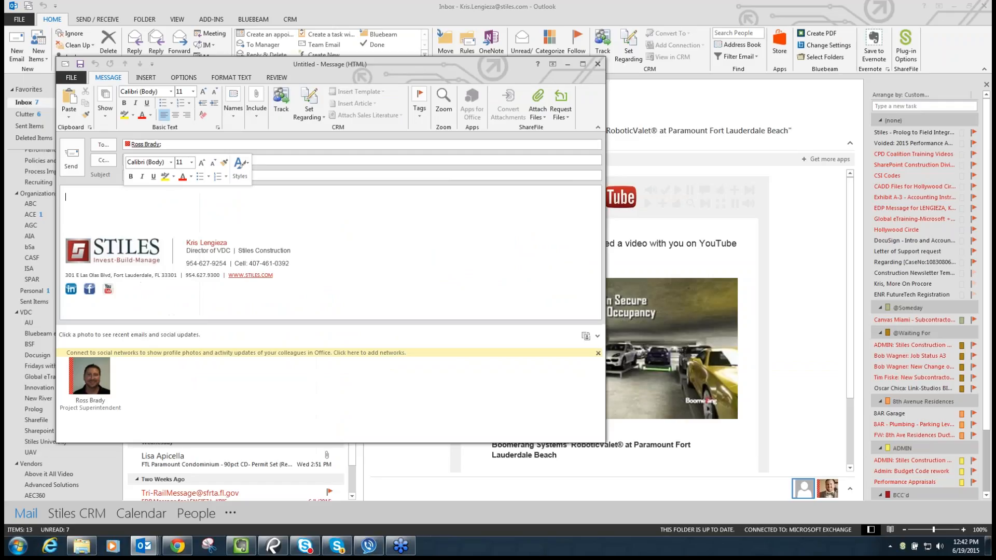
key("ctrl+v")
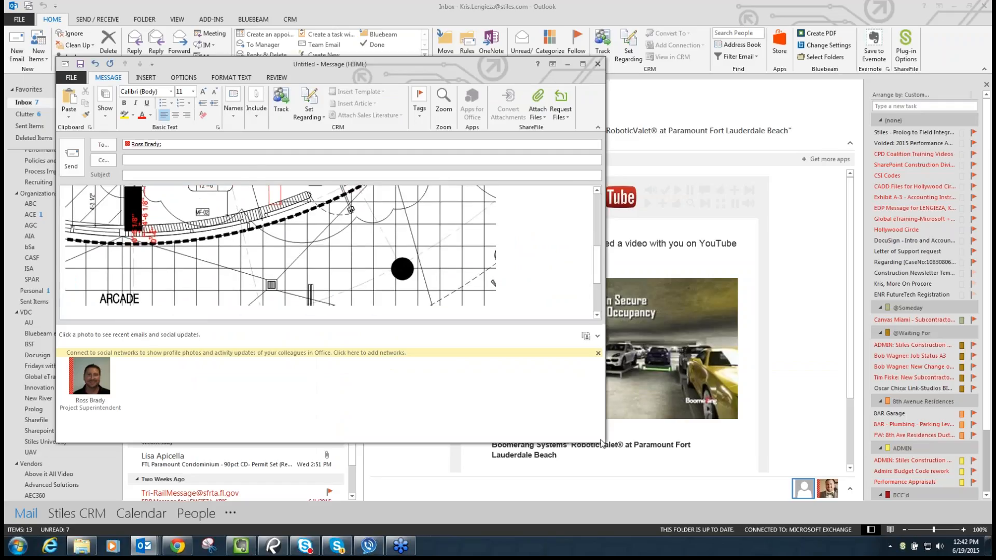
left_click(457, 275)
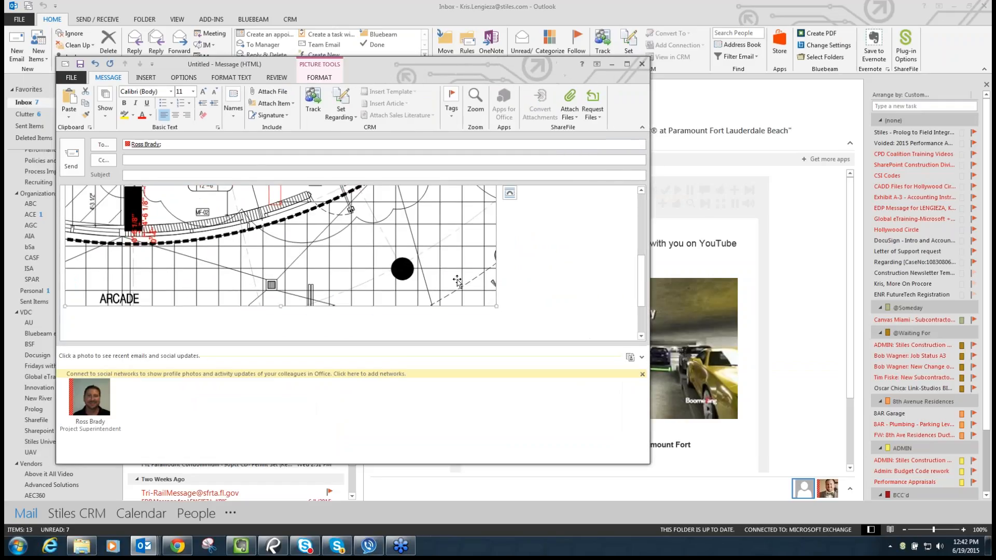
left_click_drag(494, 301, 389, 228)
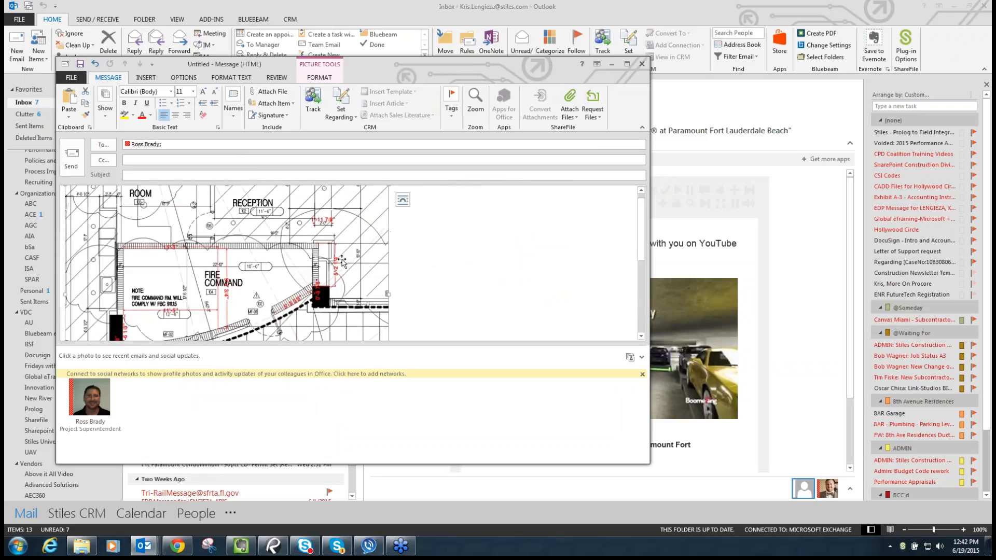
scroll(337, 239, "down", 4)
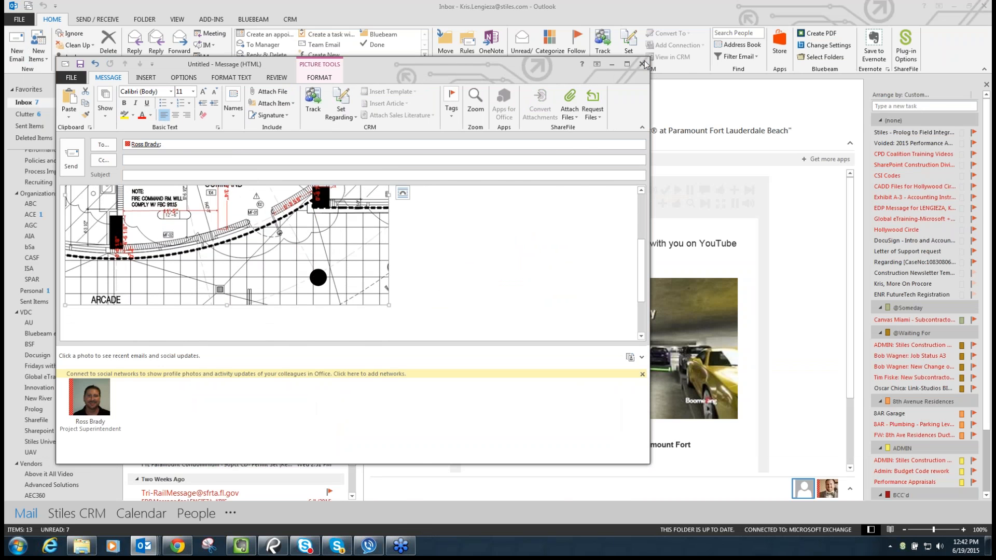
left_click(274, 545)
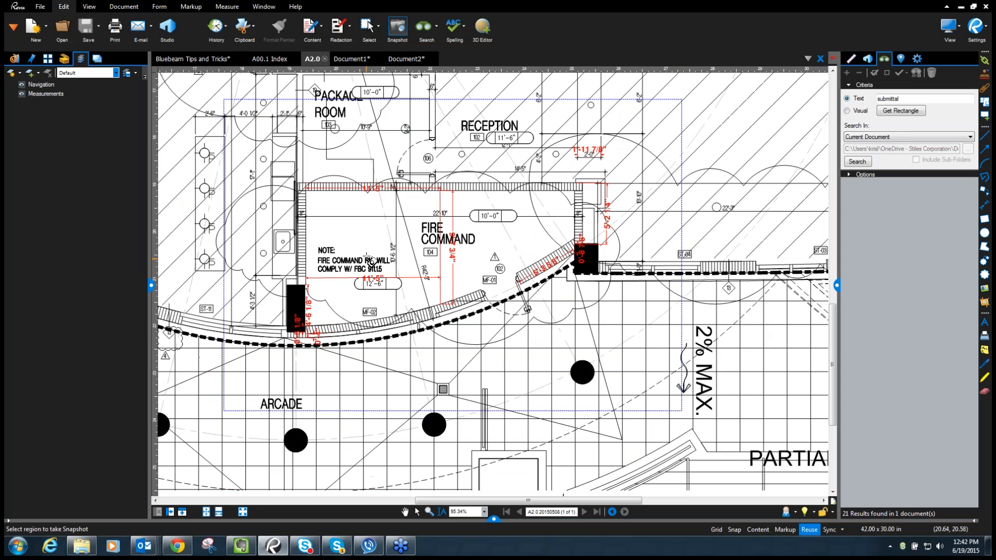
- Cancel the snapshot and create Document3 from the <Template> RFI template
key("Escape")
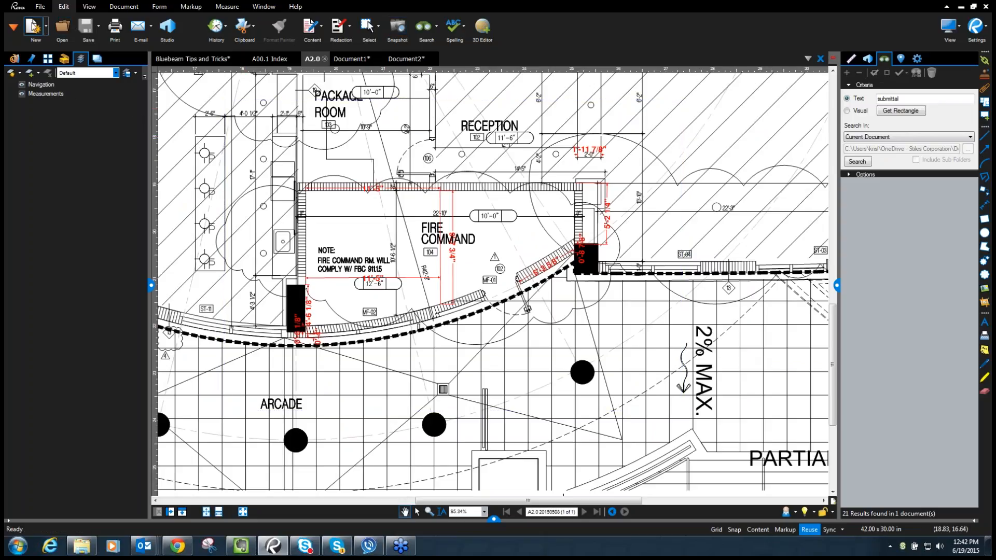
left_click(32, 30)
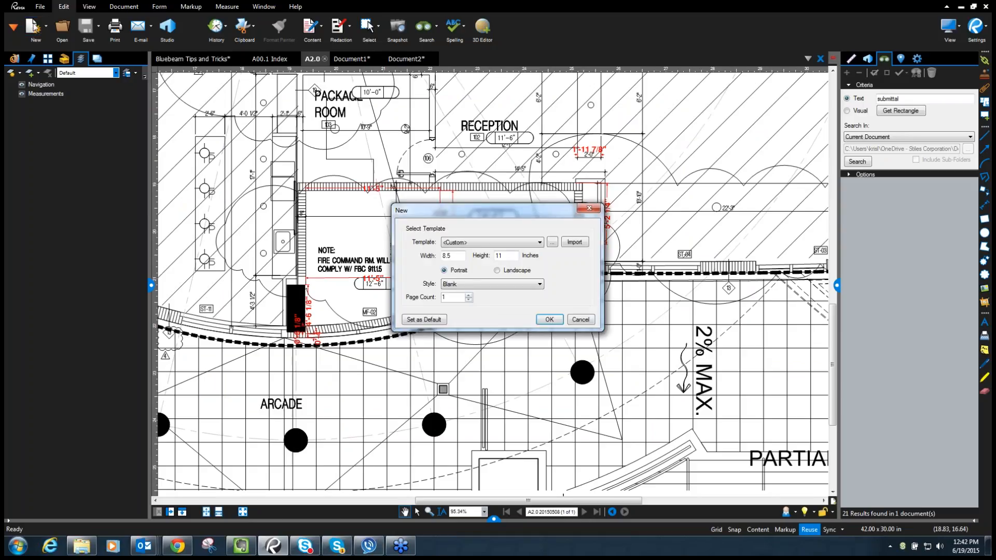
left_click(539, 244)
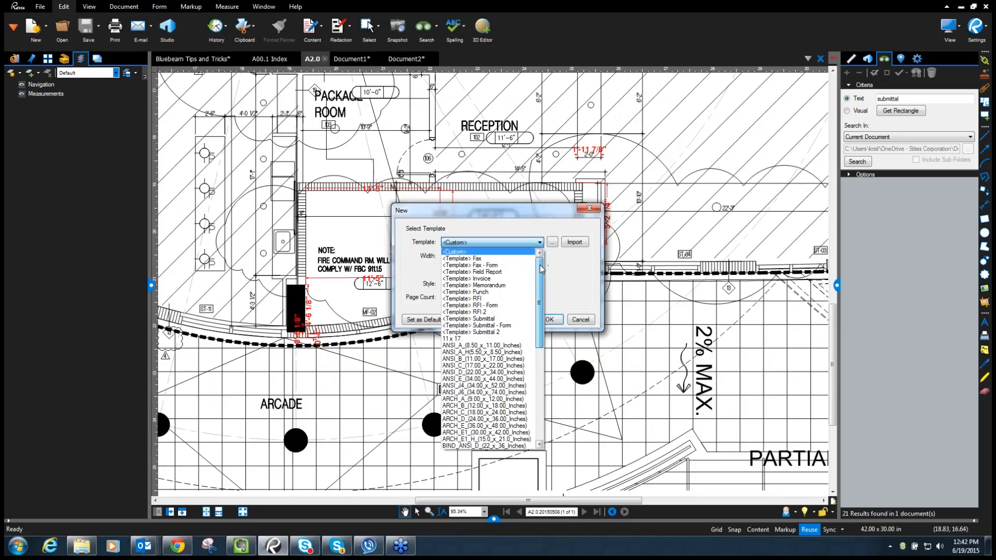
mouse_move(541, 269)
left_mouse_down()
mouse_move(545, 297)
mouse_move(542, 259)
left_mouse_up()
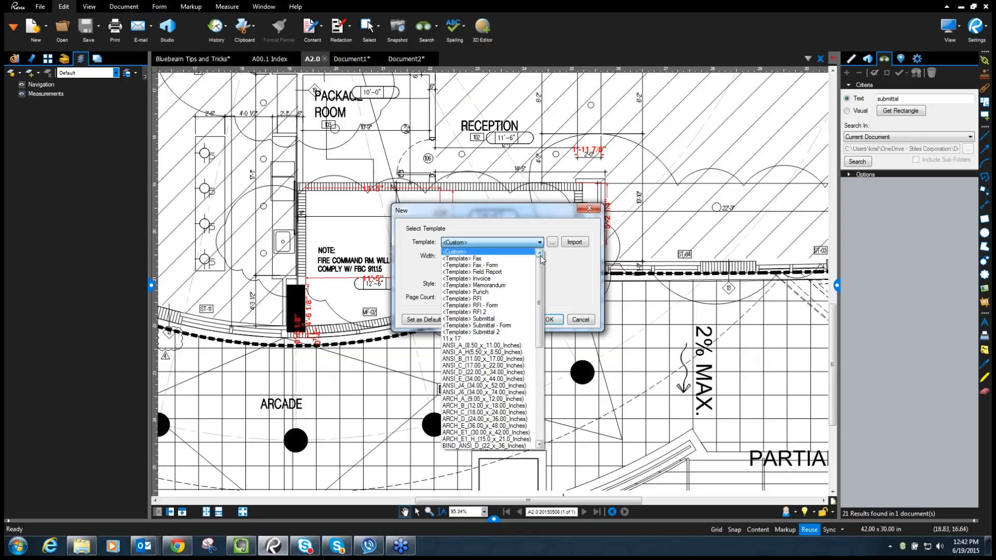
left_click(488, 299)
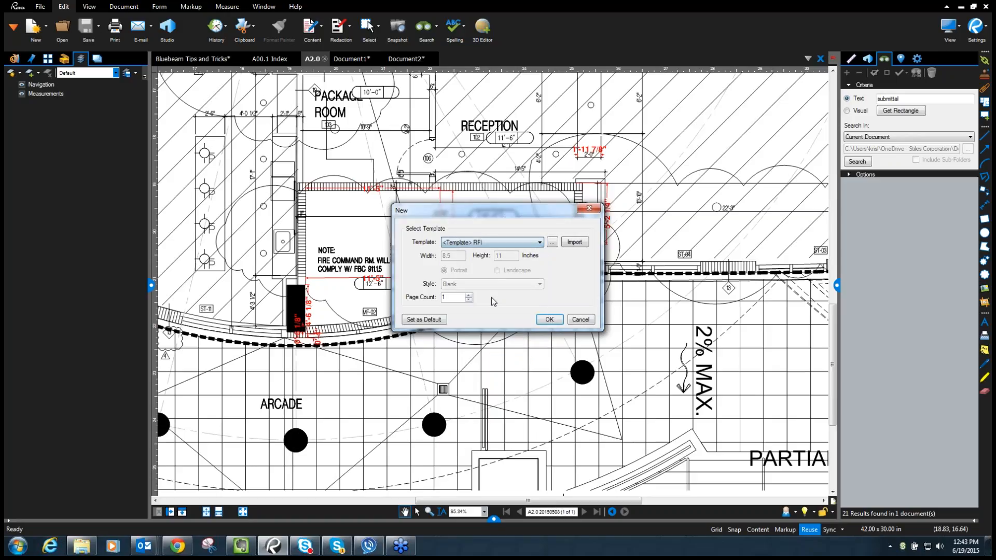
left_click(549, 319)
scroll(496, 164, "down", 5)
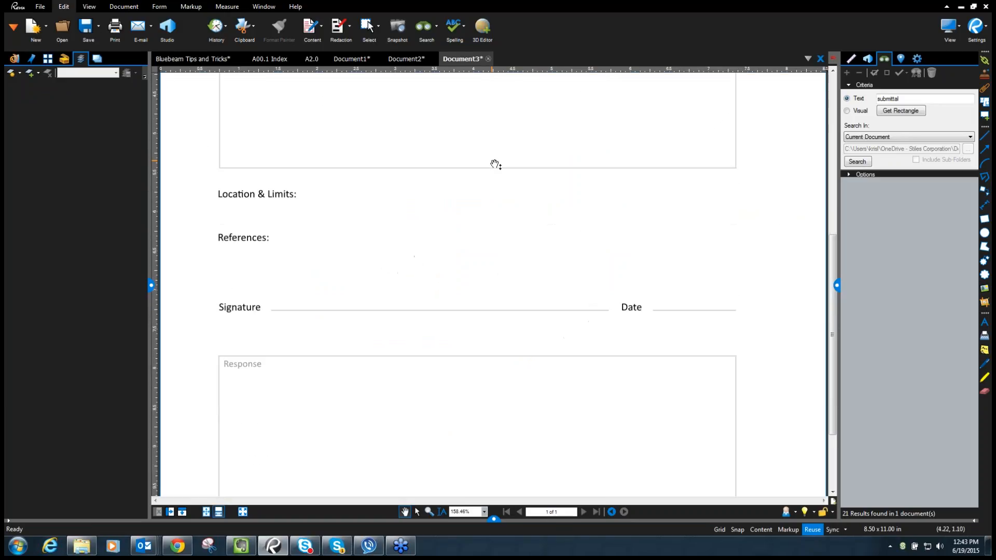
- Paste the Fire Command snapshot into the RFI form, sized and positioned inside the Description box
left_click(207, 512)
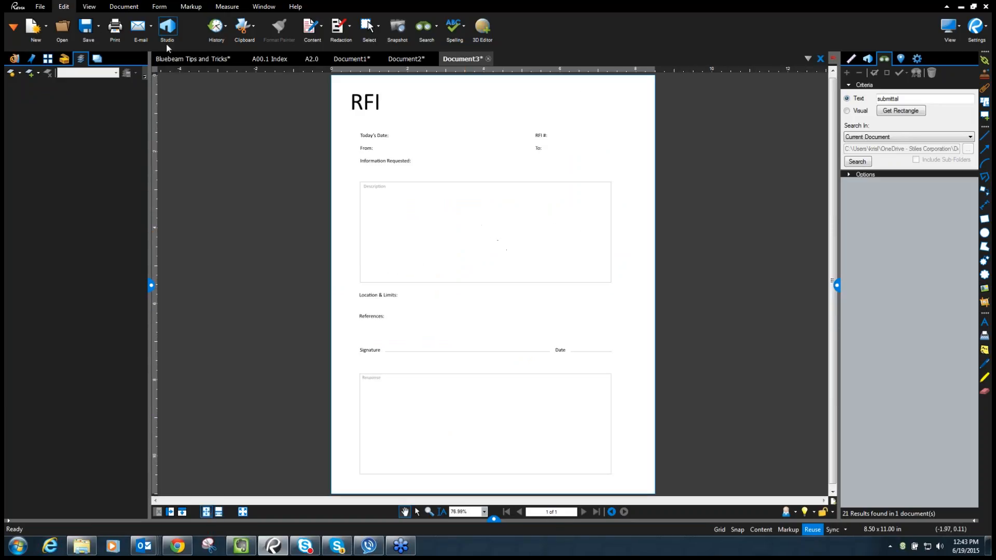
right_click(436, 222)
left_click(493, 229)
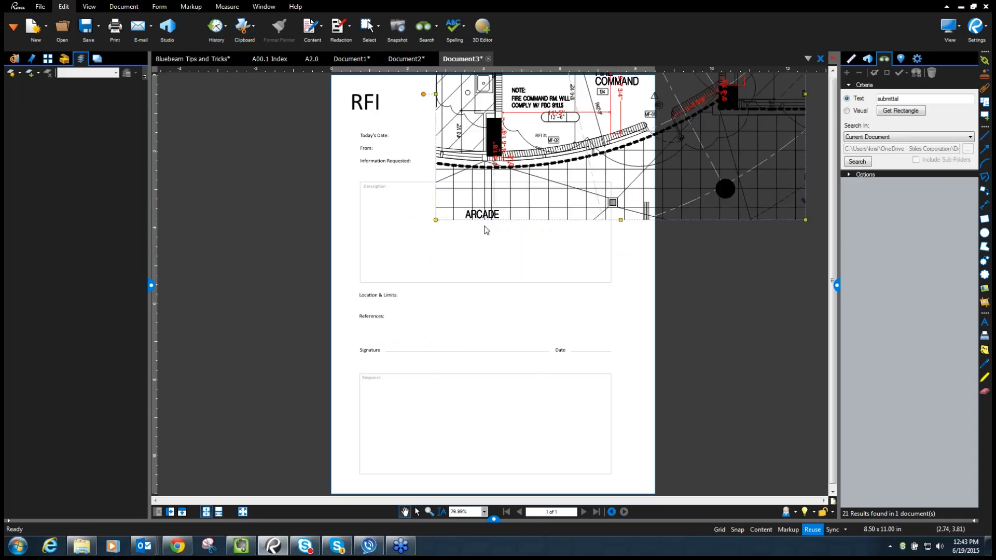
left_click_drag(436, 220, 517, 165)
left_click_drag(565, 118, 421, 268)
left_click_drag(374, 120, 451, 222)
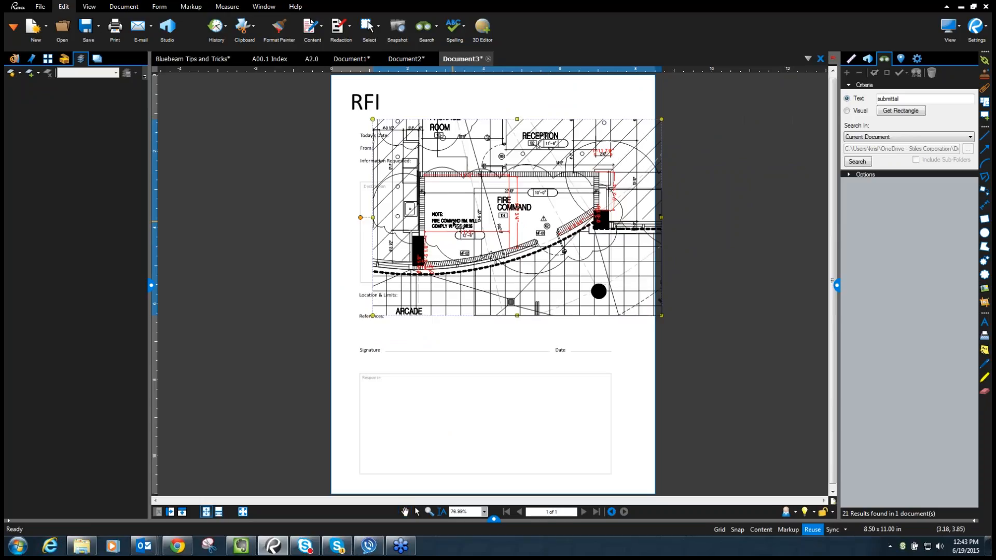
left_click_drag(532, 228, 485, 218)
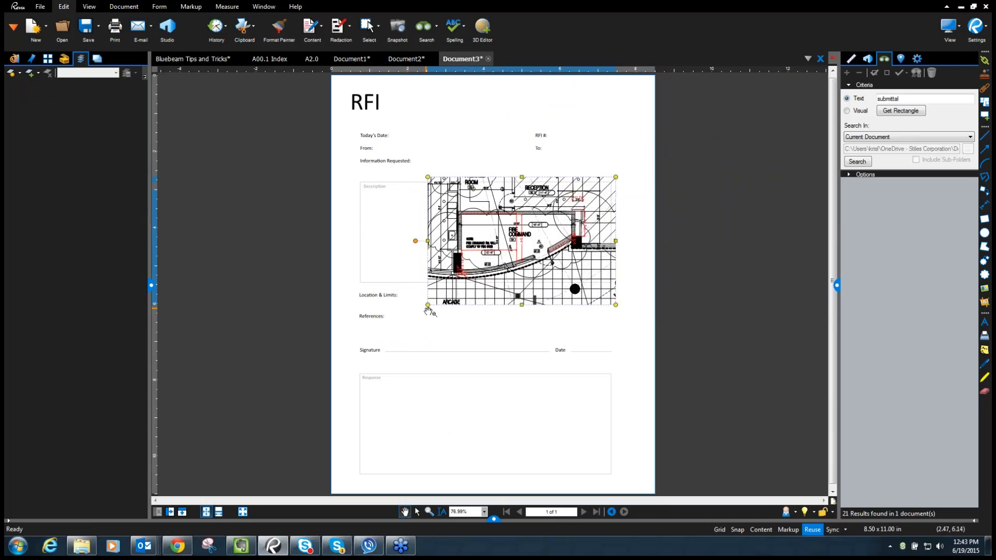
left_click_drag(428, 306, 468, 278)
left_click_drag(510, 229, 468, 236)
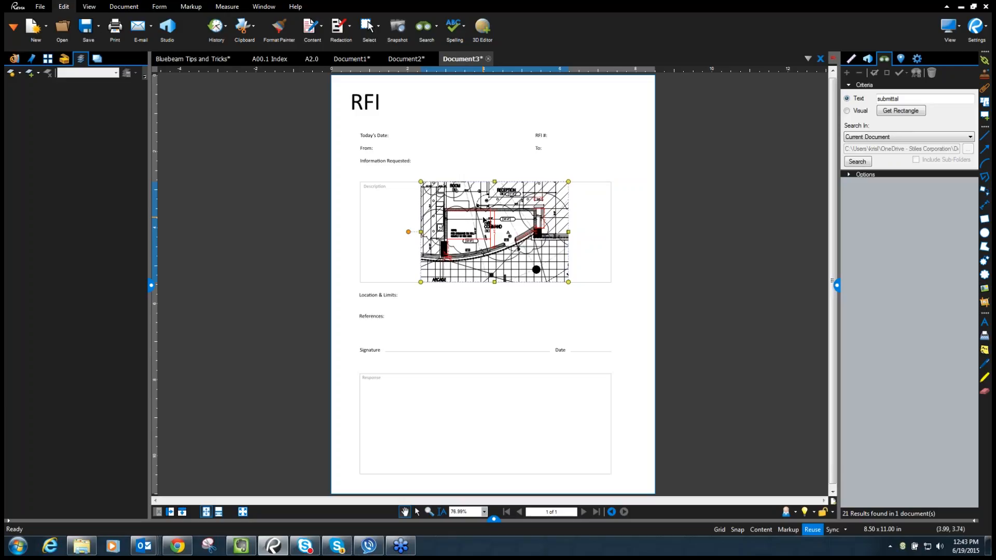
- Close Document3 without saving, returning to the A2.0 sheet
left_click(487, 59)
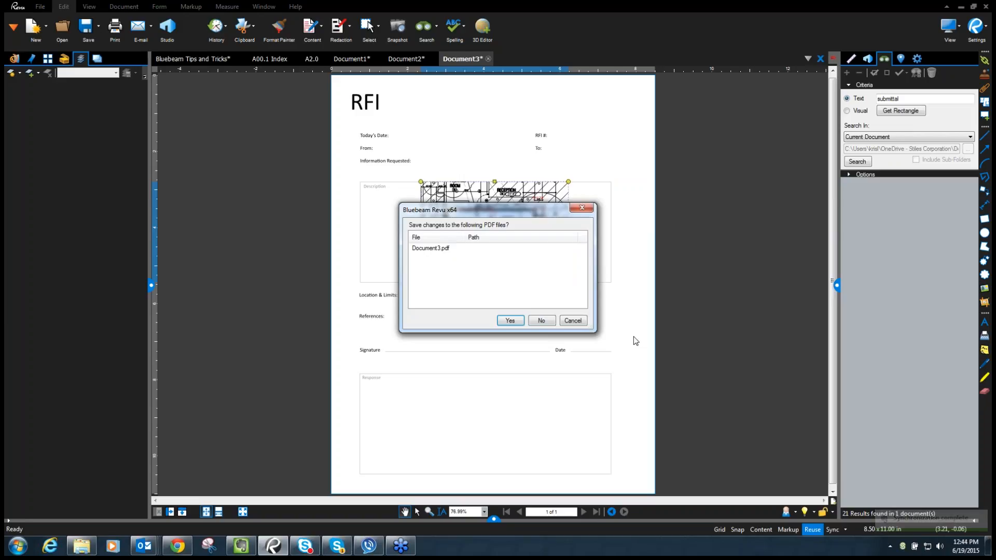
left_click(542, 320)
left_click(66, 58)
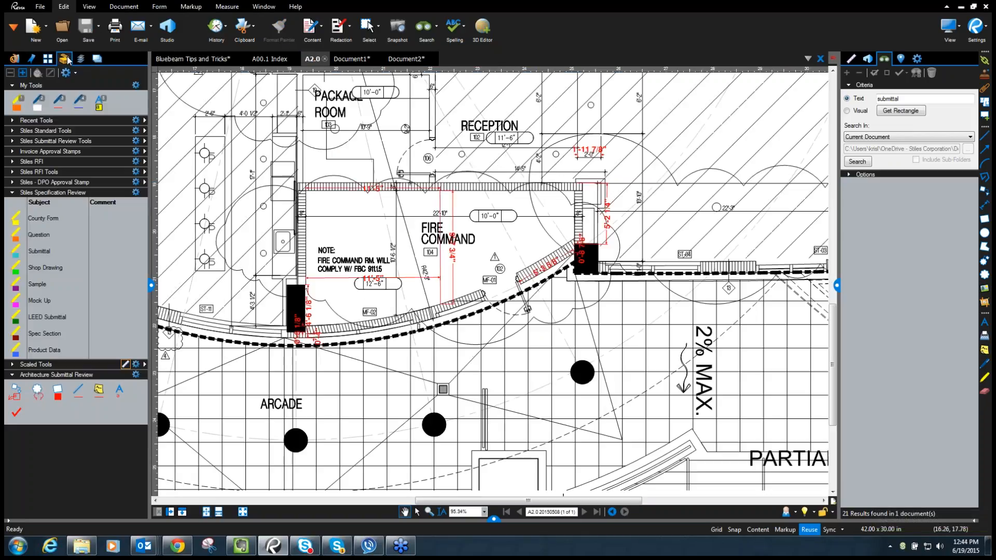